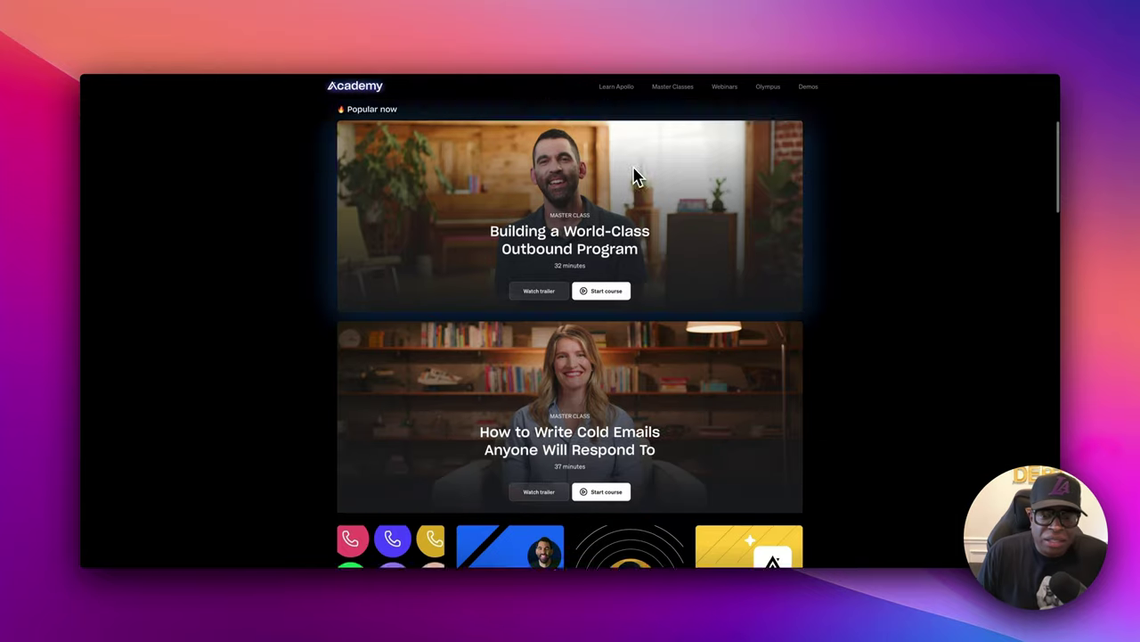
# Look through the popular master classes and webinars offered on the Apollo Academy page
pyautogui.scroll(-5, 636, 175)
pyautogui.scroll(2, 636, 175)
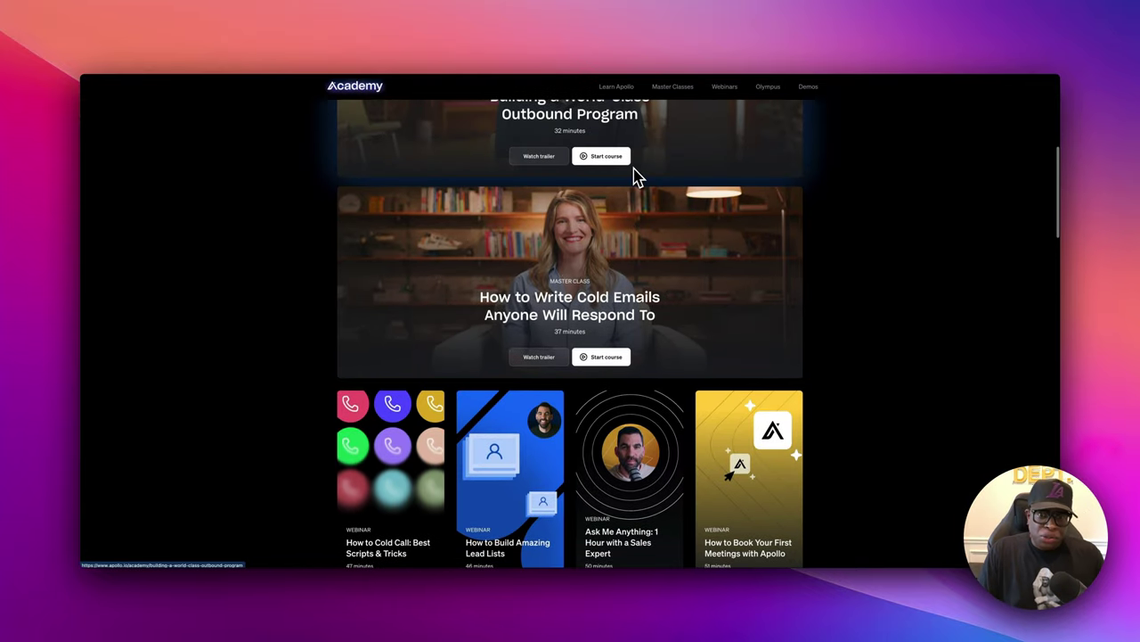
pyautogui.scroll(-6, 636, 176)
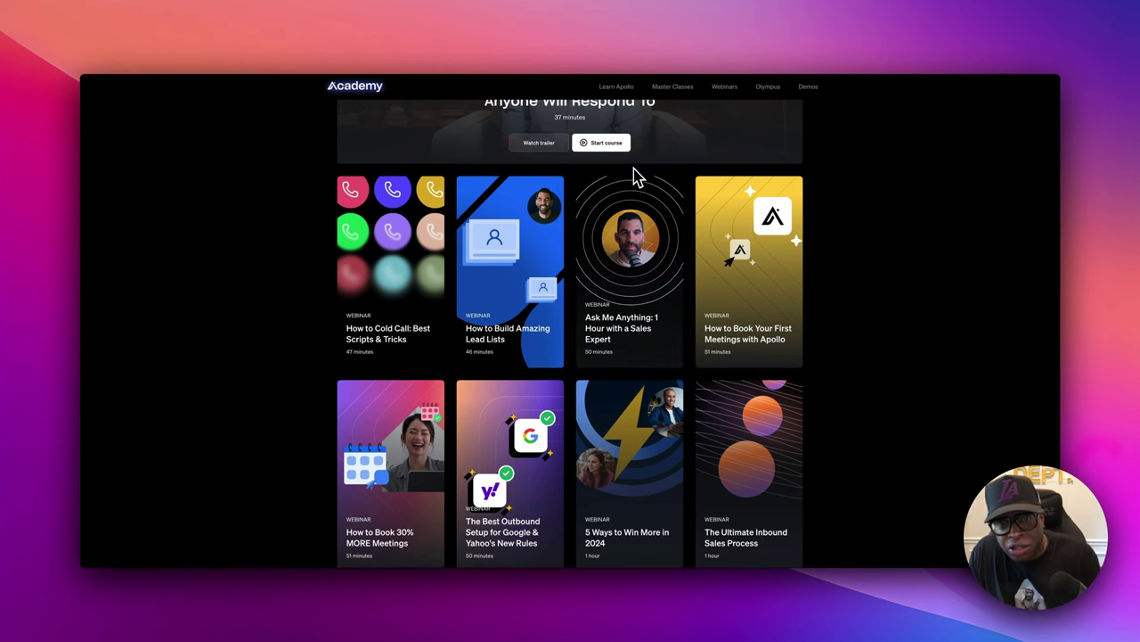
pyautogui.scroll(-2, 636, 175)
pyautogui.scroll(1, 636, 176)
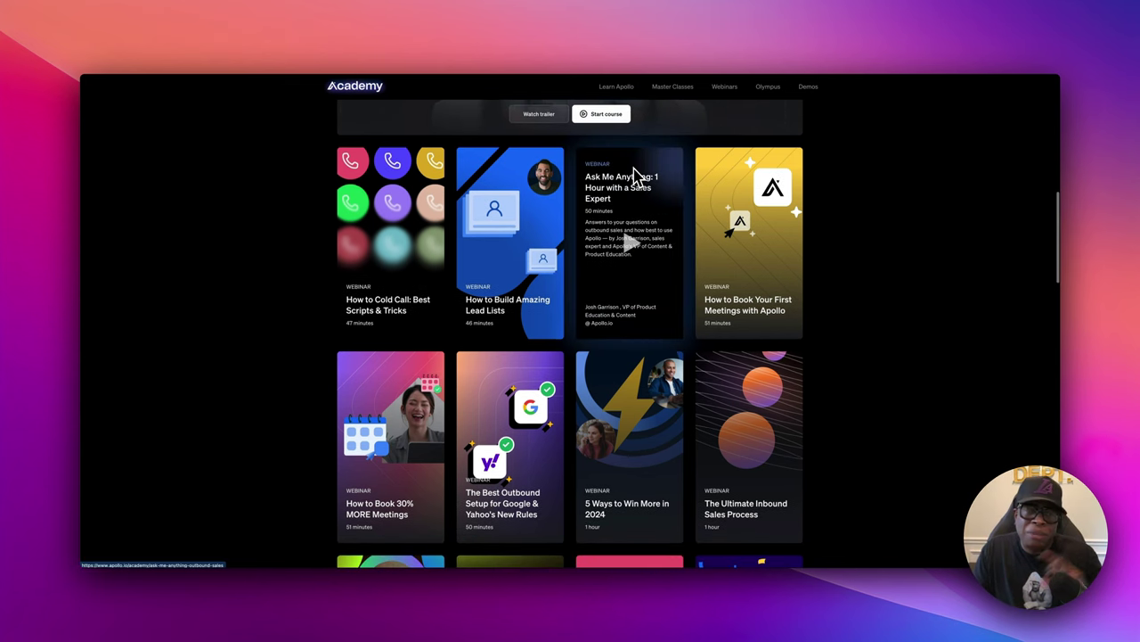
pyautogui.scroll(15, 636, 175)
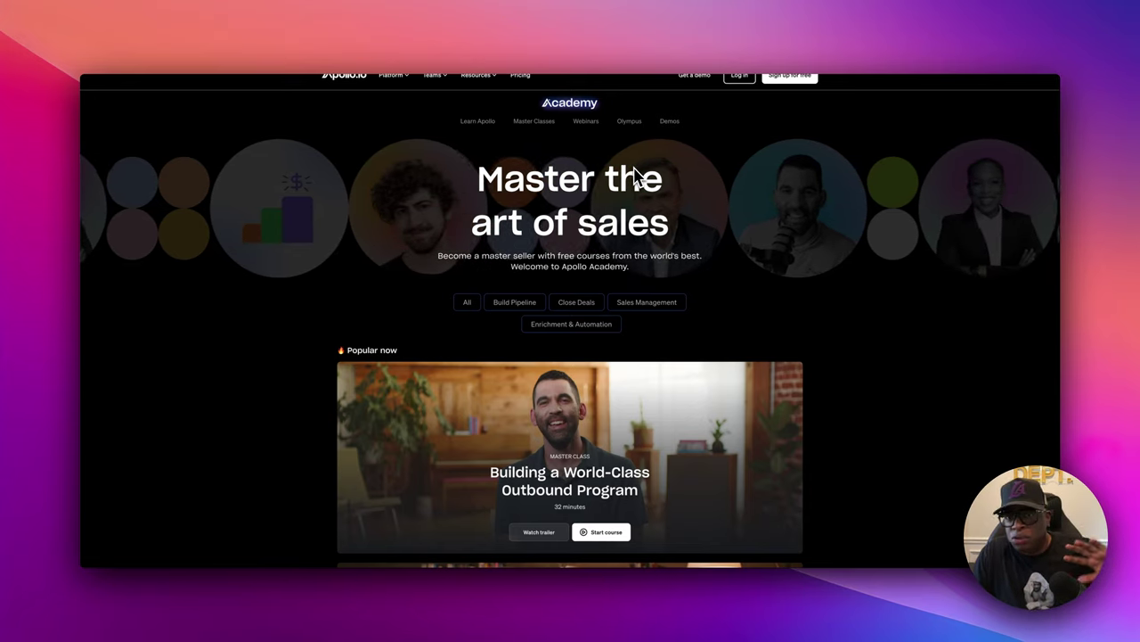
pyautogui.scroll(-5, 634, 176)
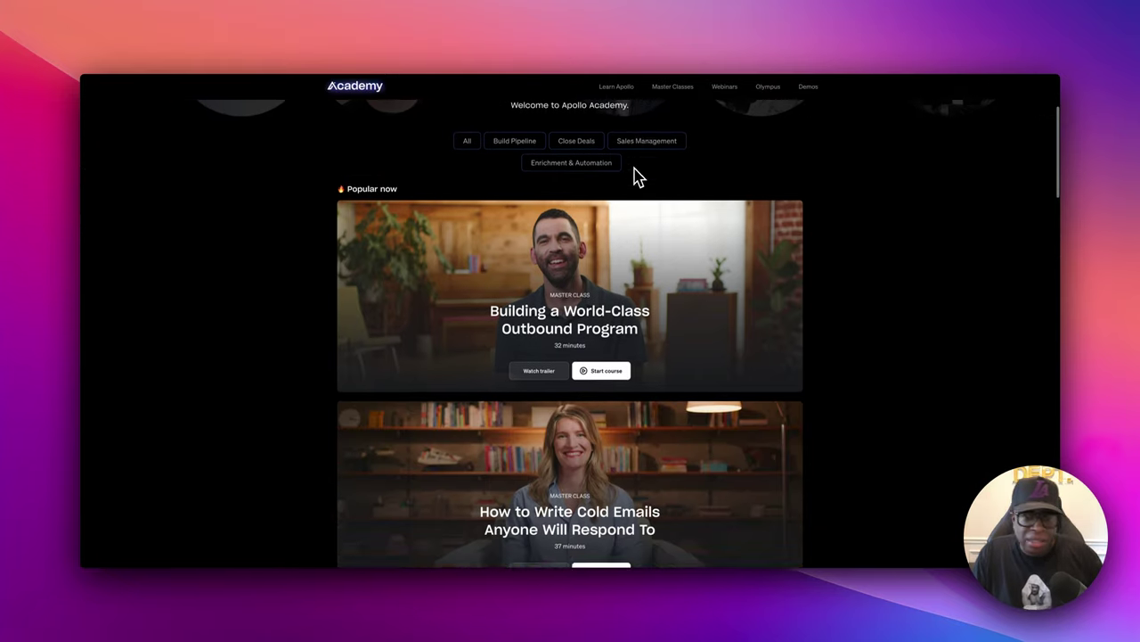
pyautogui.scroll(-1, 635, 175)
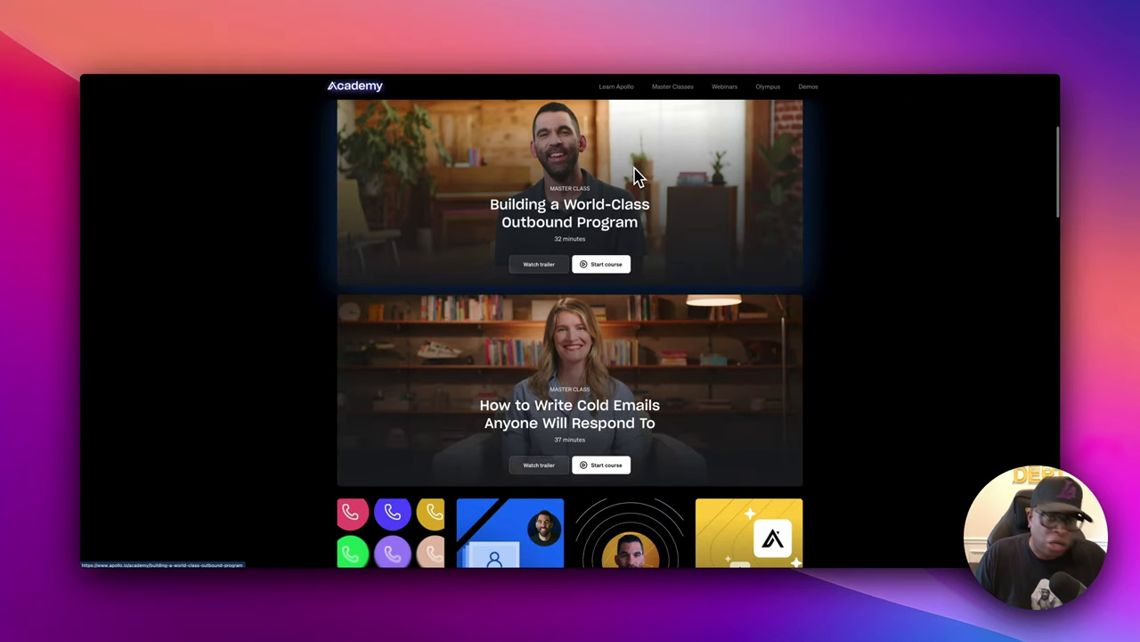
pyautogui.scroll(5, 634, 176)
pyautogui.scroll(-5, 634, 175)
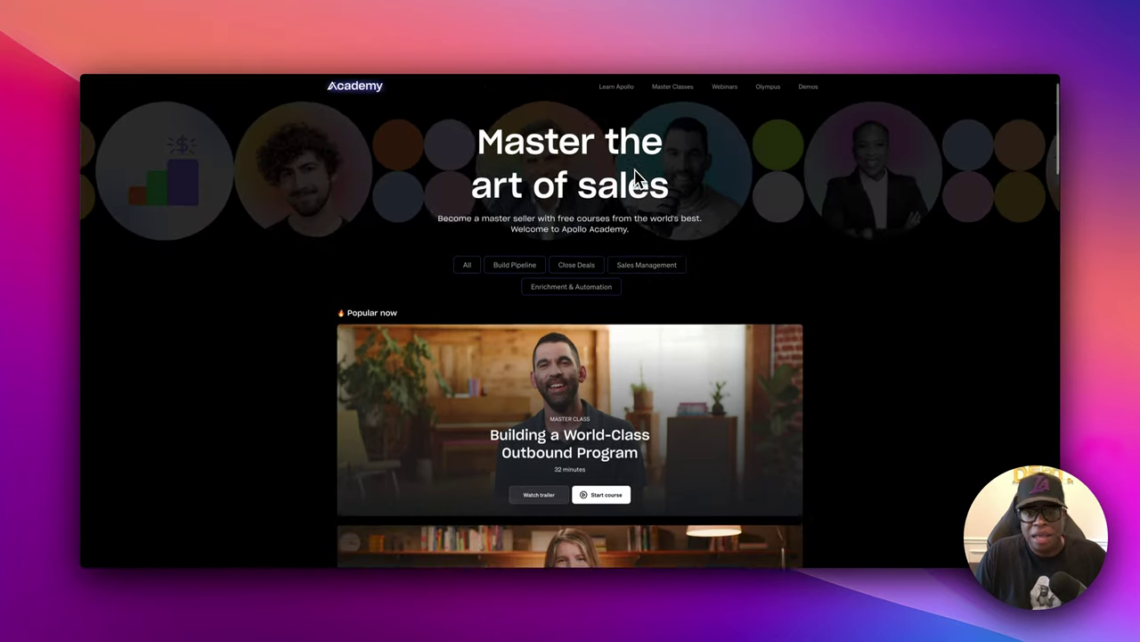
pyautogui.scroll(-1, 638, 179)
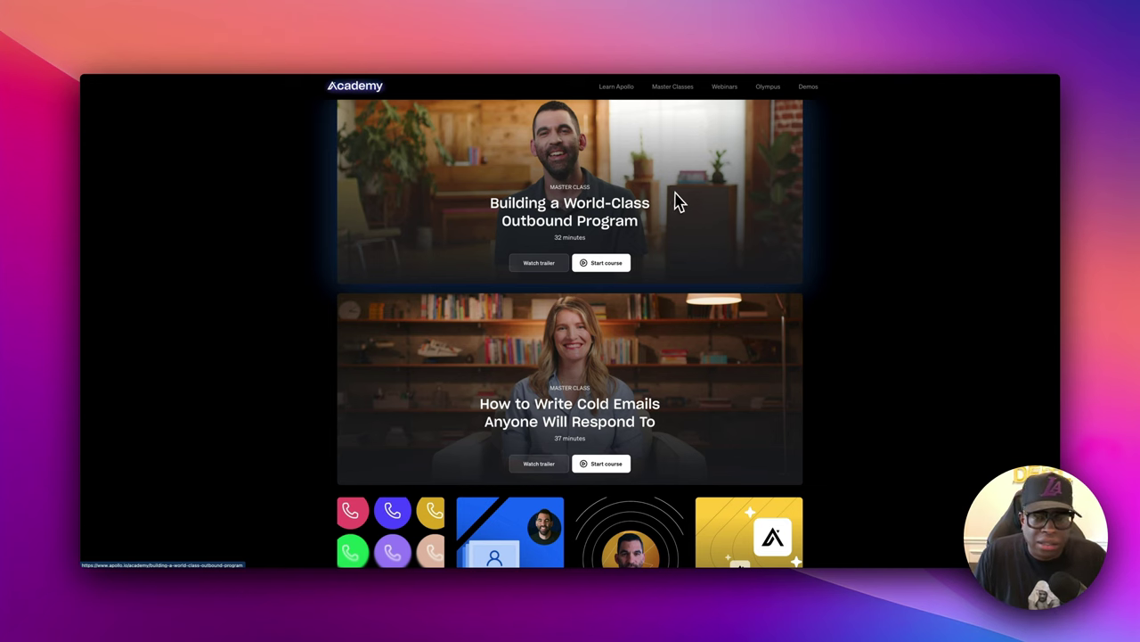
pyautogui.scroll(5, 678, 204)
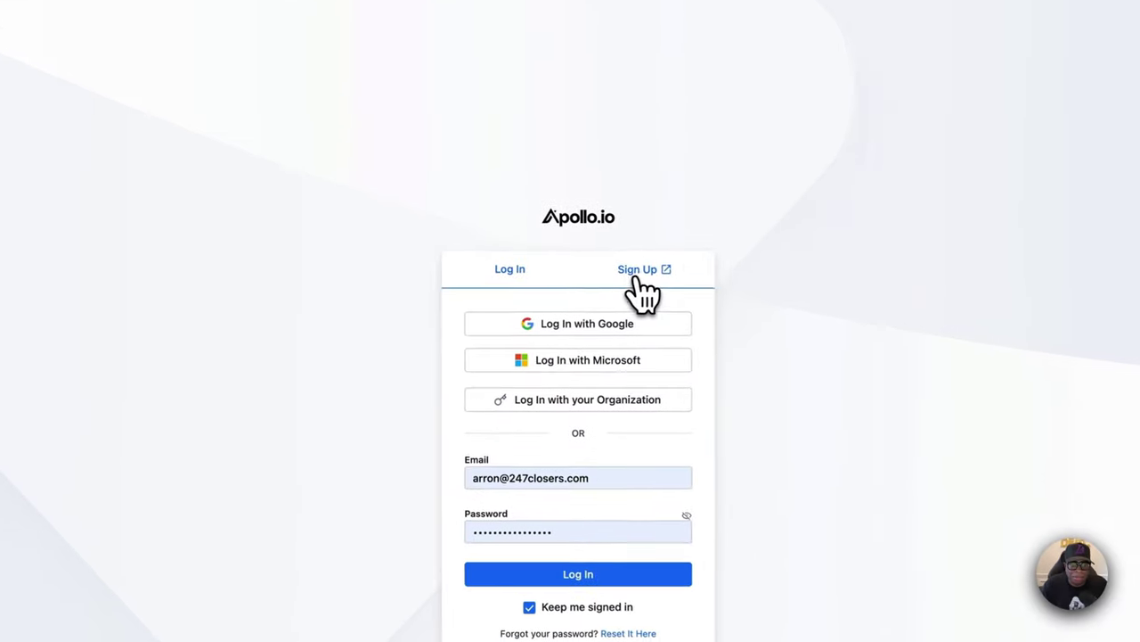
# Sign up for Apollo with a Google account, accepting the Terms of Service and Privacy Policy and approving the Google sign-in
pyautogui.click(495, 229)
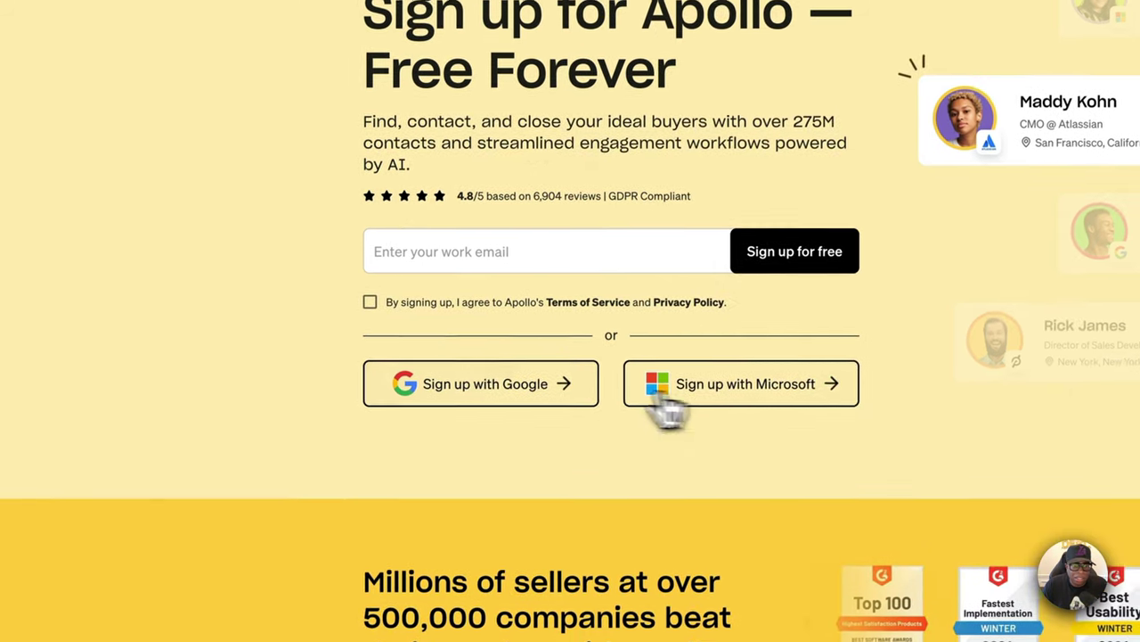
pyautogui.click(501, 395)
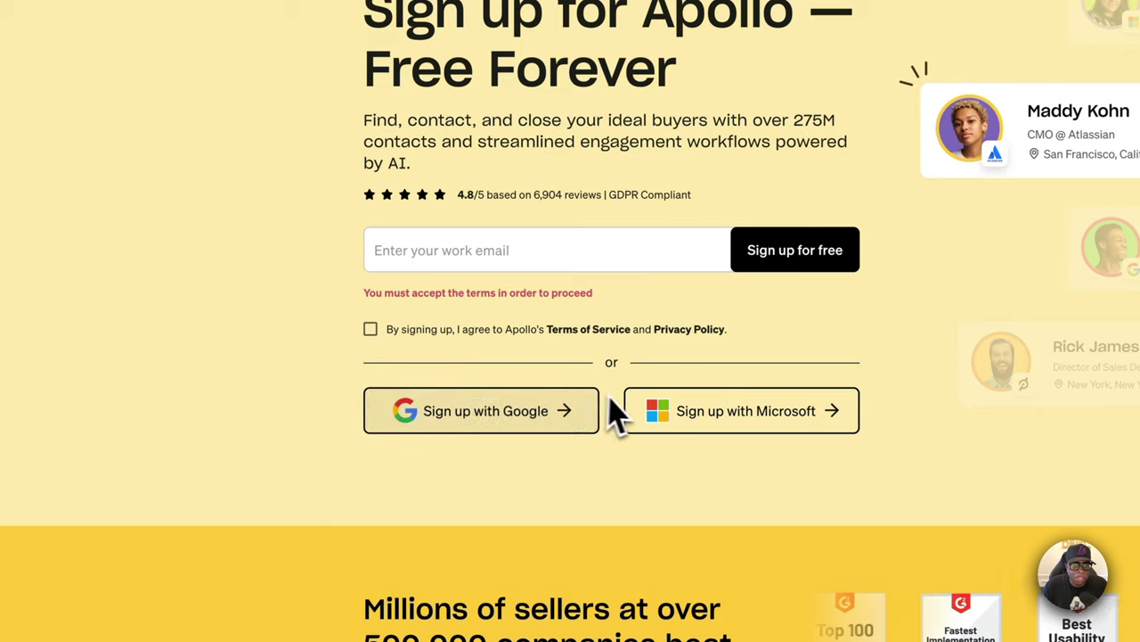
pyautogui.click(371, 330)
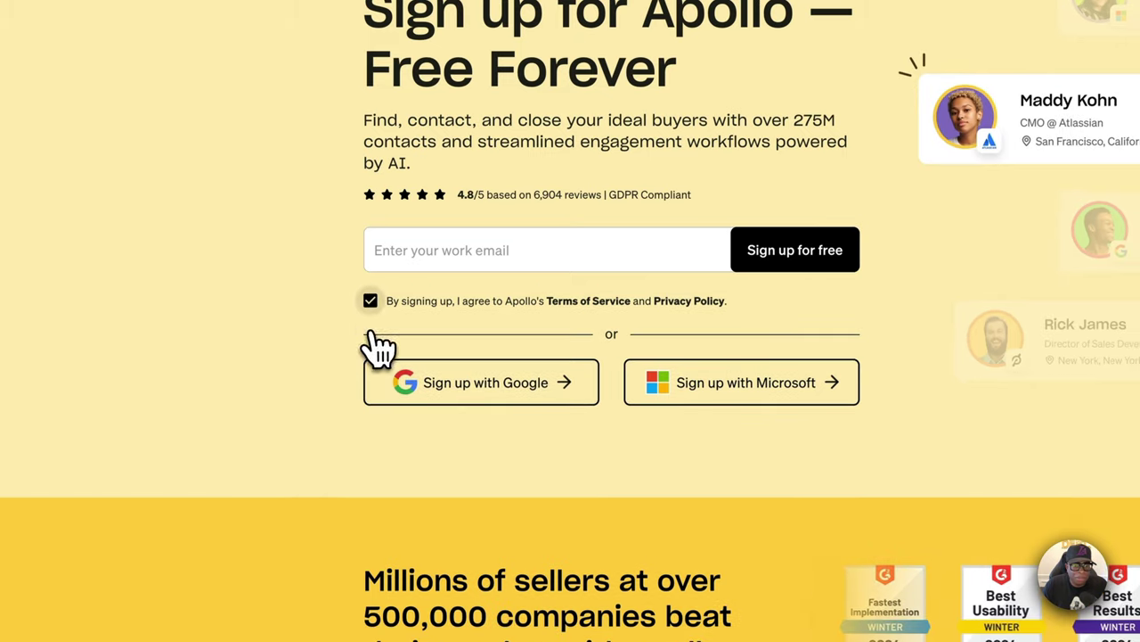
pyautogui.click(486, 399)
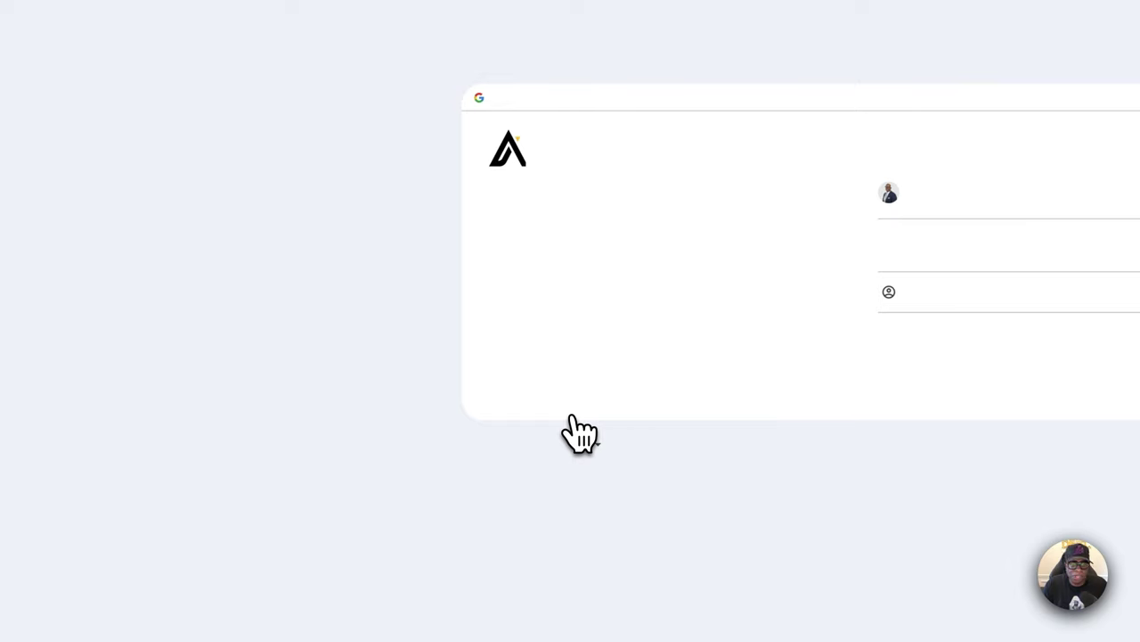
pyautogui.click(777, 245)
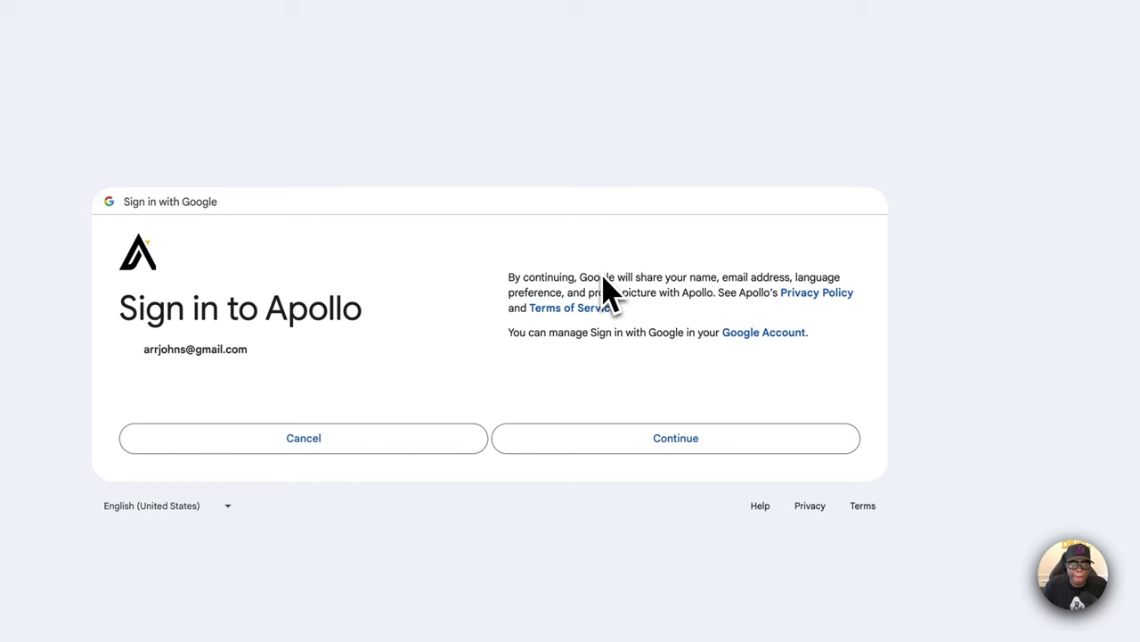
pyautogui.click(643, 440)
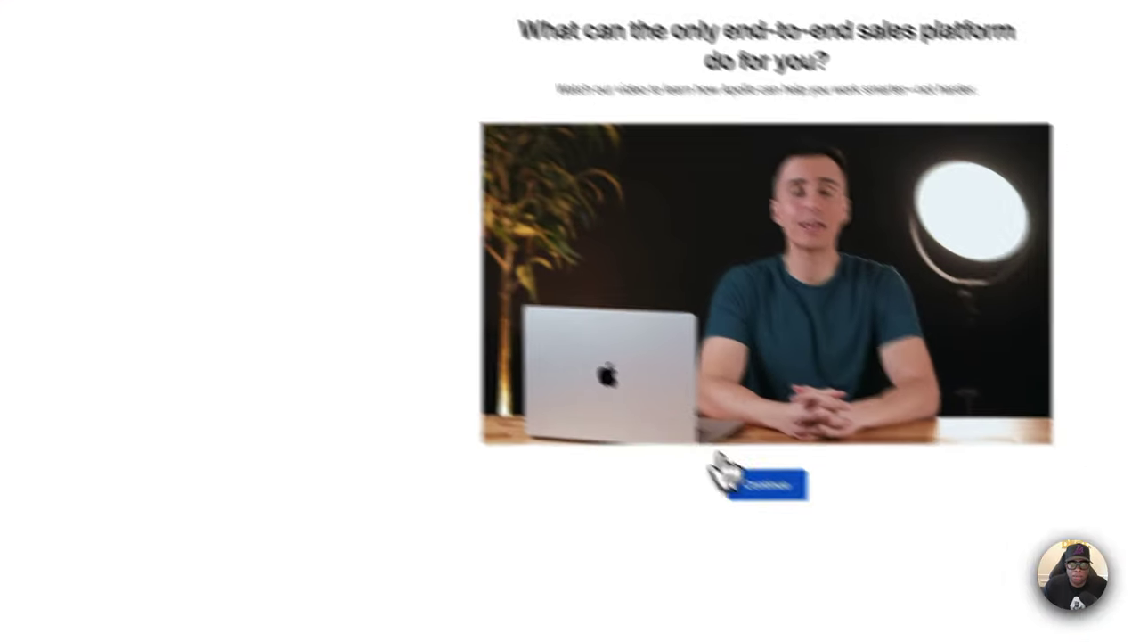
# Continue past the welcome video, skip the onboarding questions and close the email credits offer
pyautogui.click(728, 478)
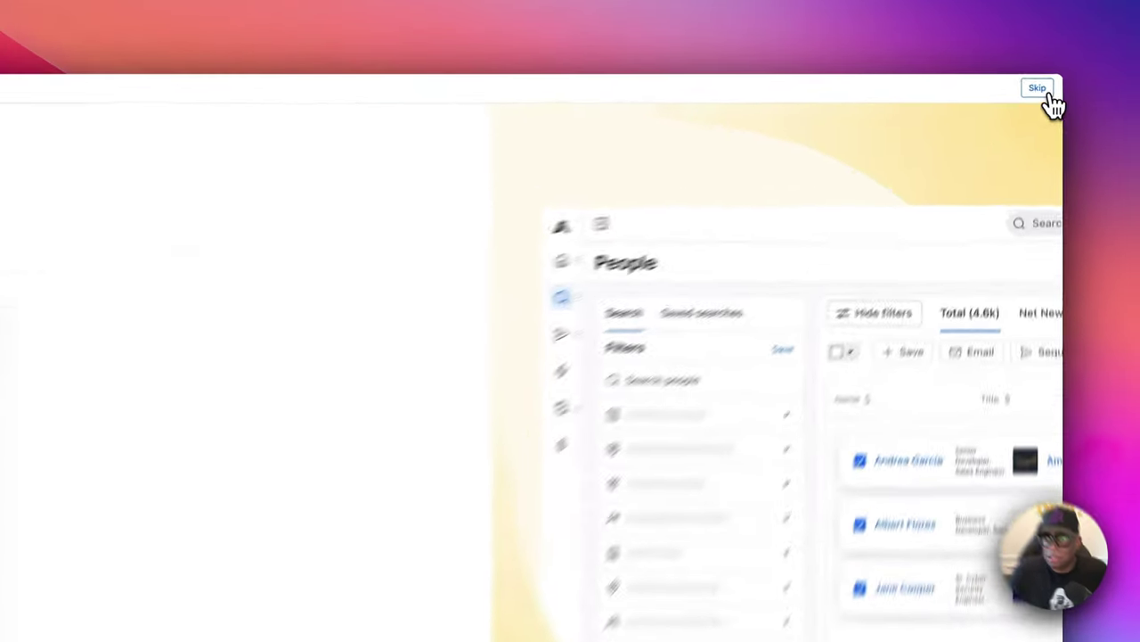
pyautogui.click(1044, 82)
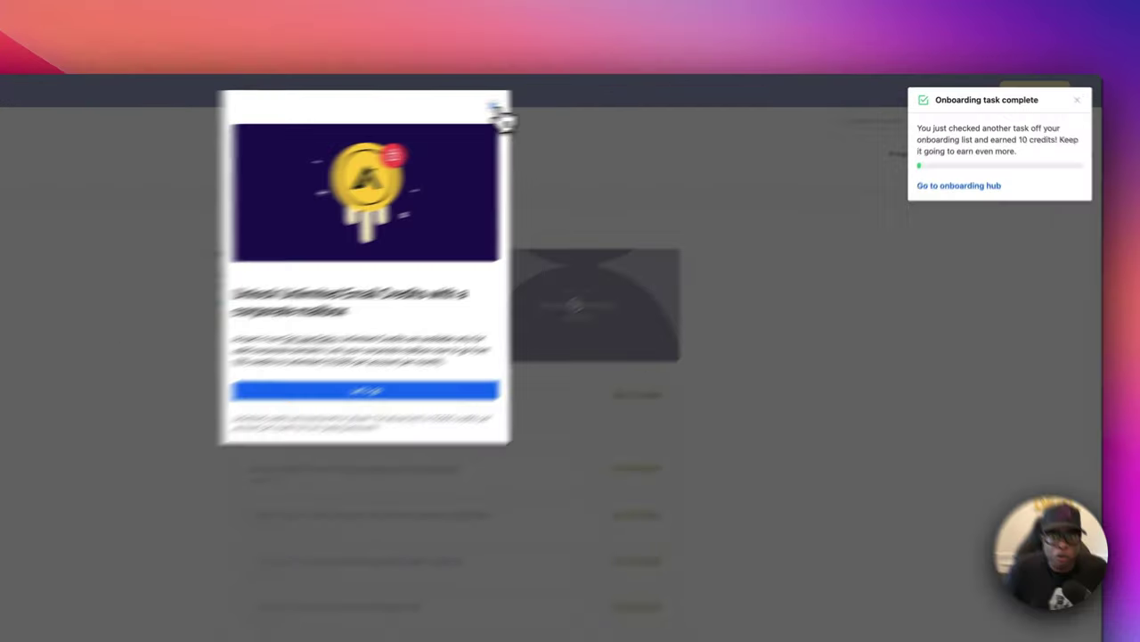
pyautogui.click(654, 94)
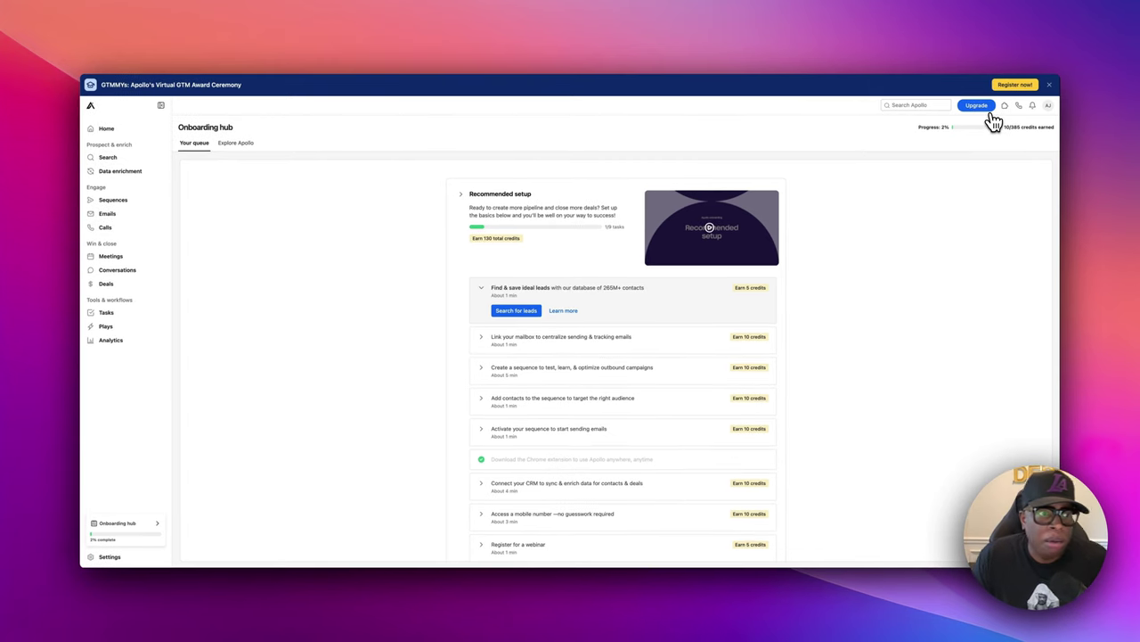
# Start creating a new sequence in the Sequences section and agree to comply with the Terms of Service
pyautogui.scroll(-2, 410, 265)
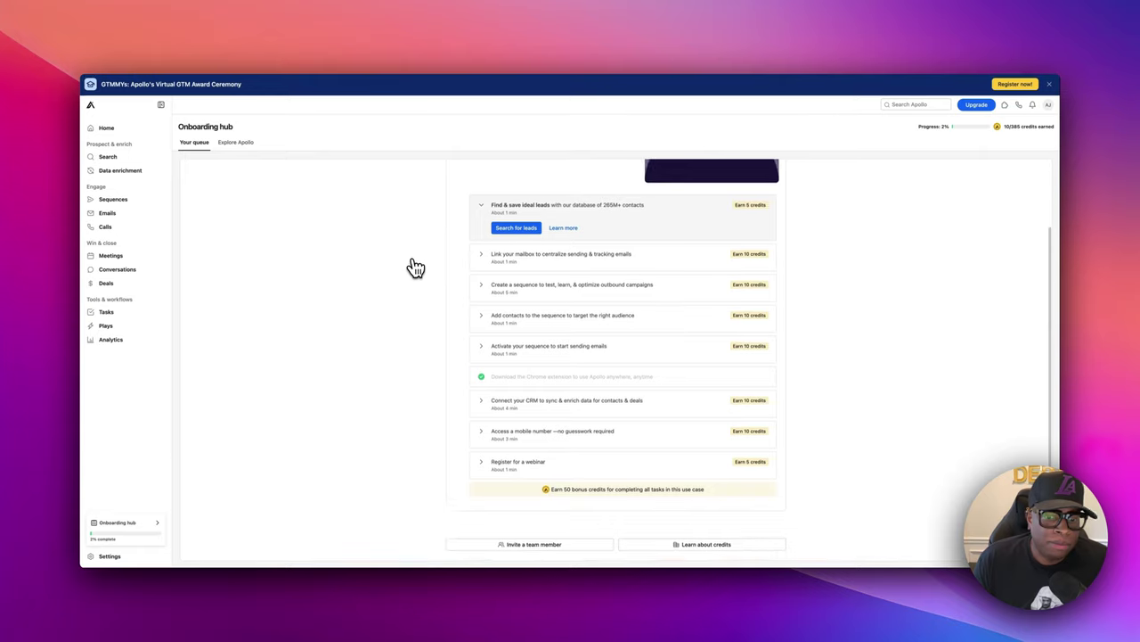
pyautogui.scroll(2, 412, 268)
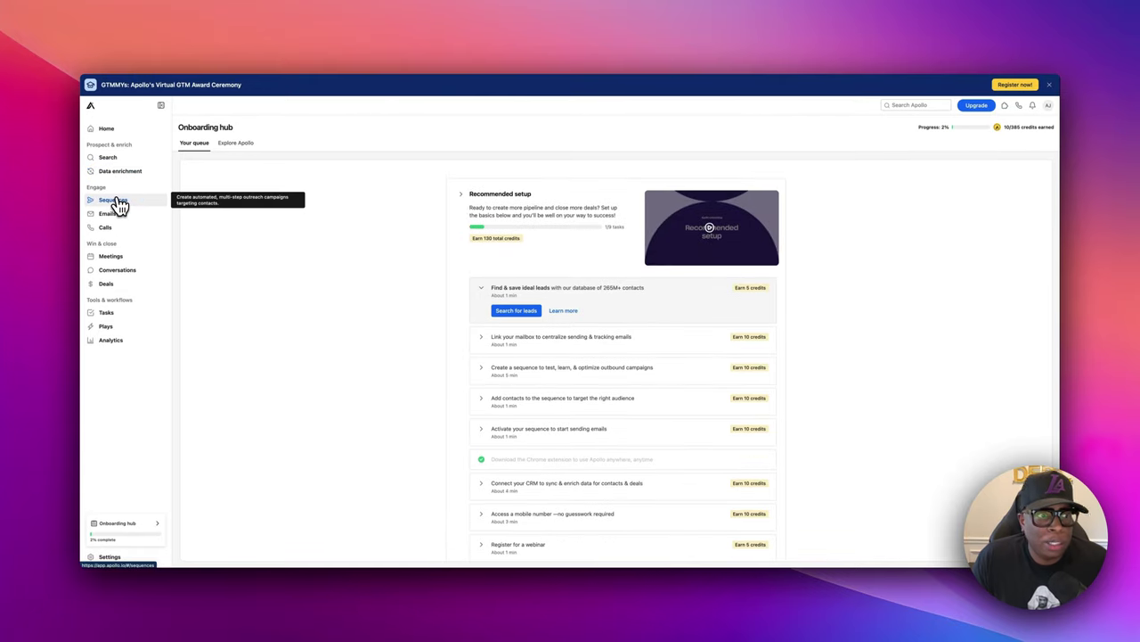
pyautogui.click(121, 203)
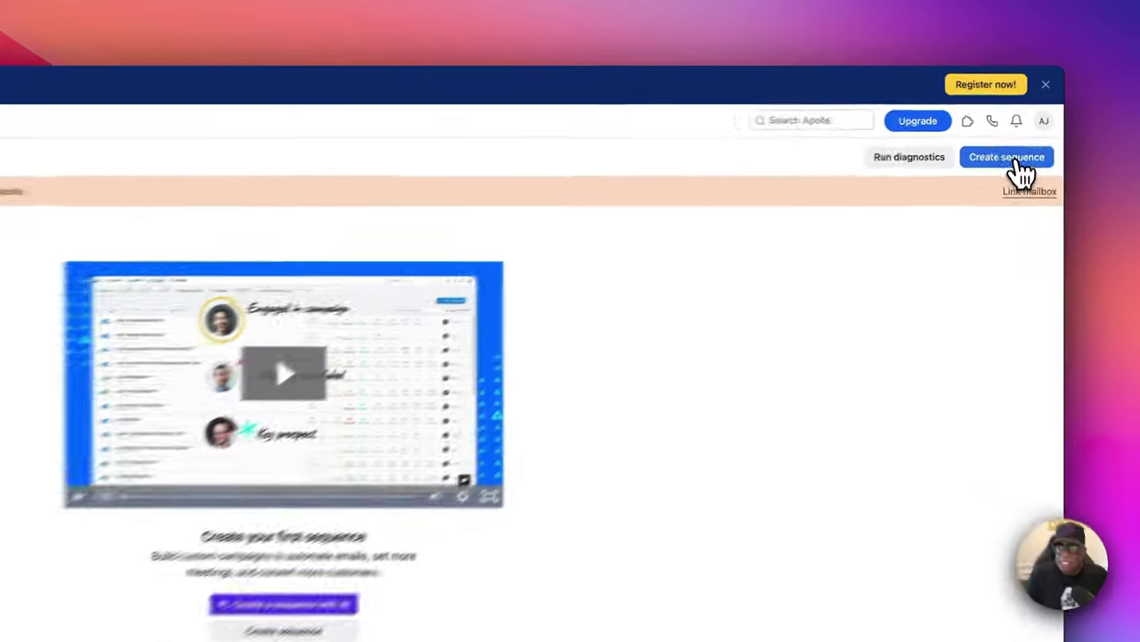
pyautogui.click(1027, 125)
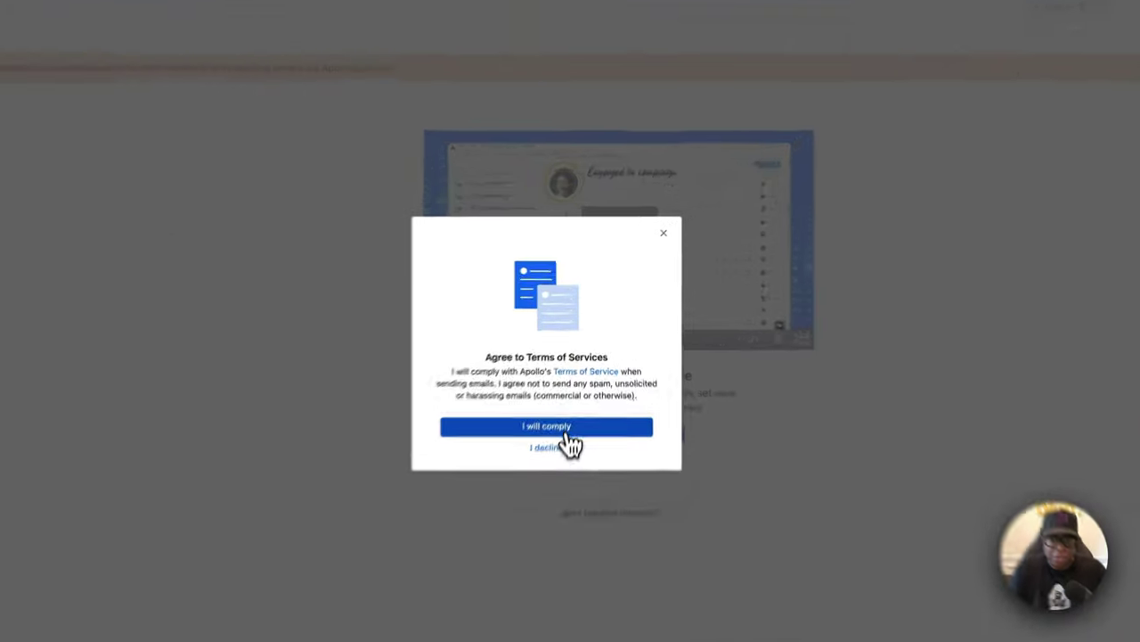
pyautogui.click(581, 375)
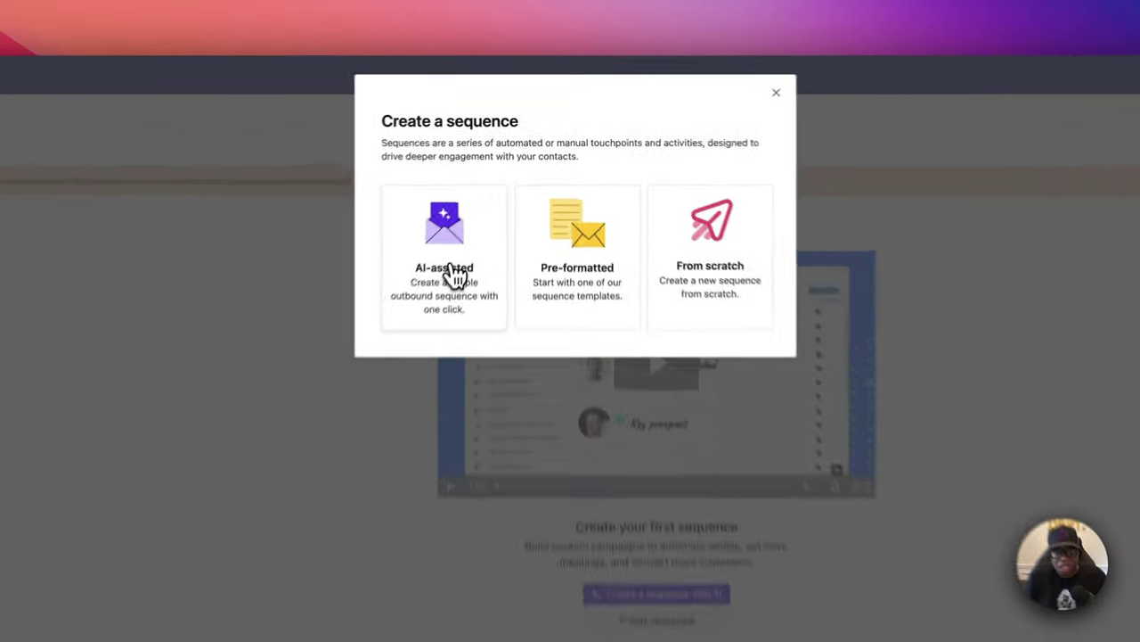
# Choose an AI-assisted sequence and enter "247 Closers" as the company or product name
pyautogui.click(497, 203)
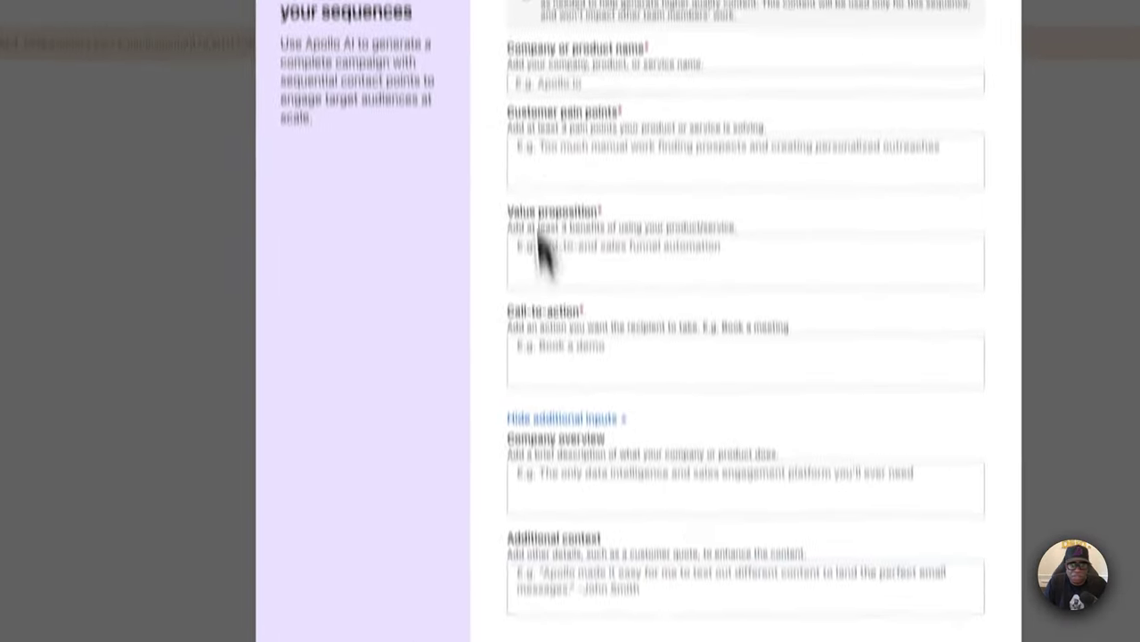
pyautogui.click(493, 369)
pyautogui.click(606, 237)
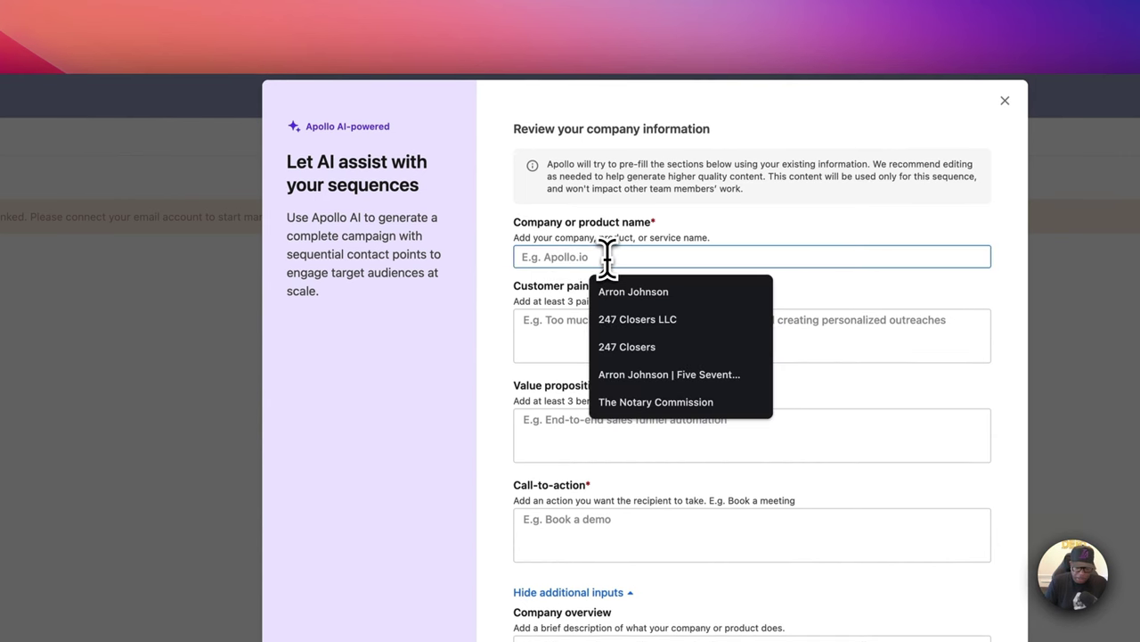
pyautogui.write('247')
pyautogui.write('Closers')
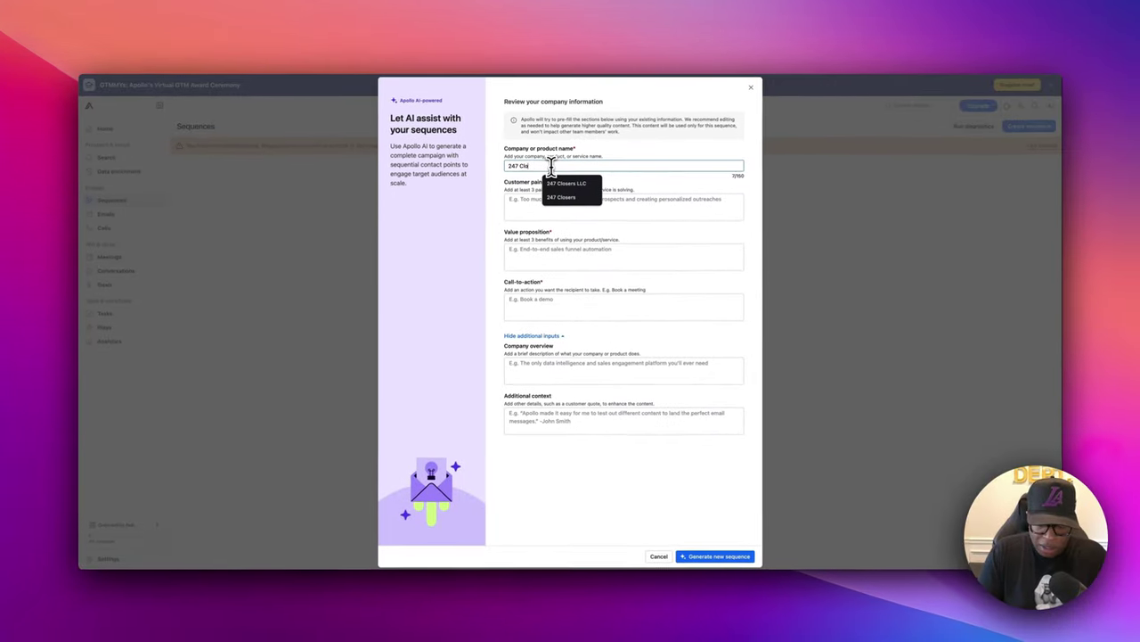
# Enter the customer pain point "Title Agencies not being able to find a notary for a last minuite closing"
pyautogui.click(530, 199)
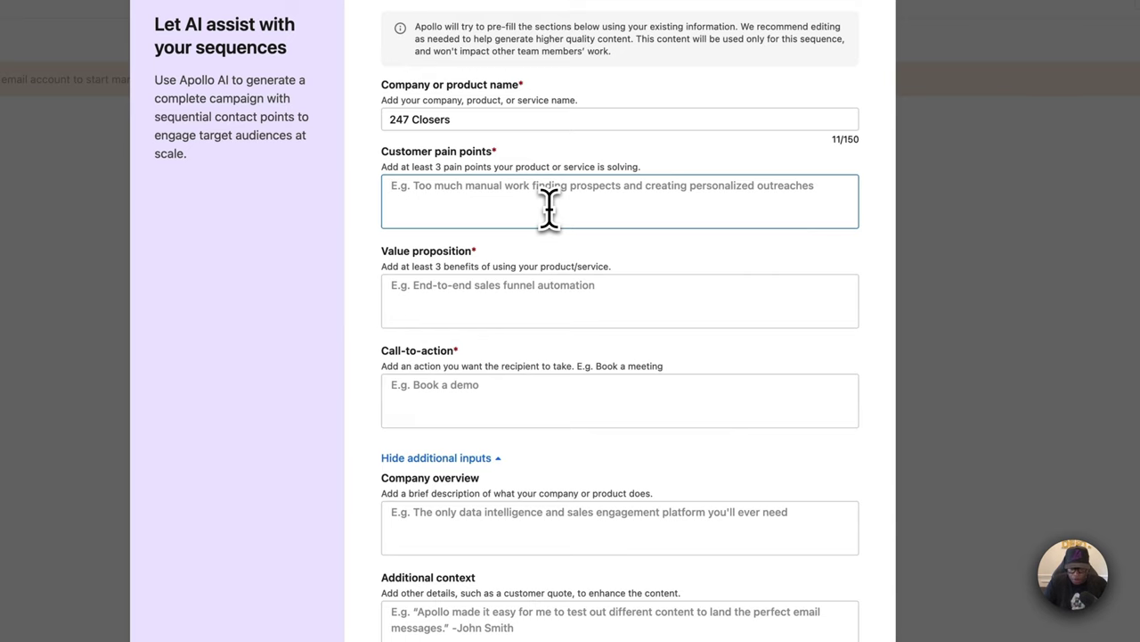
pyautogui.write('No')
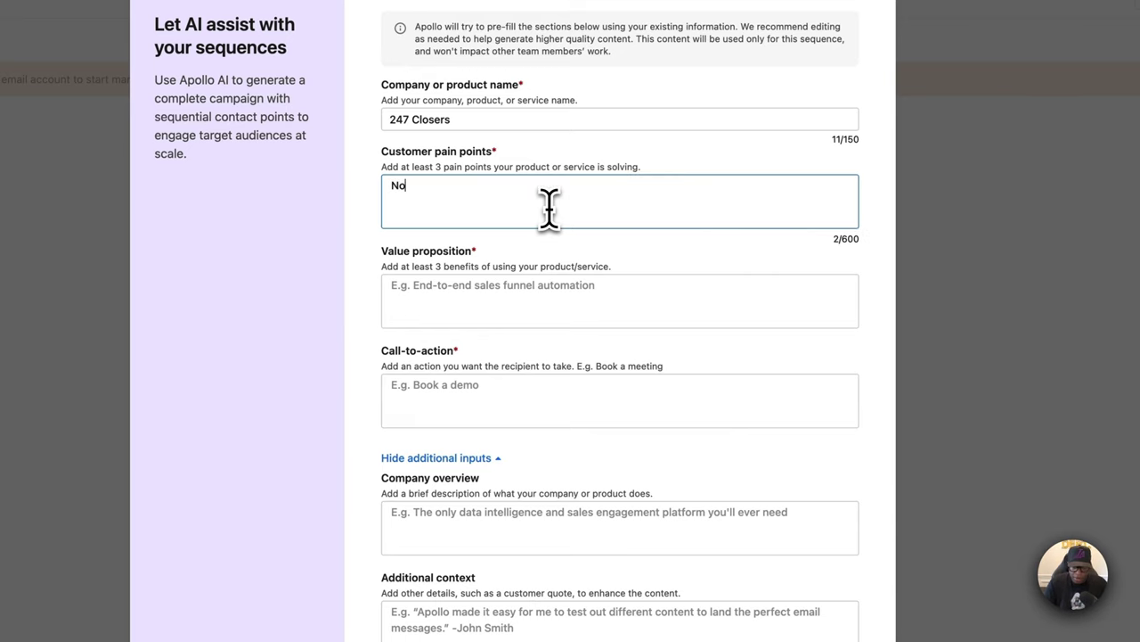
pyautogui.write('t')
pyautogui.press('BackSpace')
pyautogui.press('BackSpace')
pyautogui.press('BackSpace')
pyautogui.write('Tit')
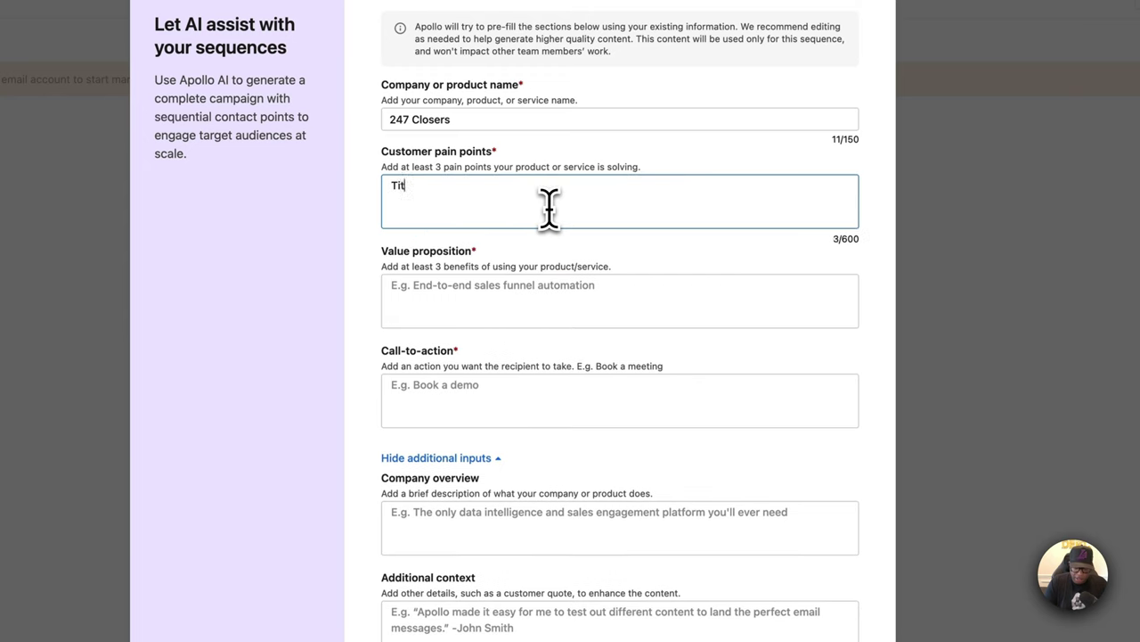
pyautogui.write('le Agencies n')
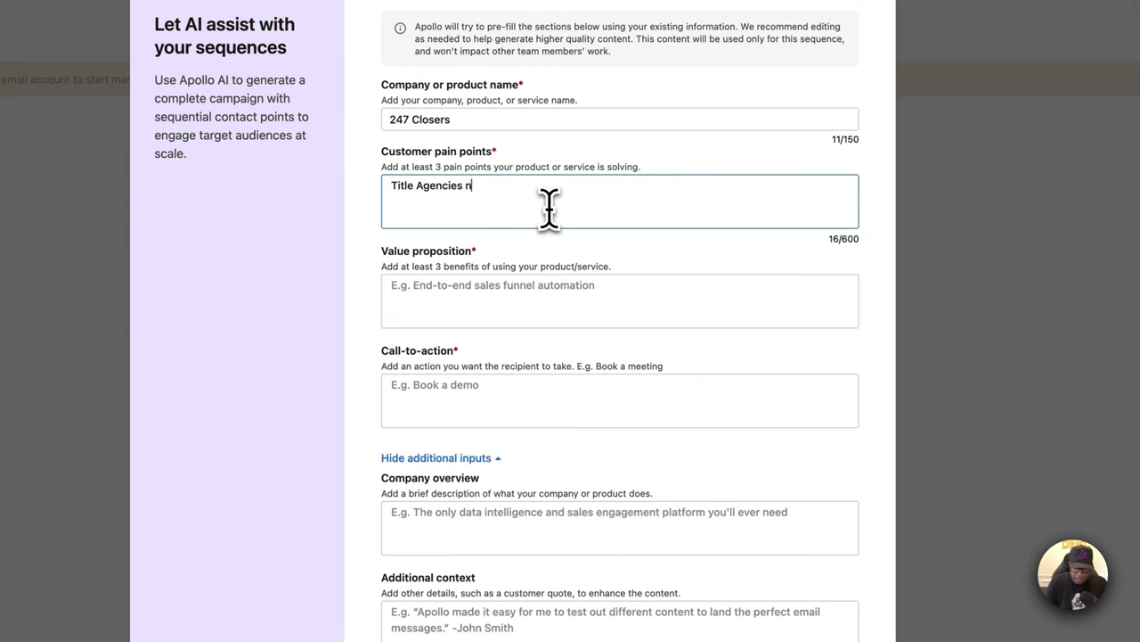
pyautogui.write('ot being able')
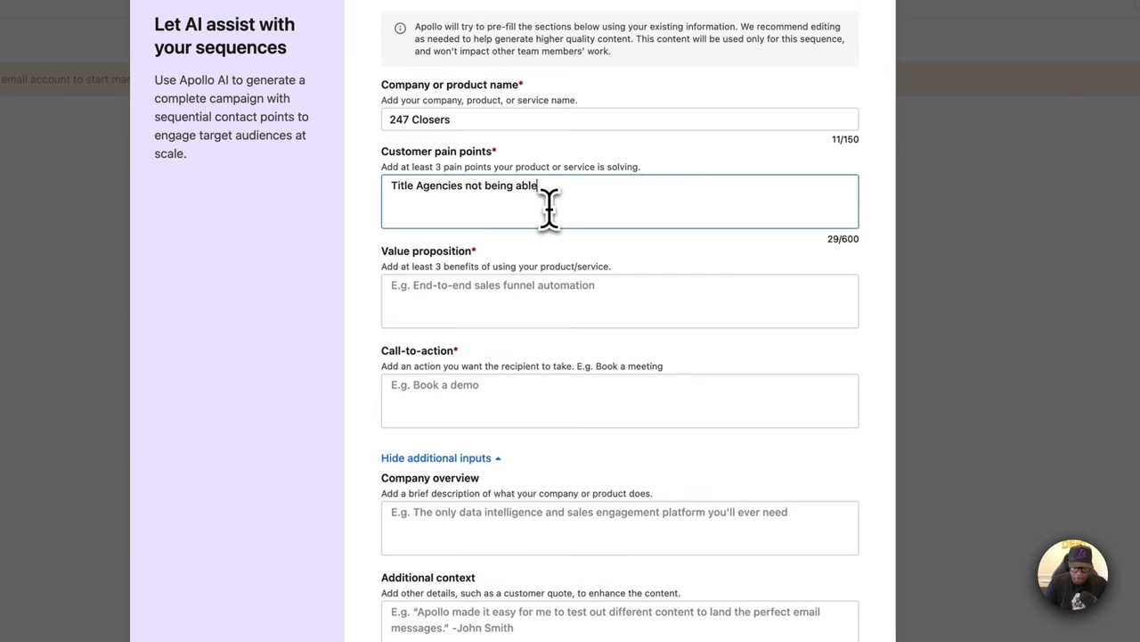
pyautogui.write(' to find a notary for a last m')
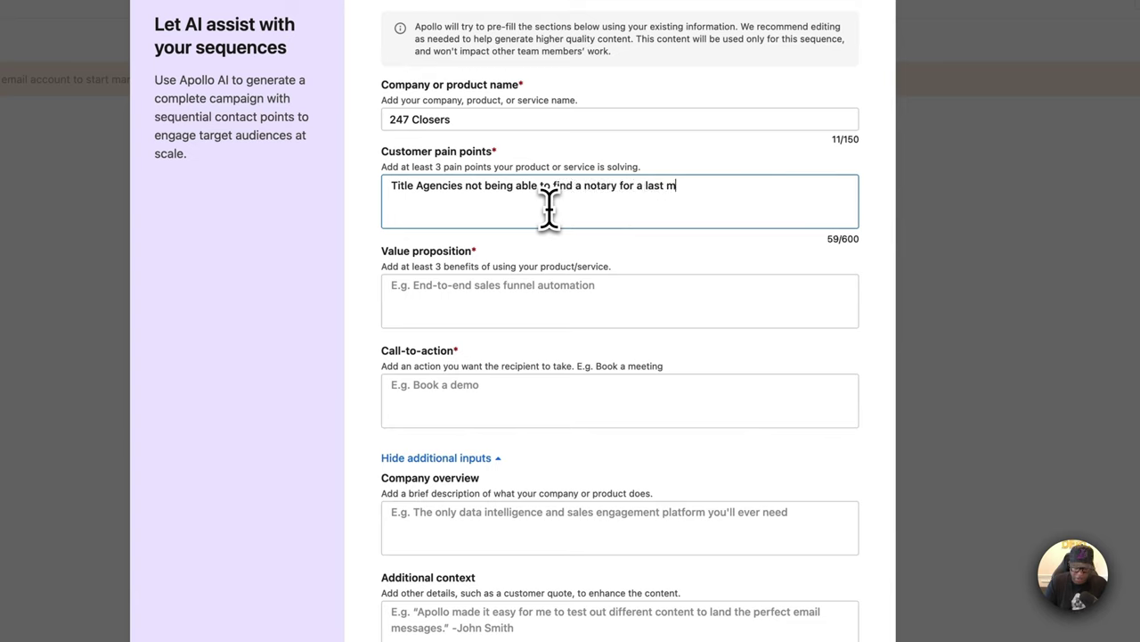
pyautogui.write('inuite ')
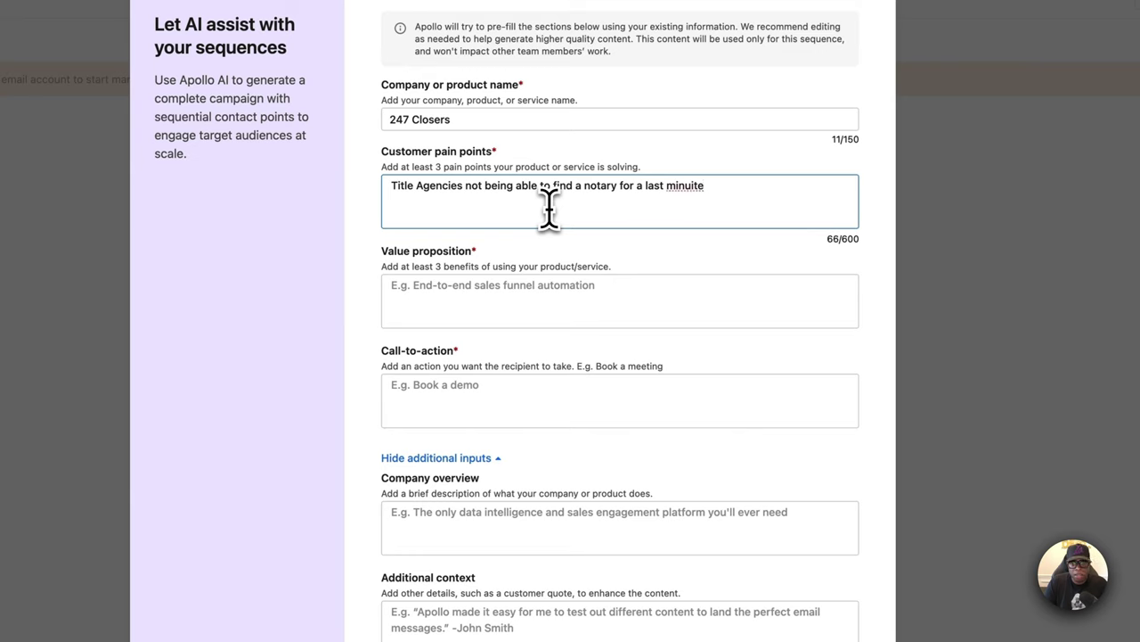
pyautogui.write('closing')
# Correct the misspelled word "minuite" to "minute" in the customer pain points
pyautogui.rightClick(686, 188)
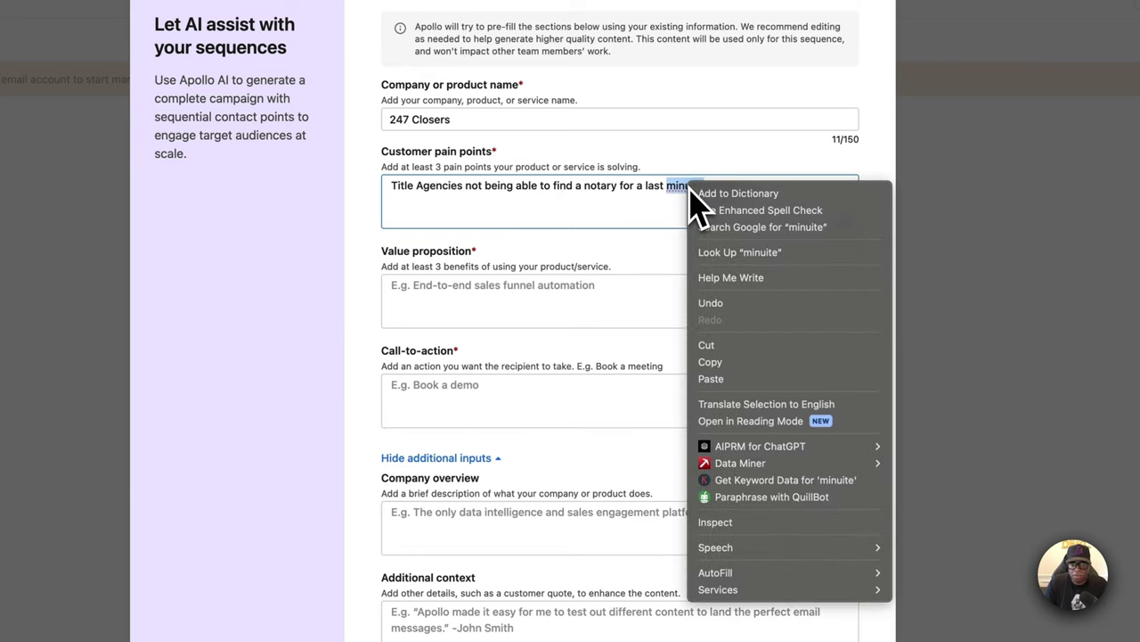
pyautogui.press('Escape')
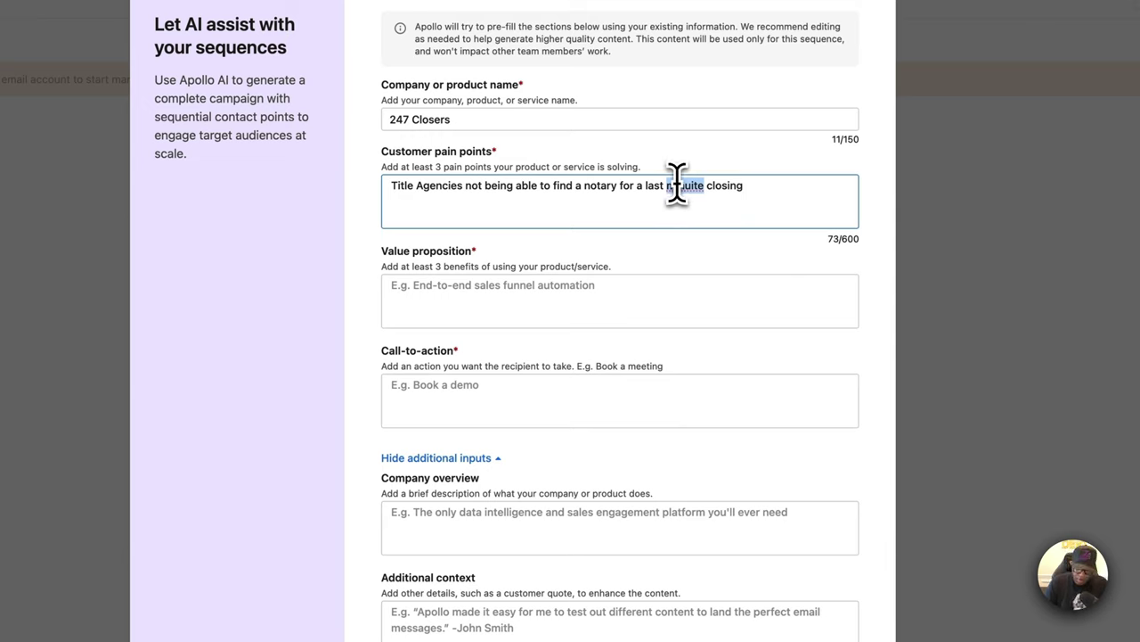
pyautogui.write('minute')
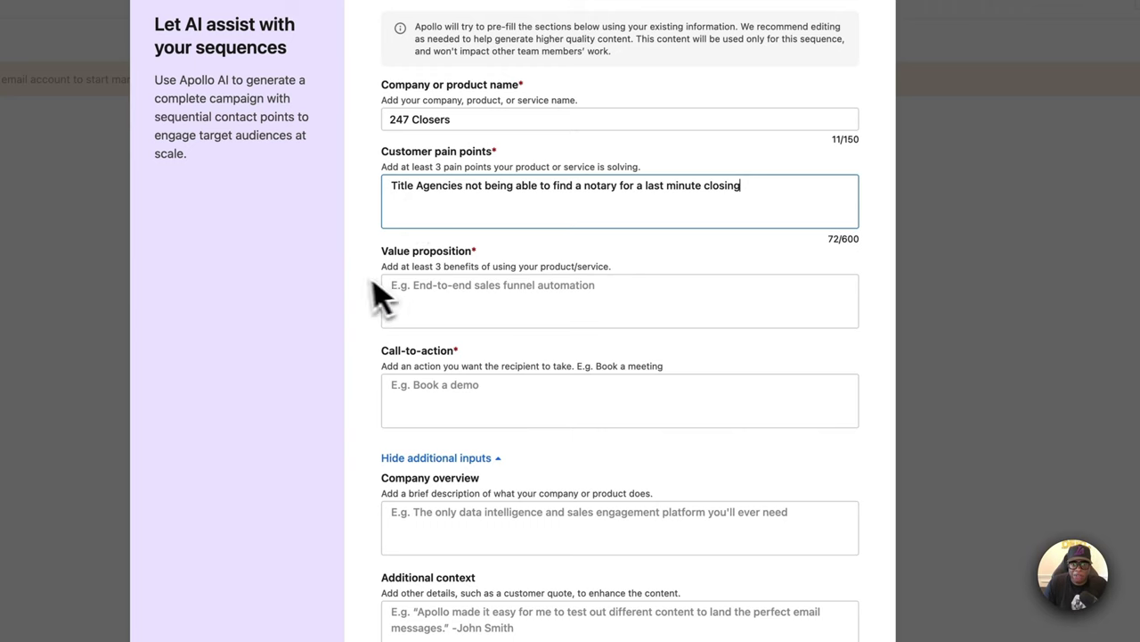
# Enter the value proposition "We can find a notary for you within 5 minutes" and go to the call-to-action entry
pyautogui.click(431, 285)
pyautogui.write('I c')
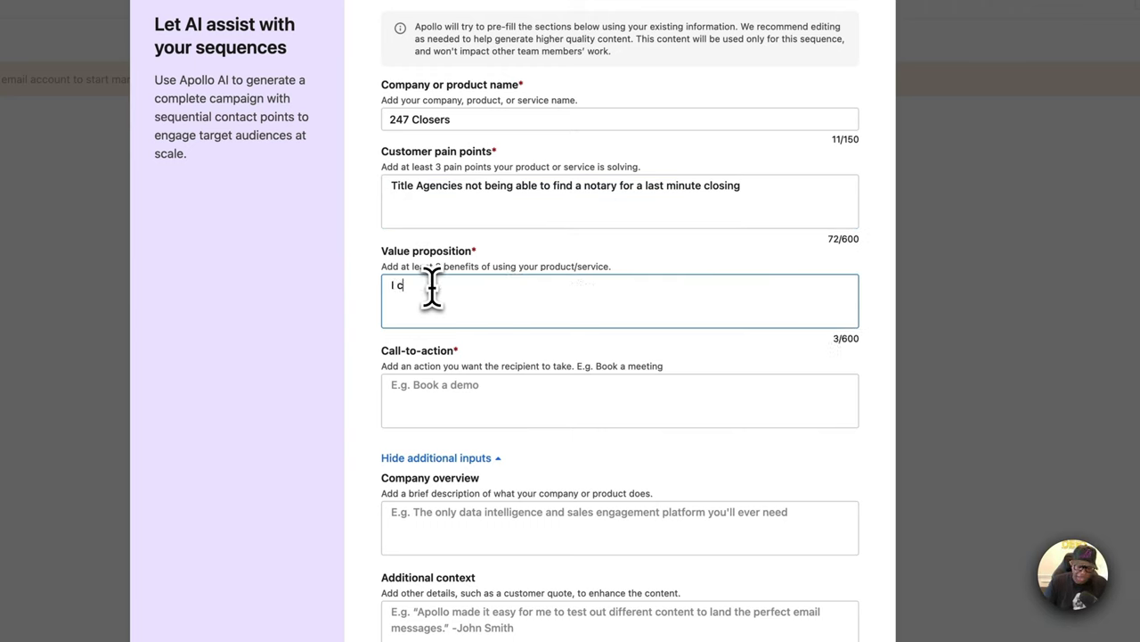
pyautogui.press('BackSpace')
pyautogui.write('We can find a not')
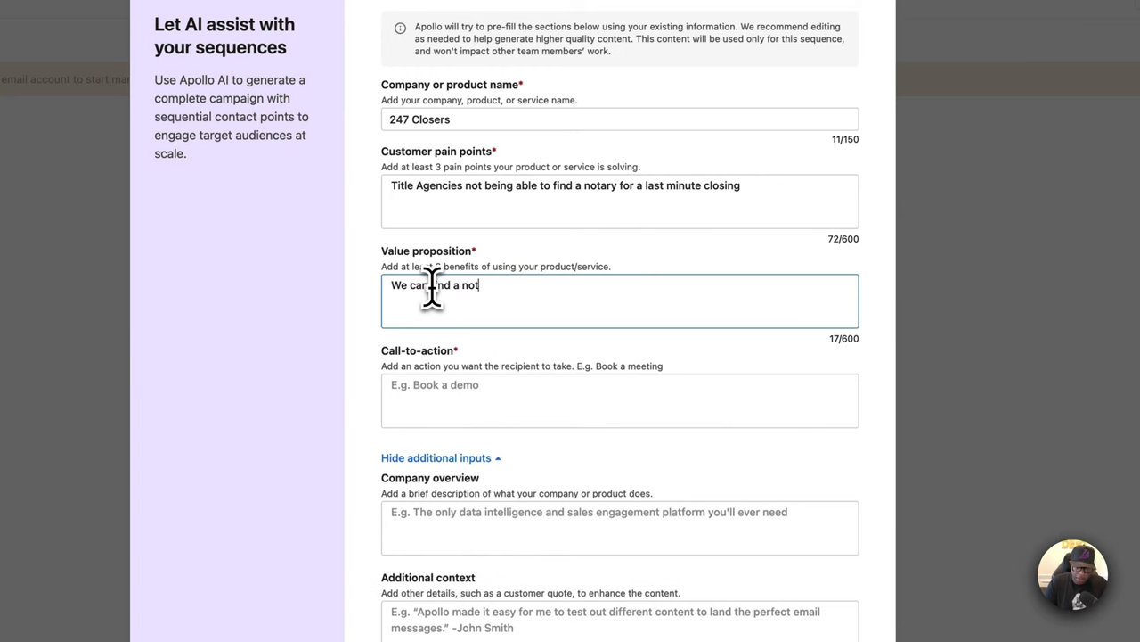
pyautogui.write('ary for  you ')
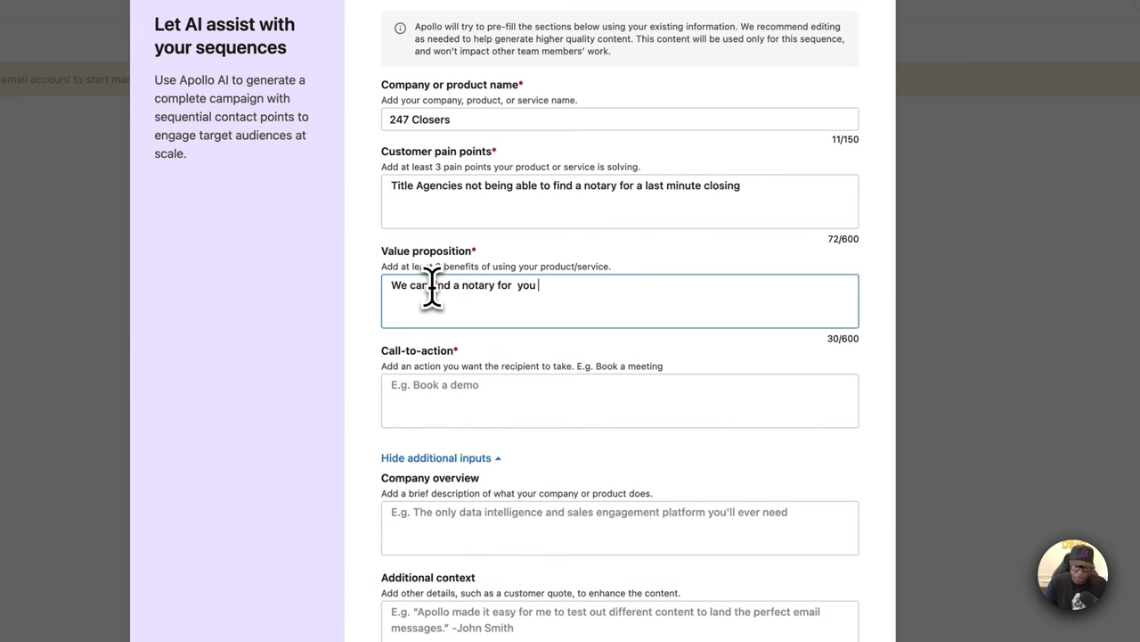
pyautogui.write('within 5 minutes')
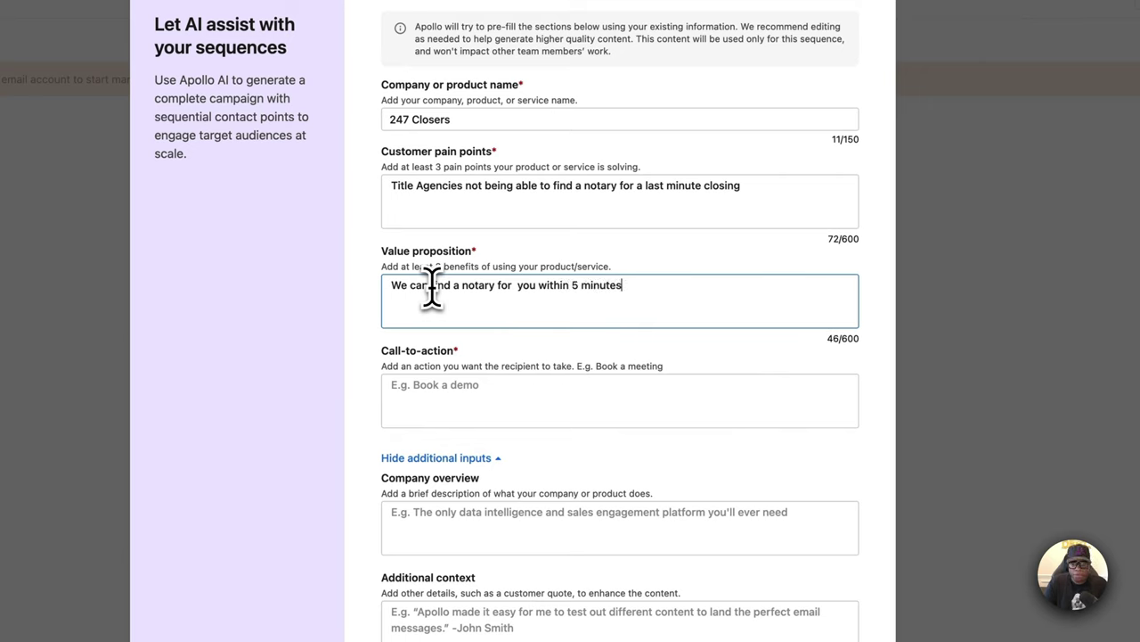
pyautogui.click(417, 392)
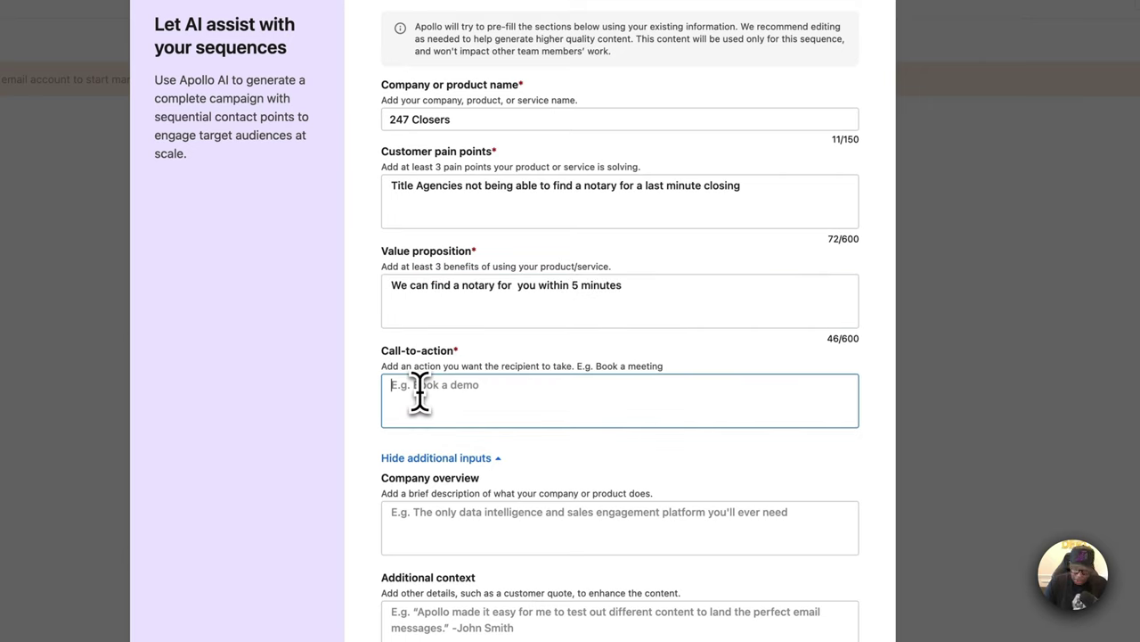
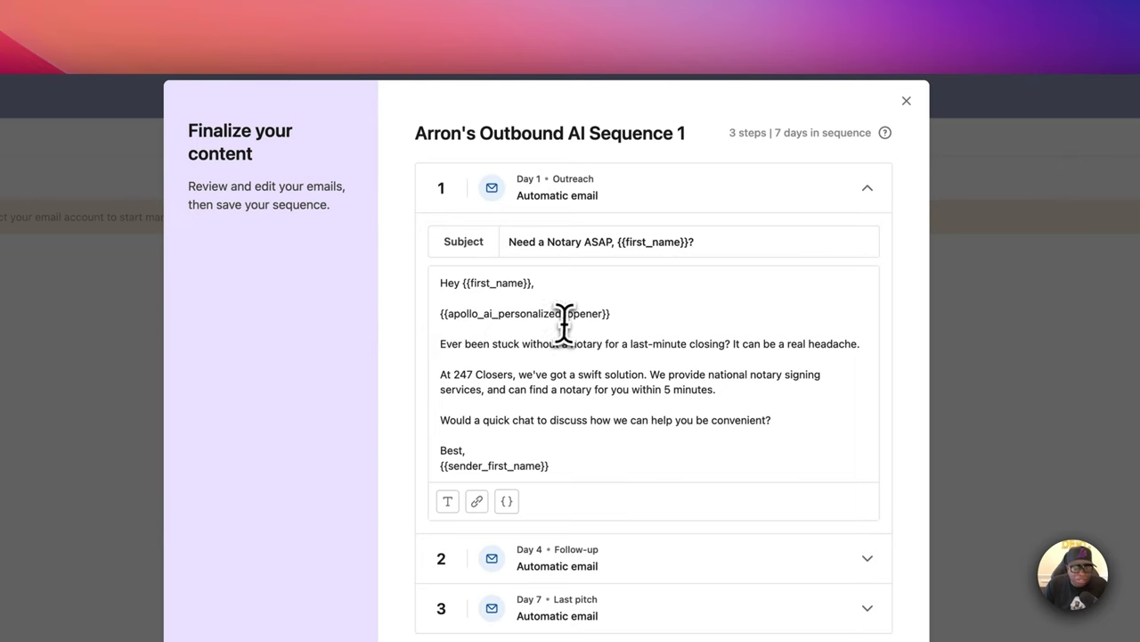
# Review the personalized opener in the Day 1 email and the Day 4 and Day 7 emails, and save the sequence
pyautogui.moveTo(613, 314); pyautogui.dragTo(438, 315)
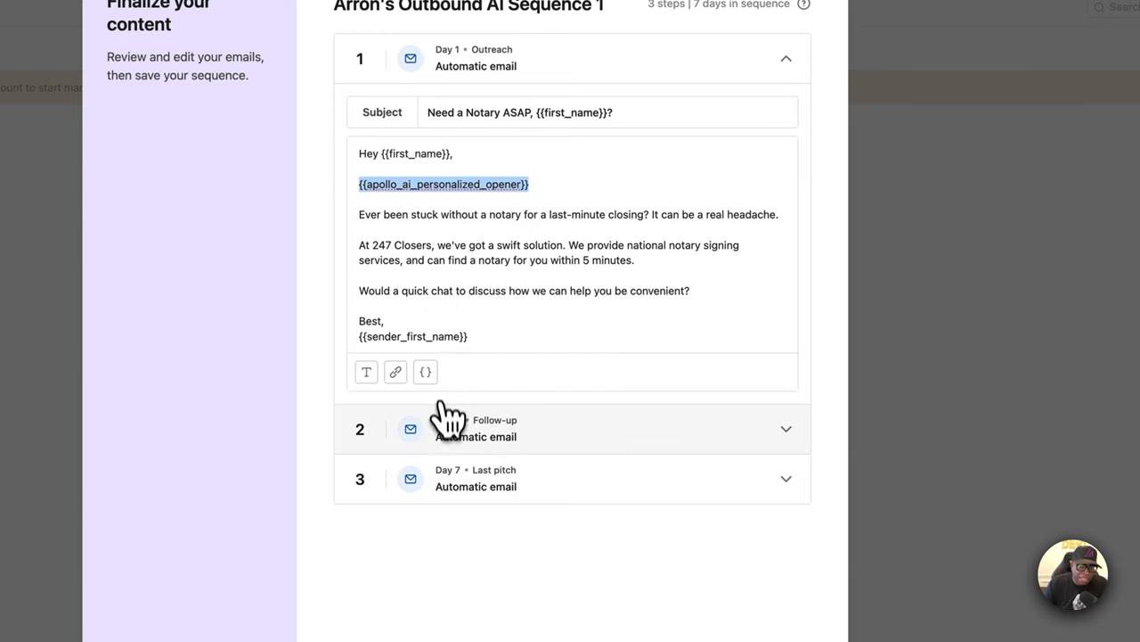
pyautogui.click(496, 429)
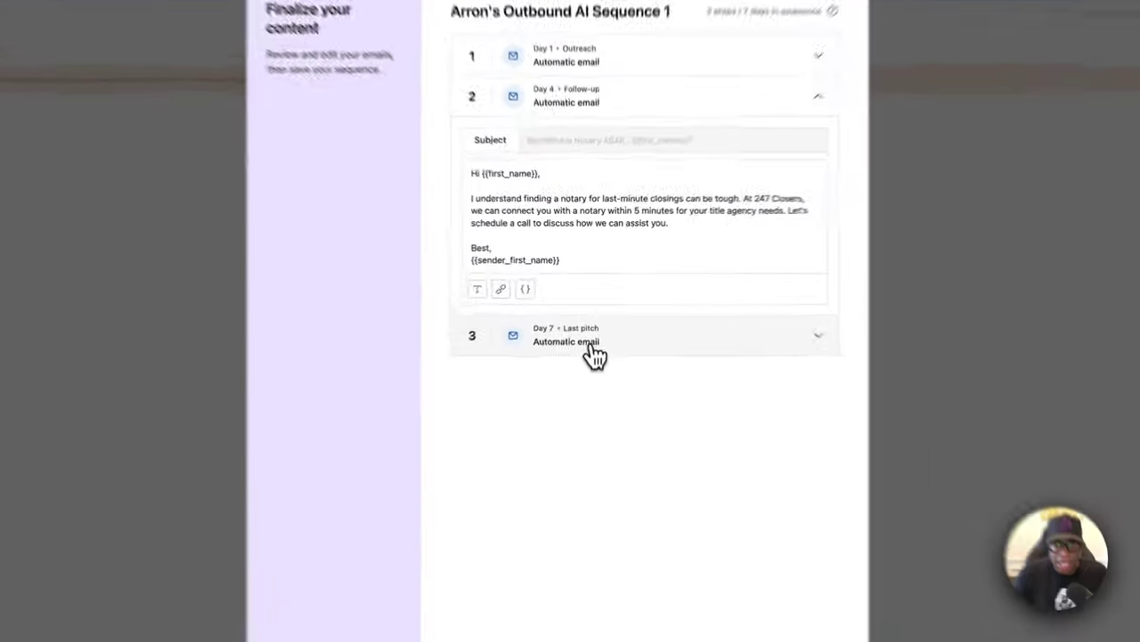
pyautogui.click(581, 304)
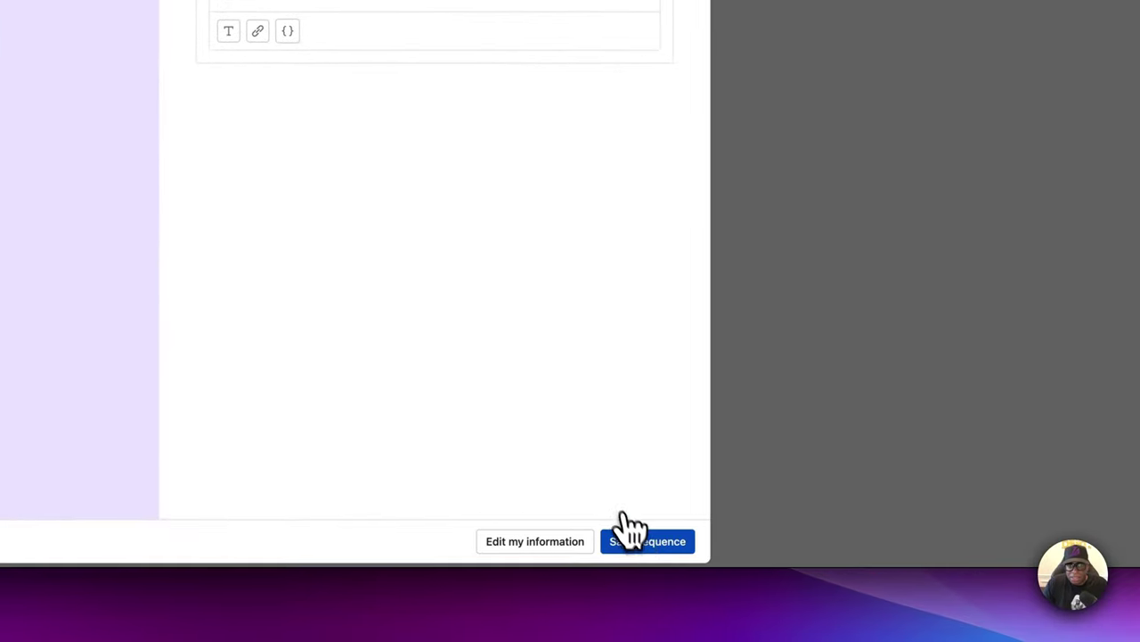
pyautogui.click(650, 545)
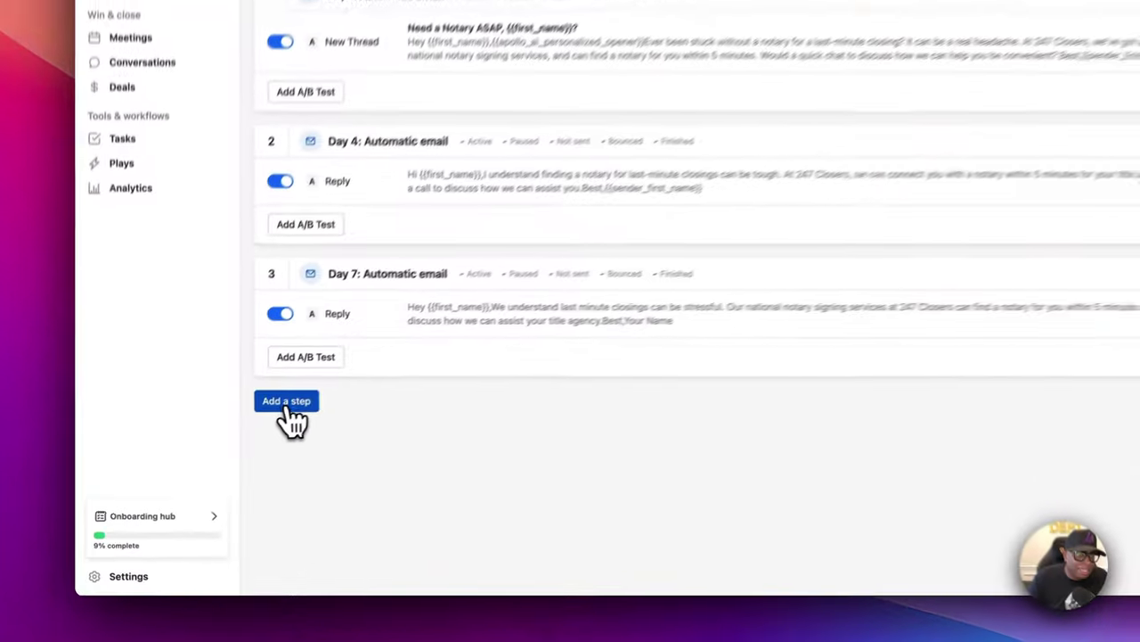
# Examine the step types that can be added to the sequence without adding one
pyautogui.click(198, 458)
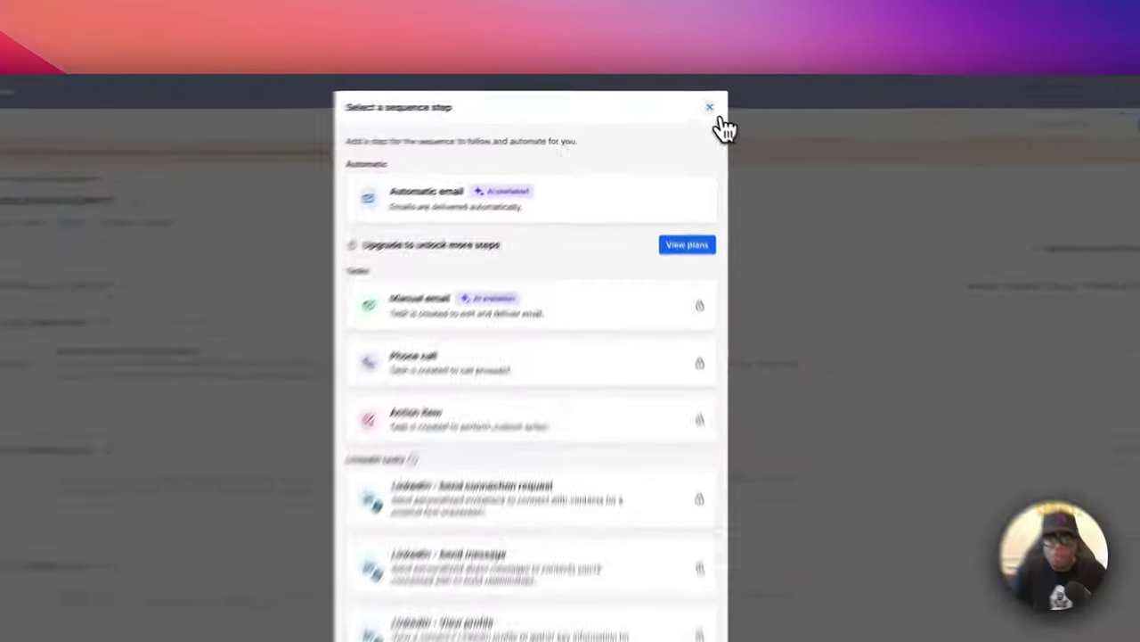
pyautogui.click(710, 108)
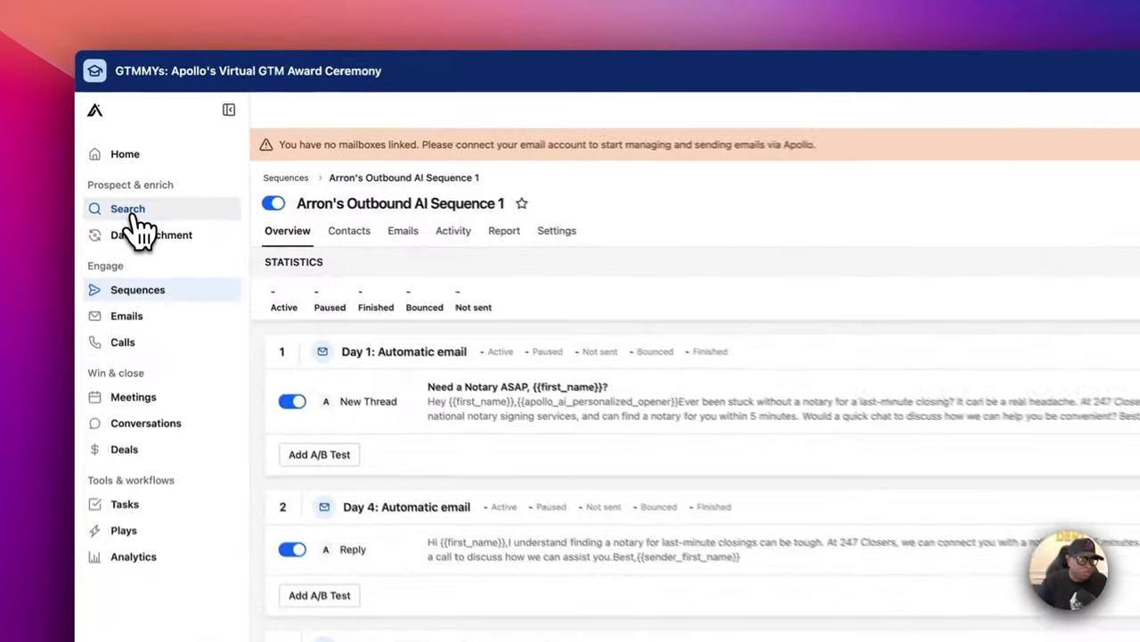
# Go to the people search and enter "Title officers" as the search term
pyautogui.click(107, 157)
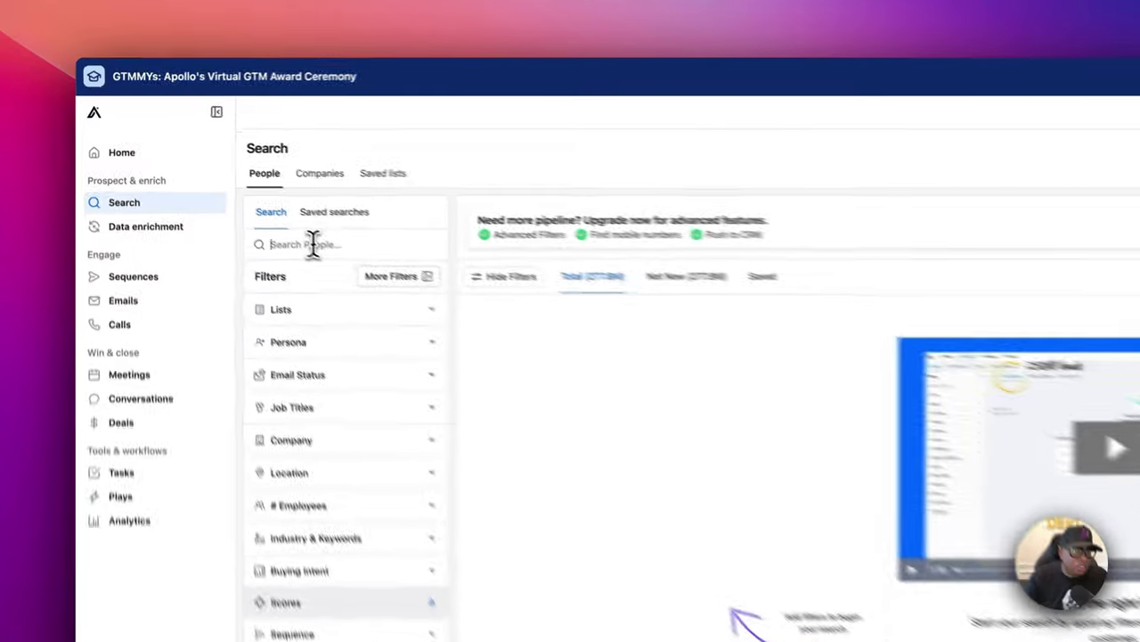
pyautogui.click(214, 182)
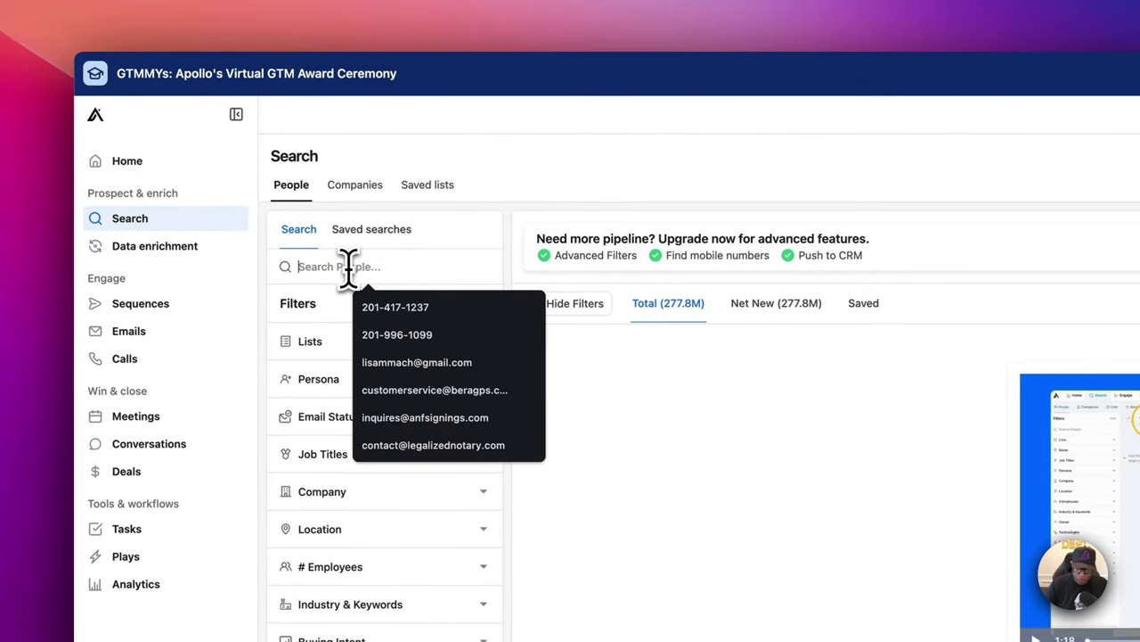
pyautogui.write('Title o')
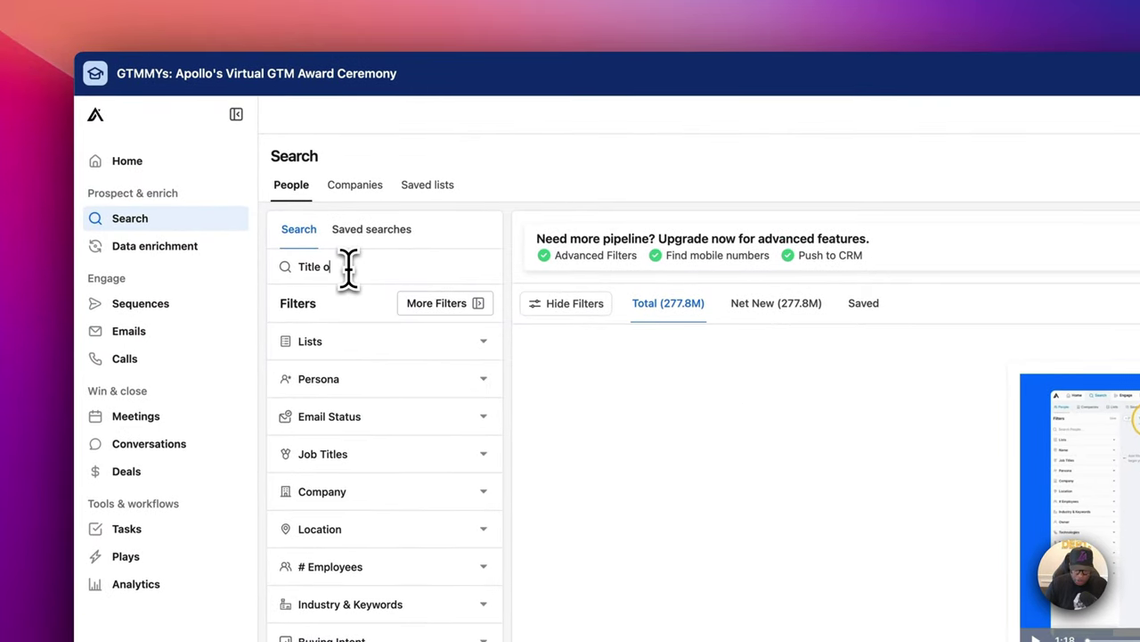
pyautogui.write('fficers')
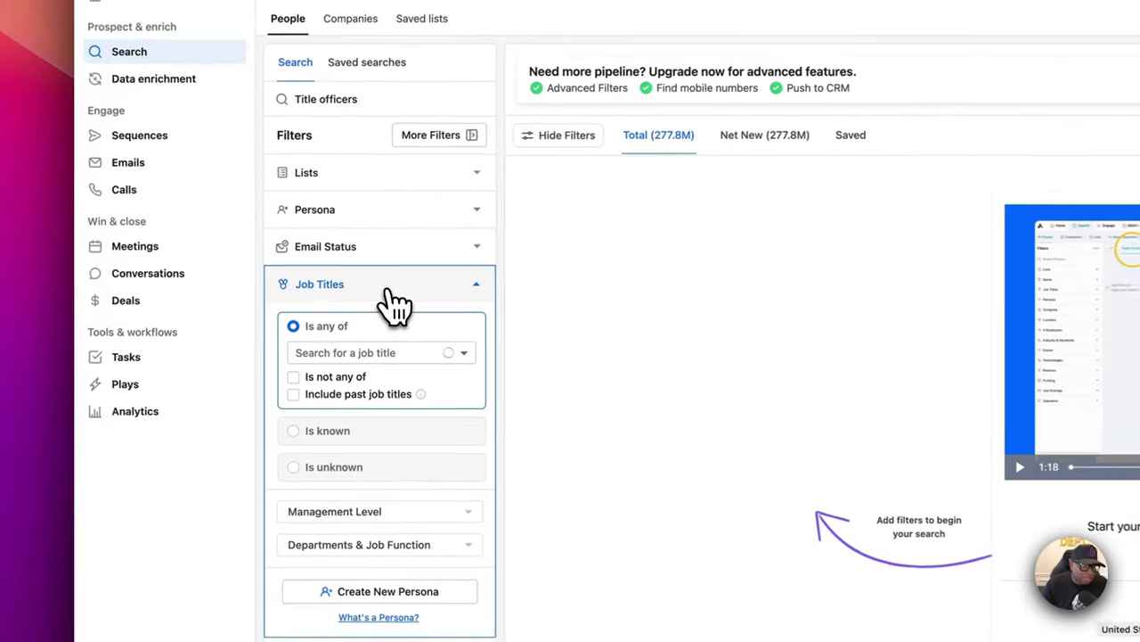
# Filter the people search by the job title "title officers"
pyautogui.click(367, 353)
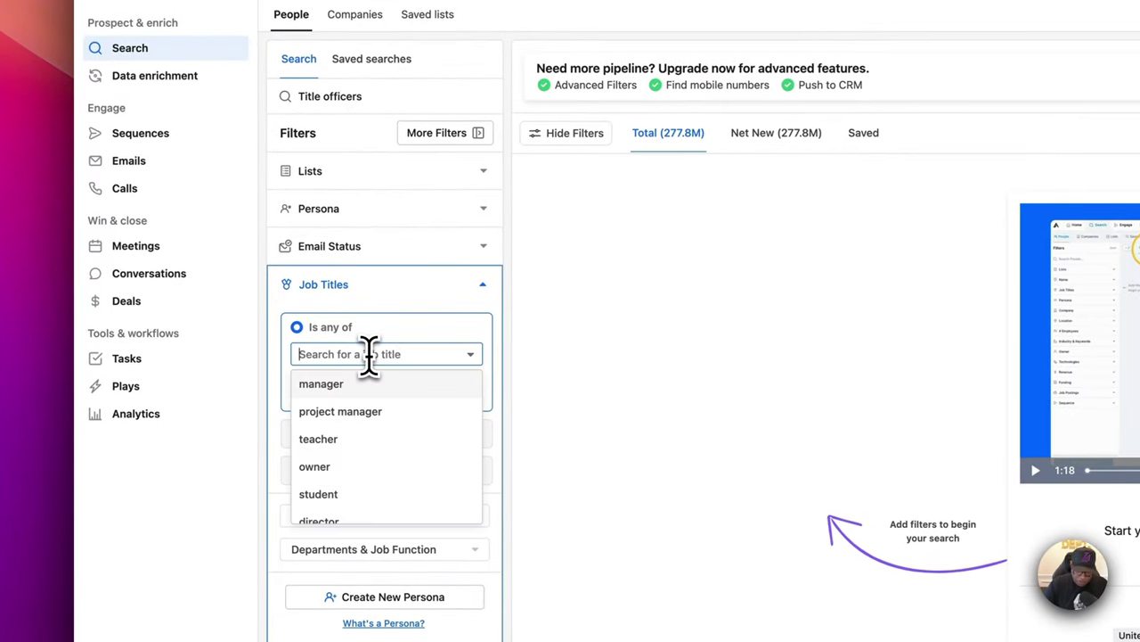
pyautogui.write('title office')
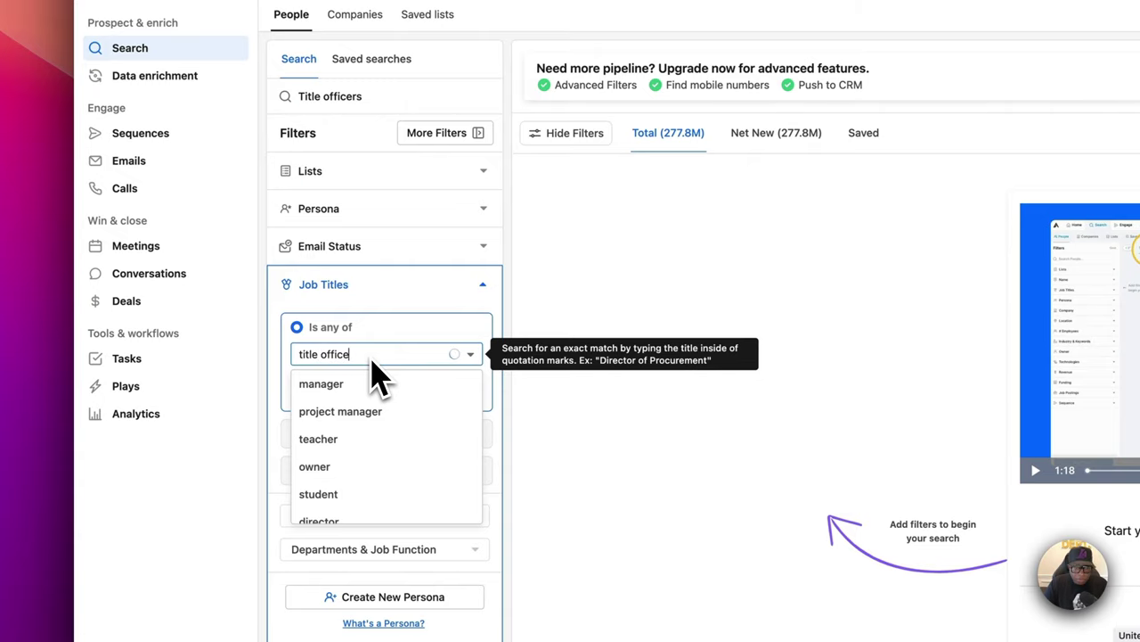
pyautogui.write('rs')
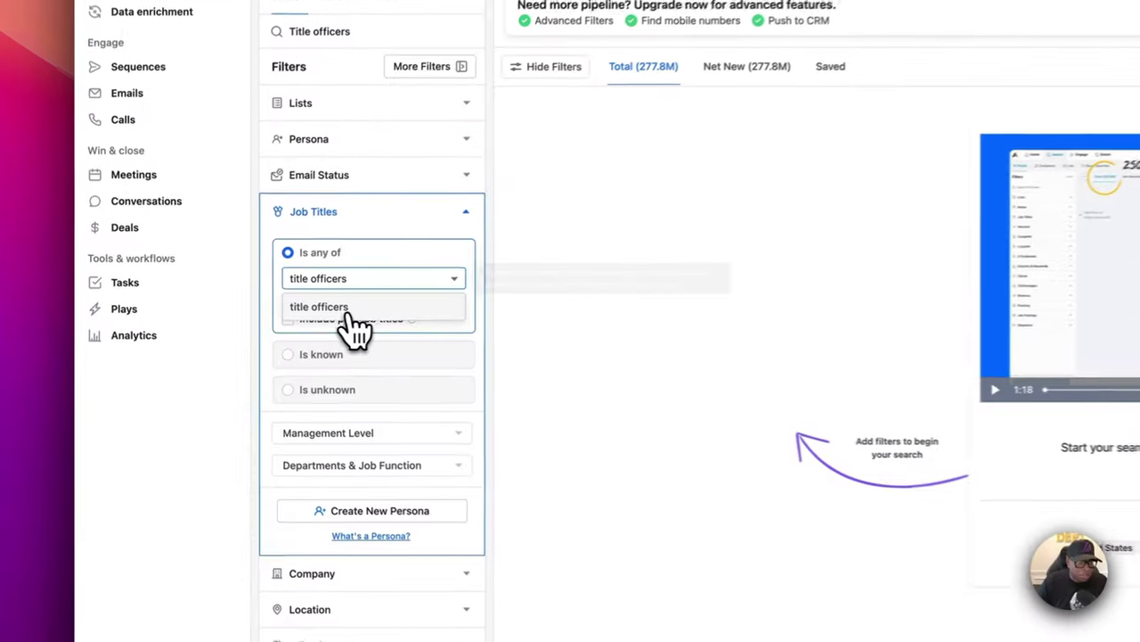
pyautogui.click(346, 312)
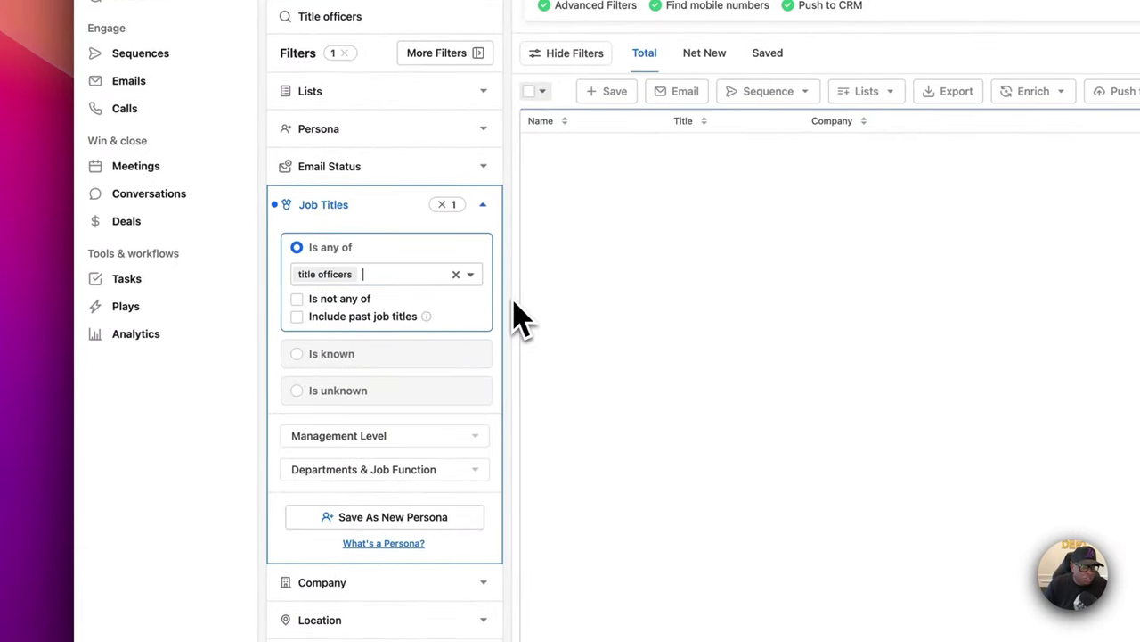
# Filter the people search by the contact location Florida, US
pyautogui.scroll(-5, 437, 401)
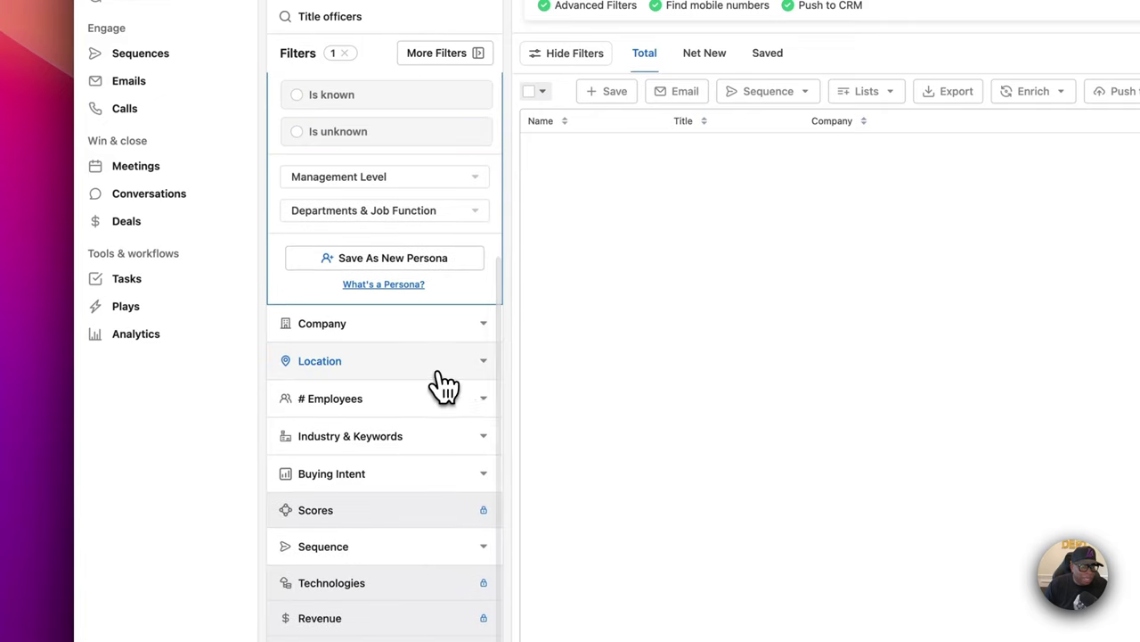
pyautogui.click(443, 372)
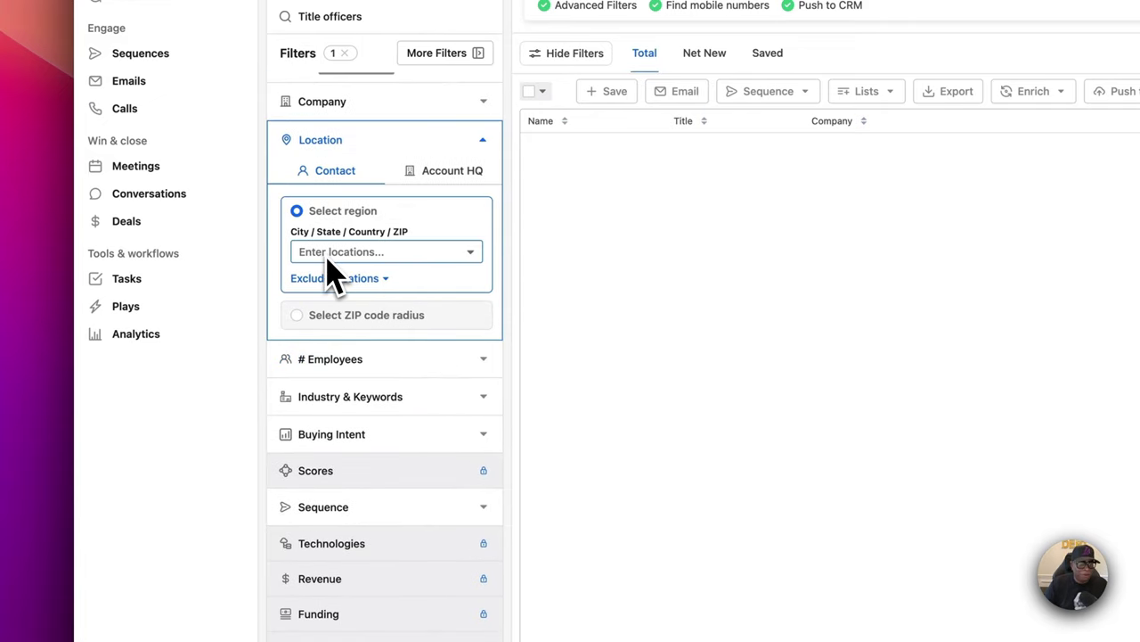
pyautogui.click(325, 252)
pyautogui.write('florida')
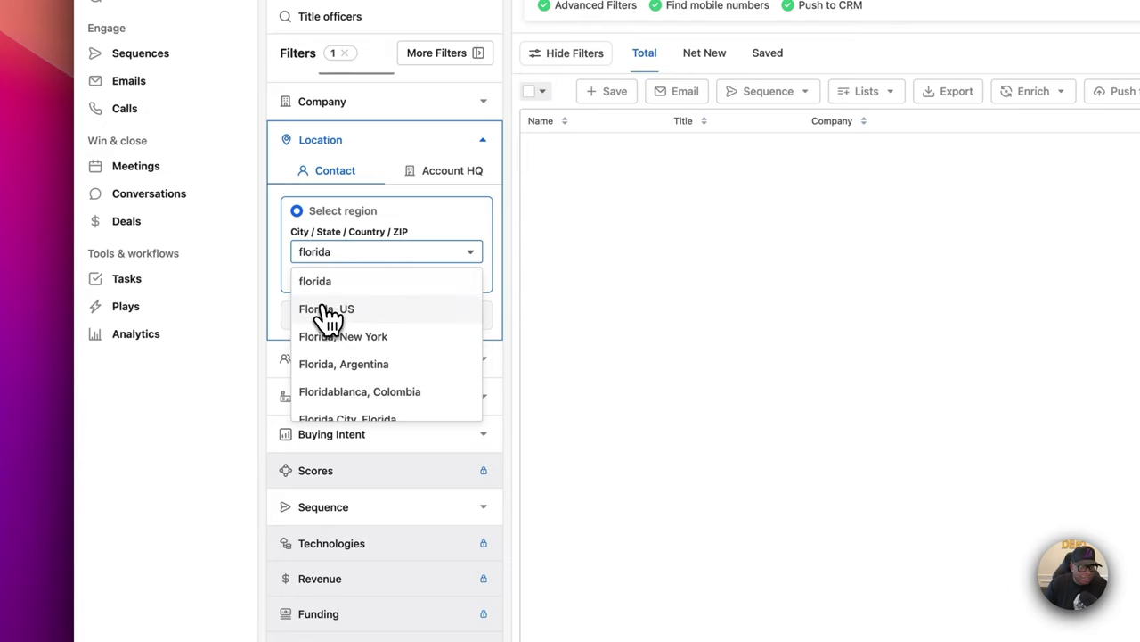
pyautogui.click(354, 312)
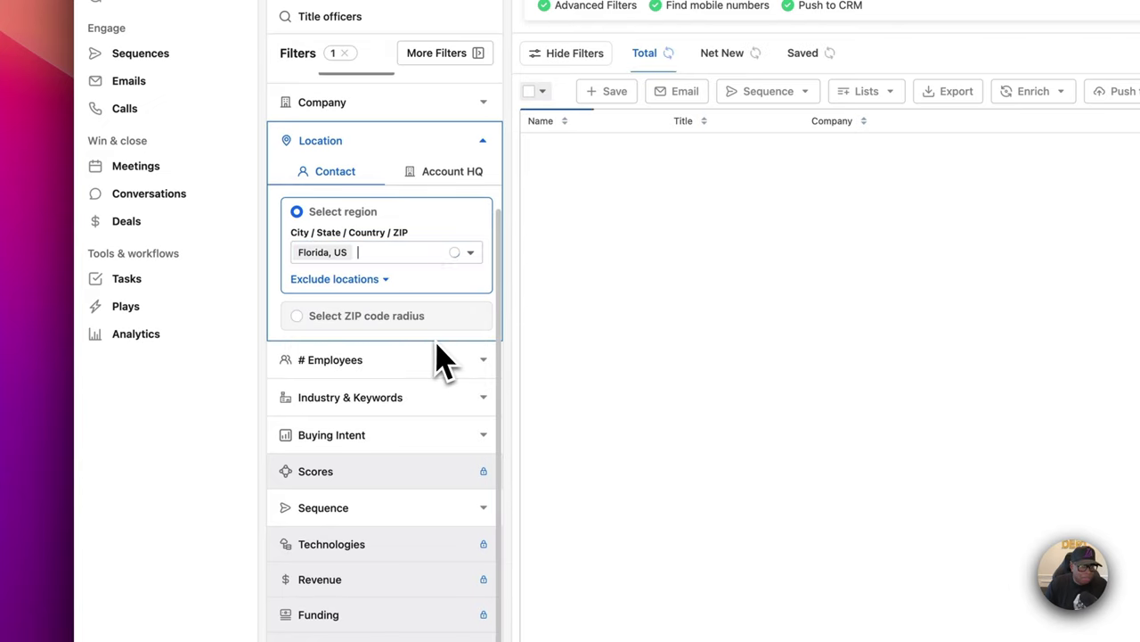
# Replace the Florida contact location filter with Miami, Florida
pyautogui.click(389, 257)
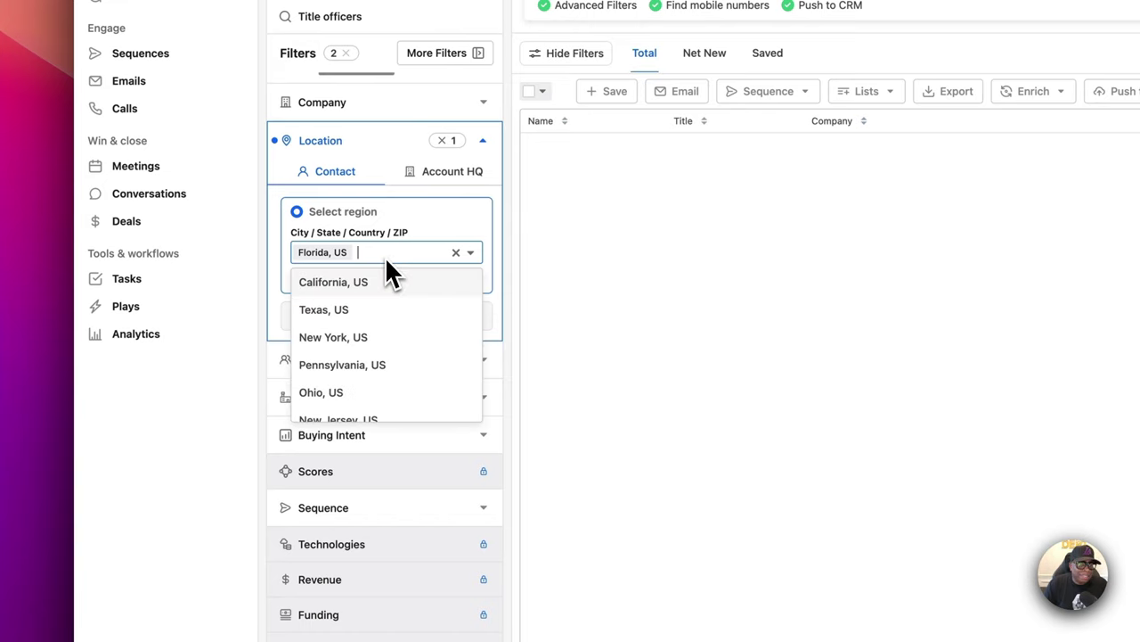
pyautogui.press('BackSpace')
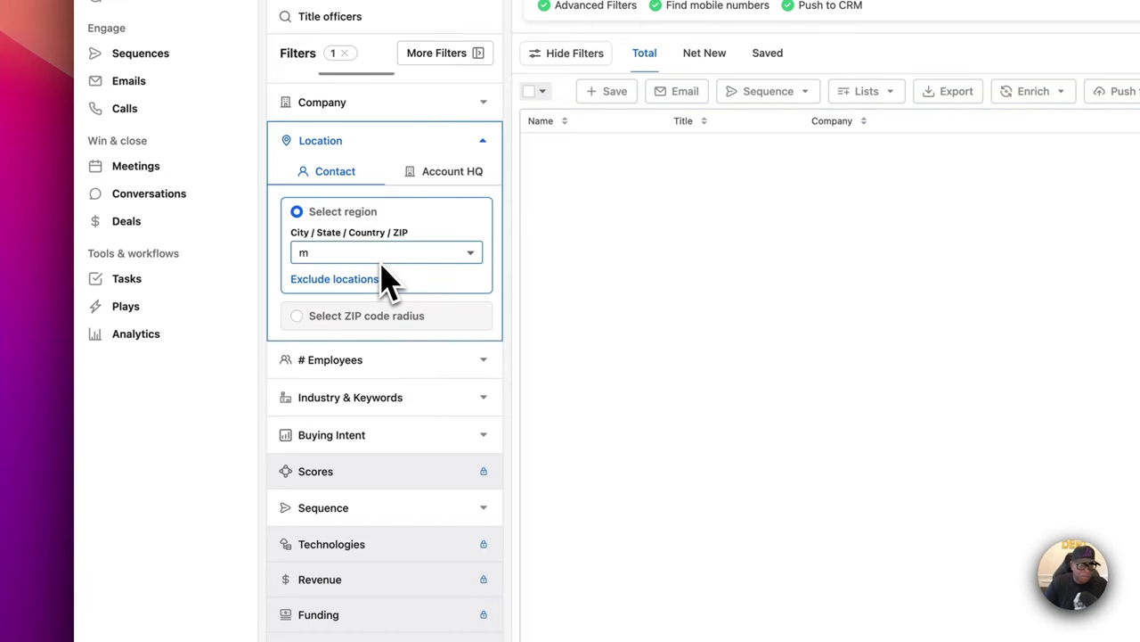
pyautogui.press('BackSpace')
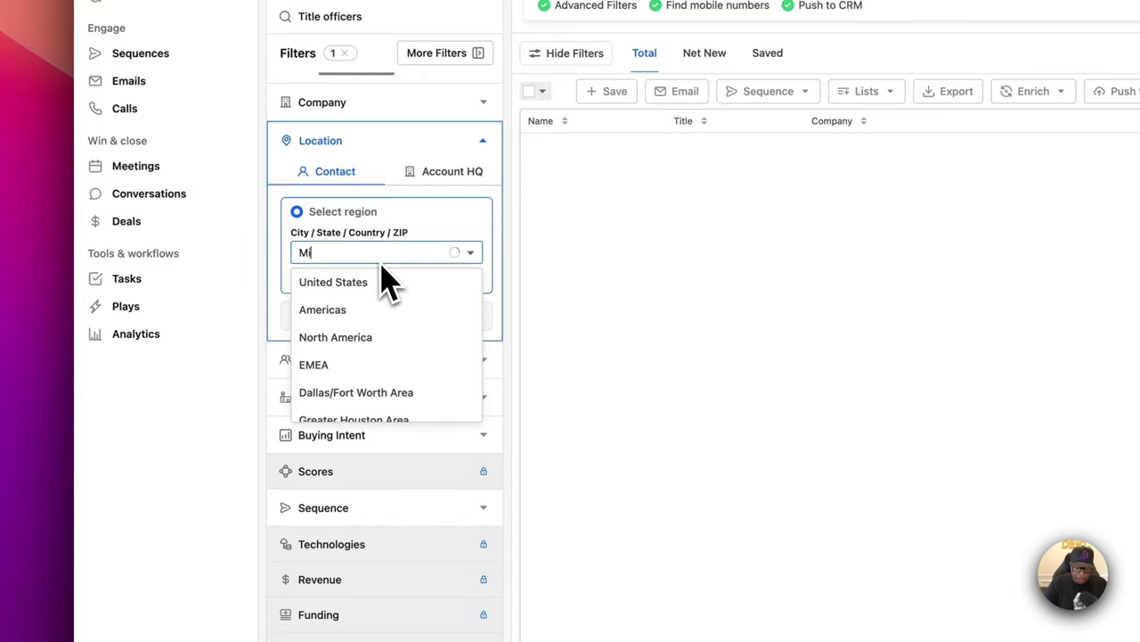
pyautogui.write('Miami')
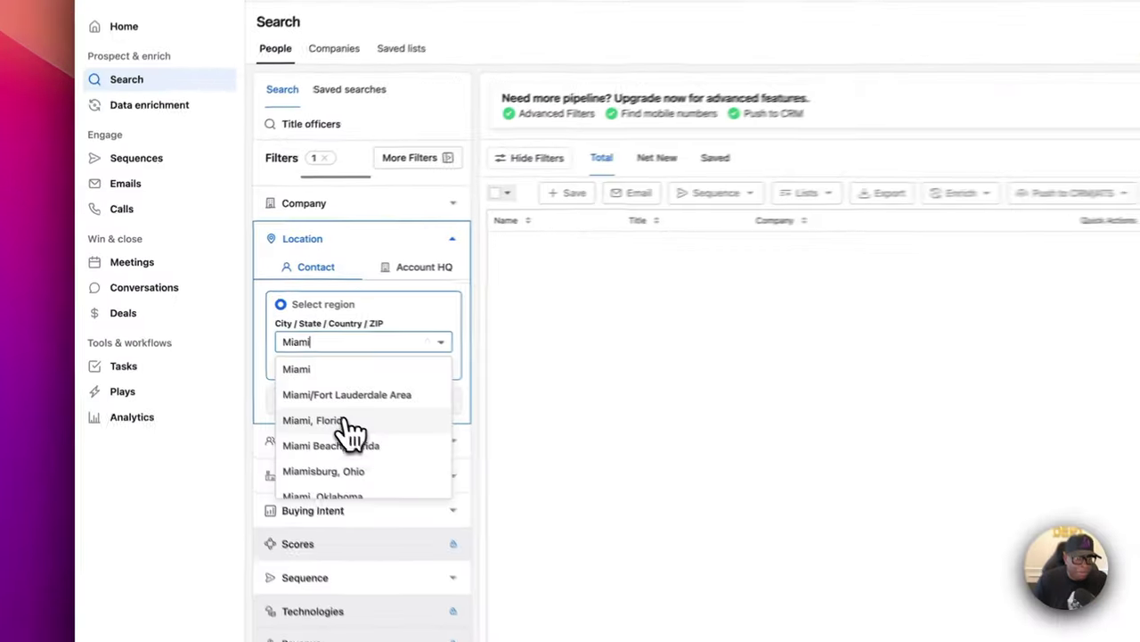
pyautogui.click(228, 342)
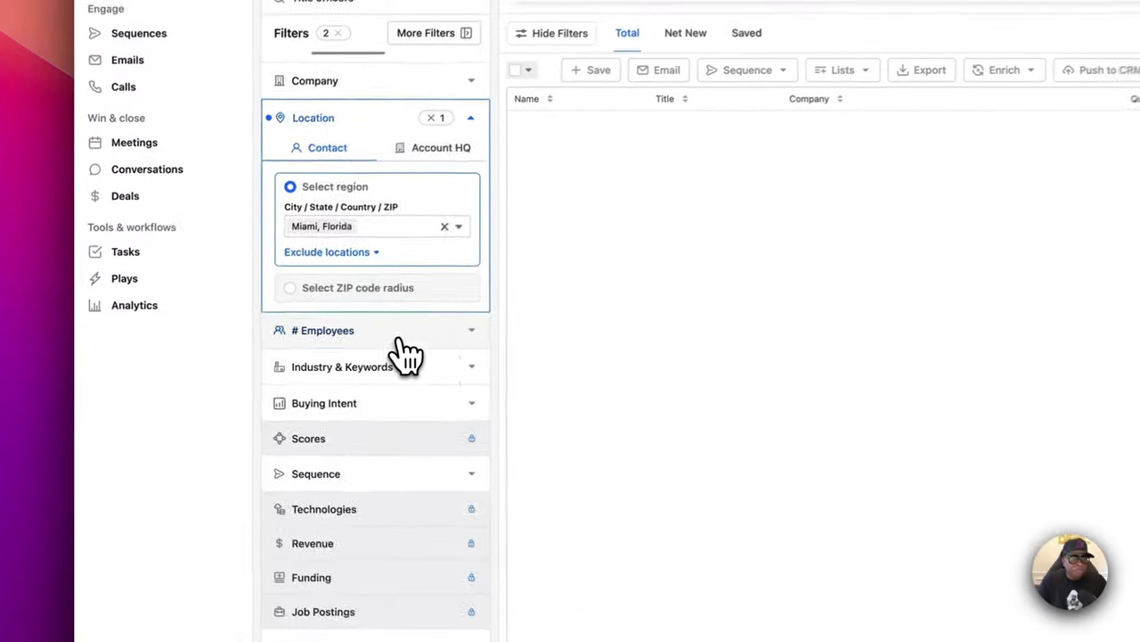
# Filter the people search by company sizes of 1-10, 11-20 and 21-50 employees
pyautogui.click(251, 355)
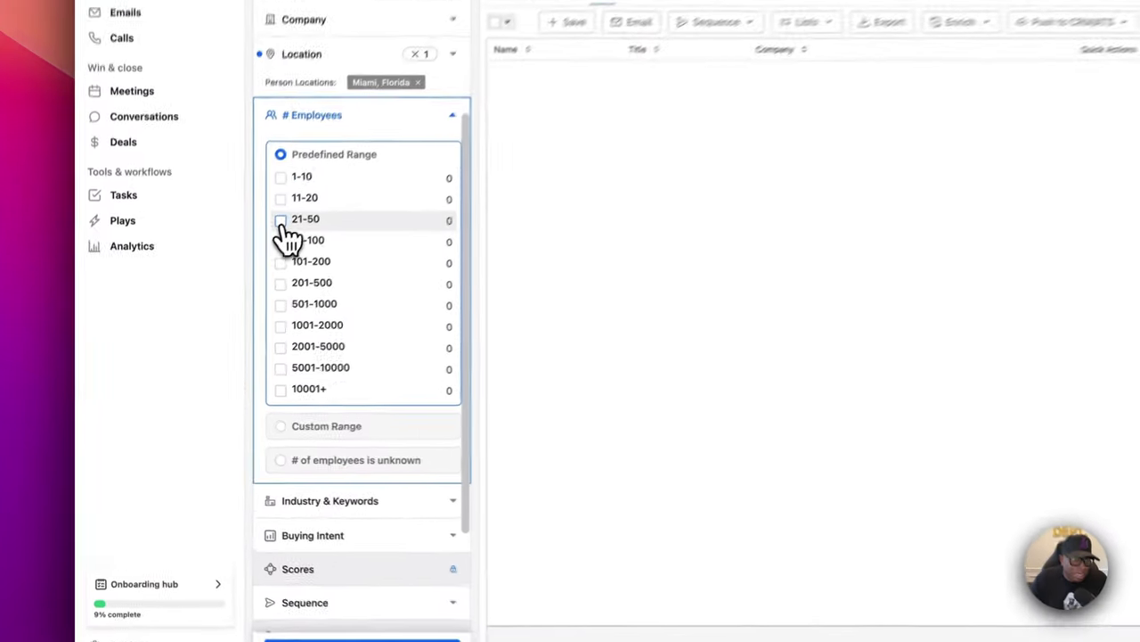
pyautogui.click(192, 327)
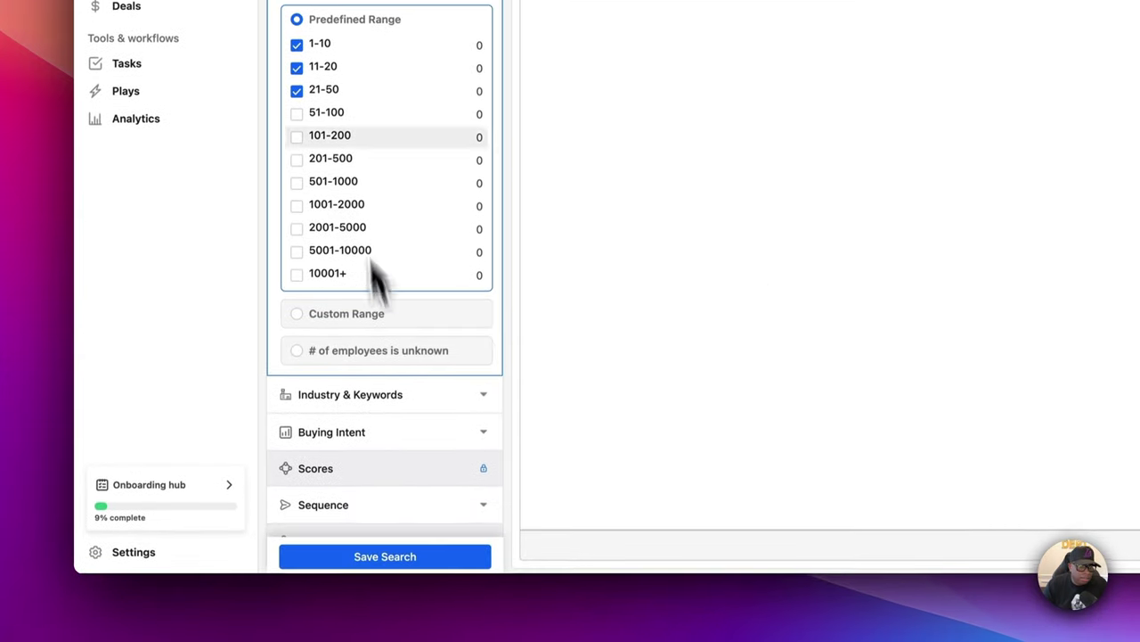
pyautogui.click(357, 556)
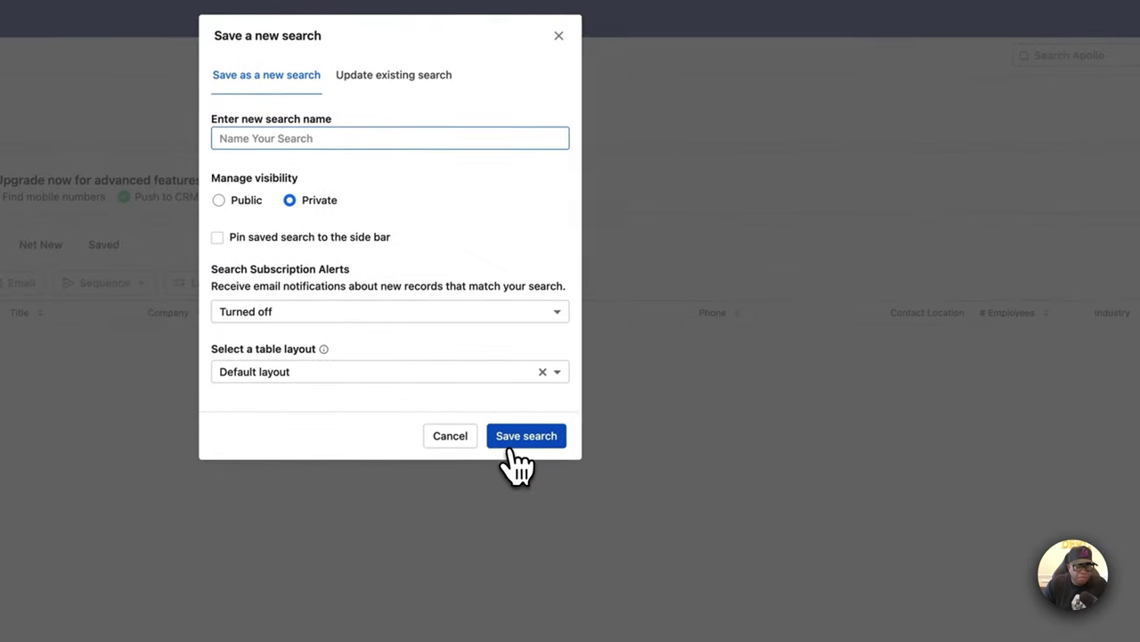
pyautogui.click(452, 437)
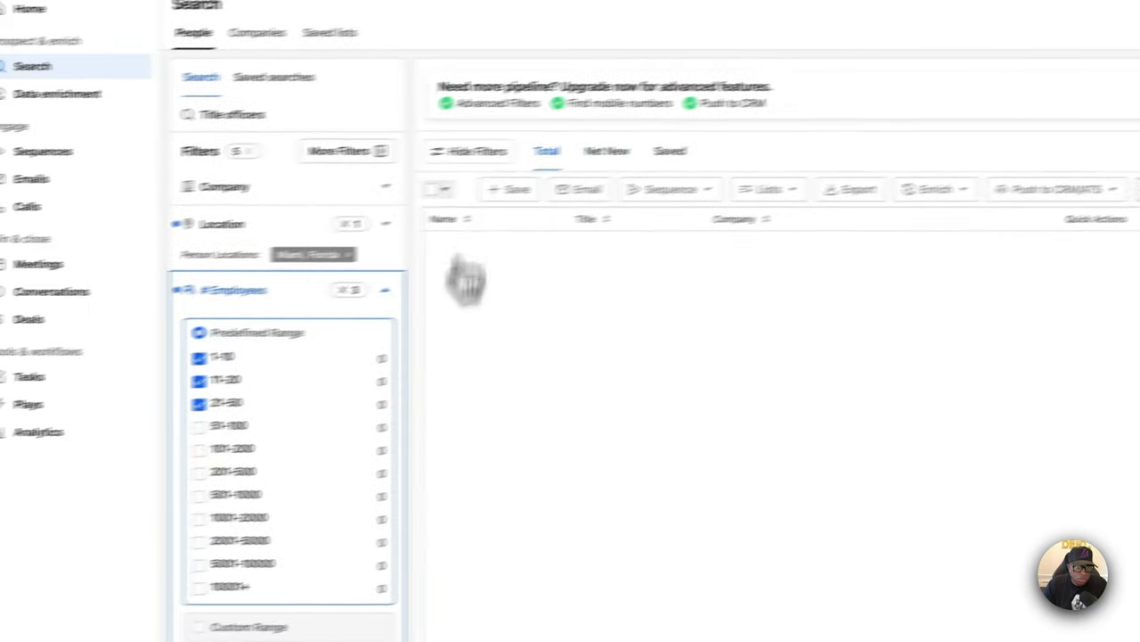
# Remove the "title officers" job title filter from the people search
pyautogui.click(384, 290)
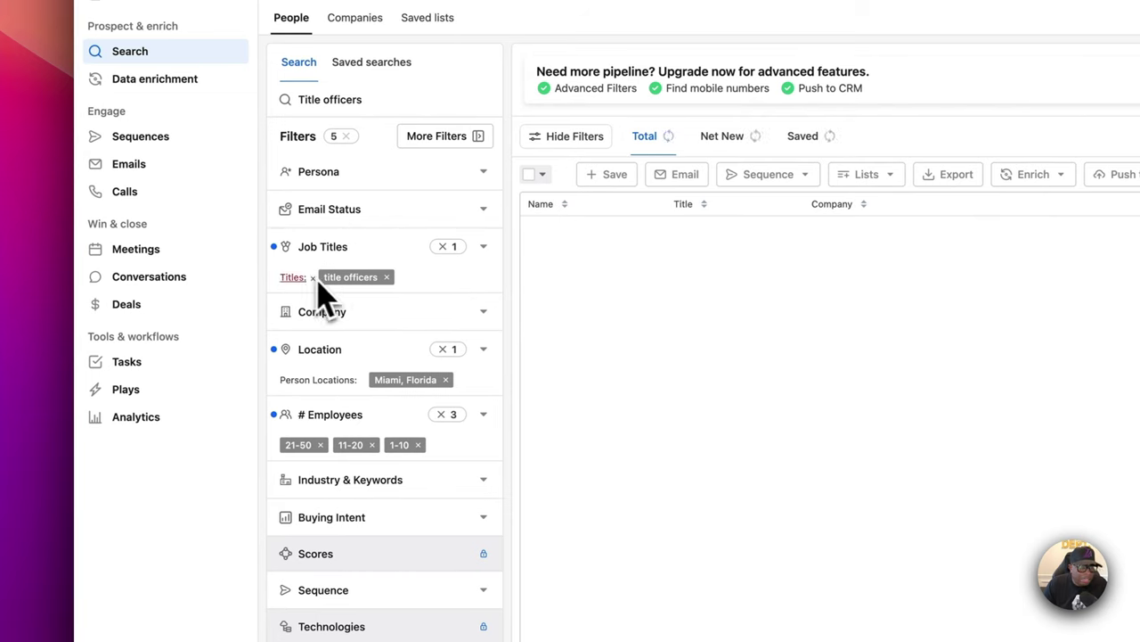
pyautogui.click(314, 278)
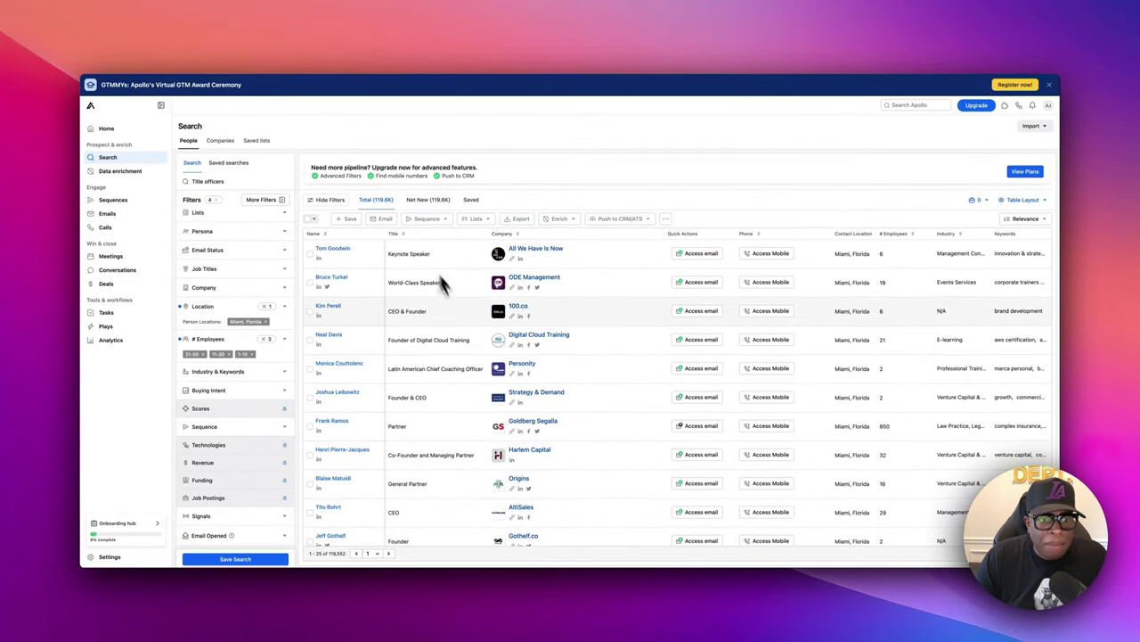
# Look through the people results, checking the job titles, companies and email access options
pyautogui.scroll(-1, 462, 346)
pyautogui.scroll(-5, 463, 343)
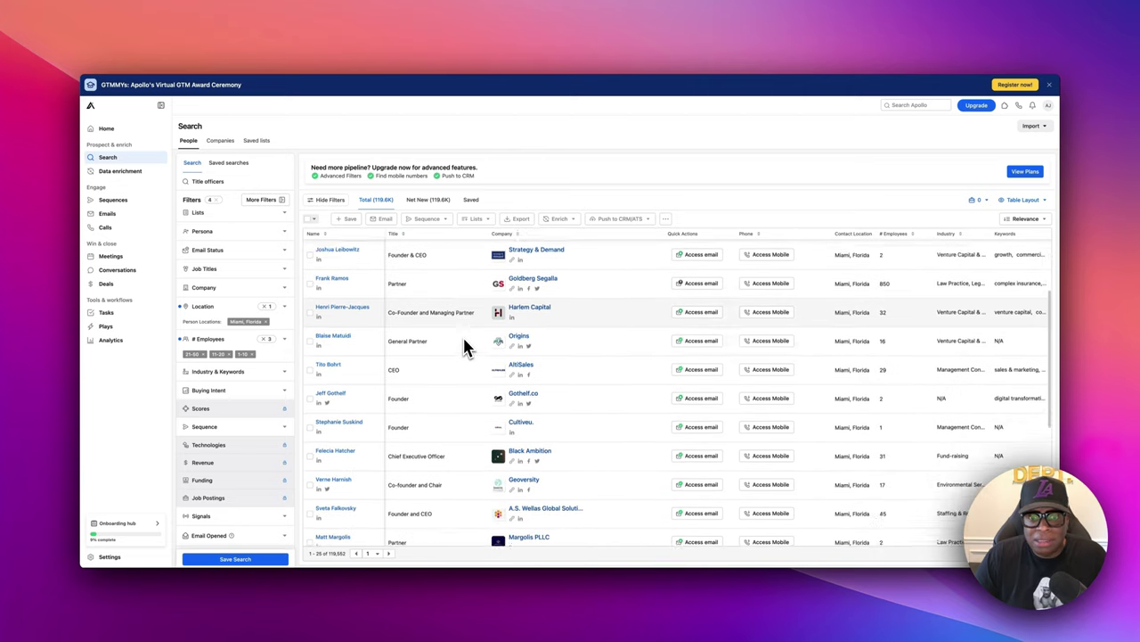
pyautogui.scroll(-7, 464, 343)
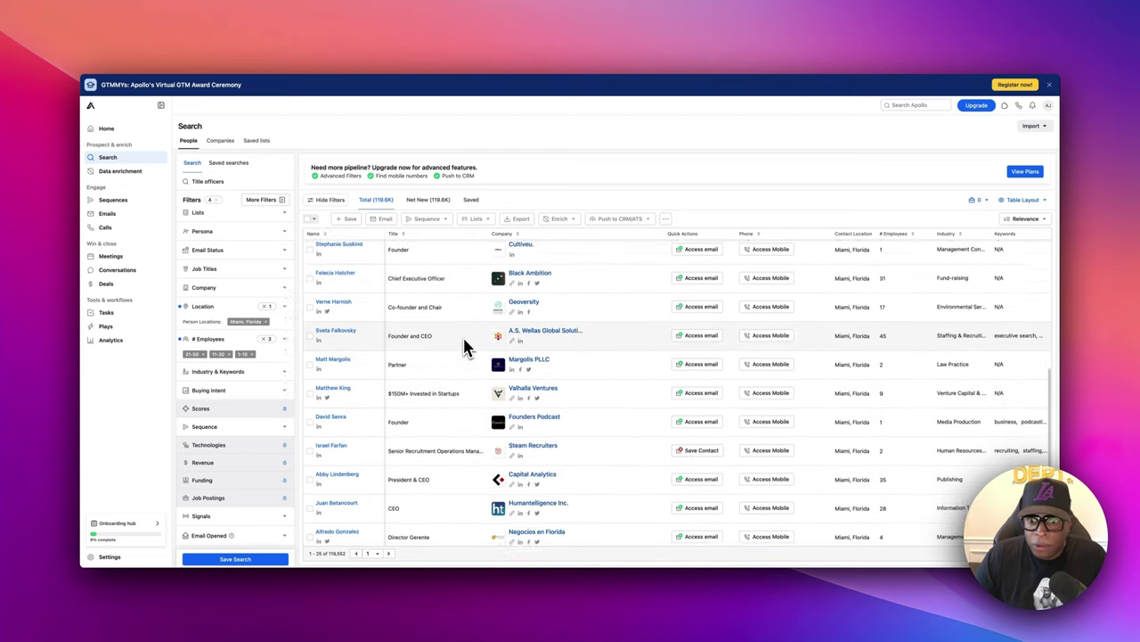
pyautogui.scroll(10, 463, 346)
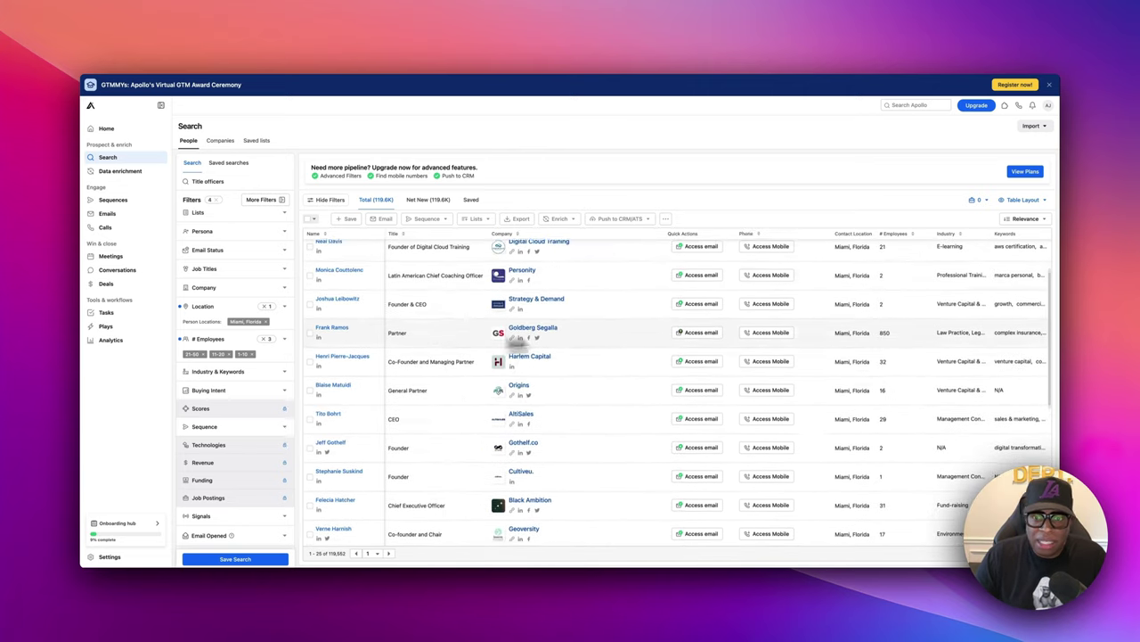
pyautogui.scroll(-1, 709, 267)
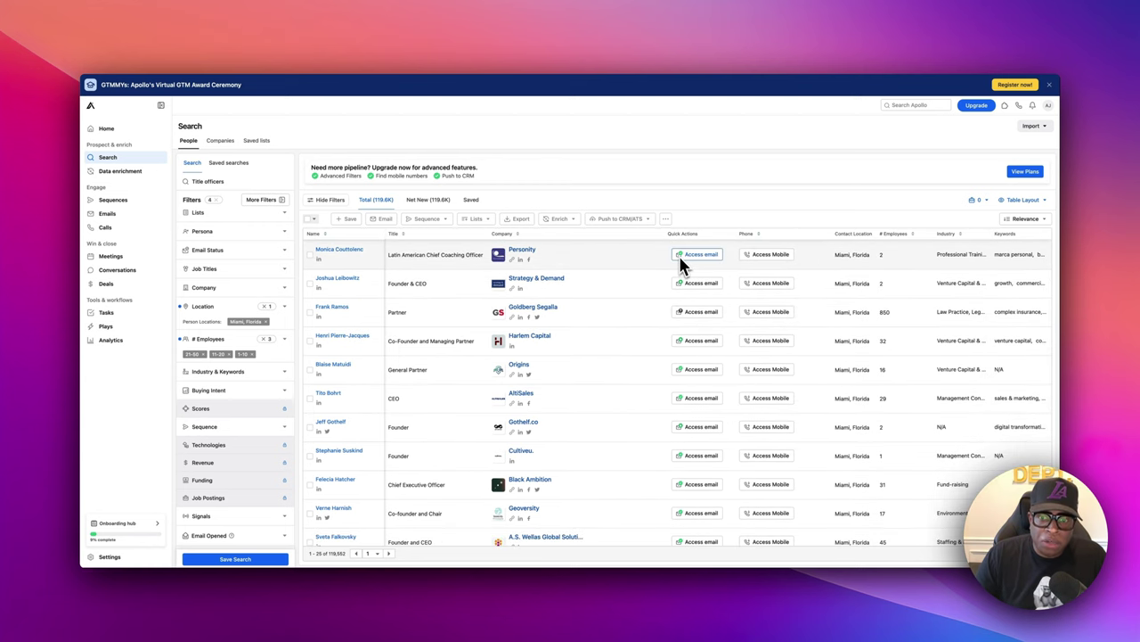
pyautogui.scroll(4, 683, 272)
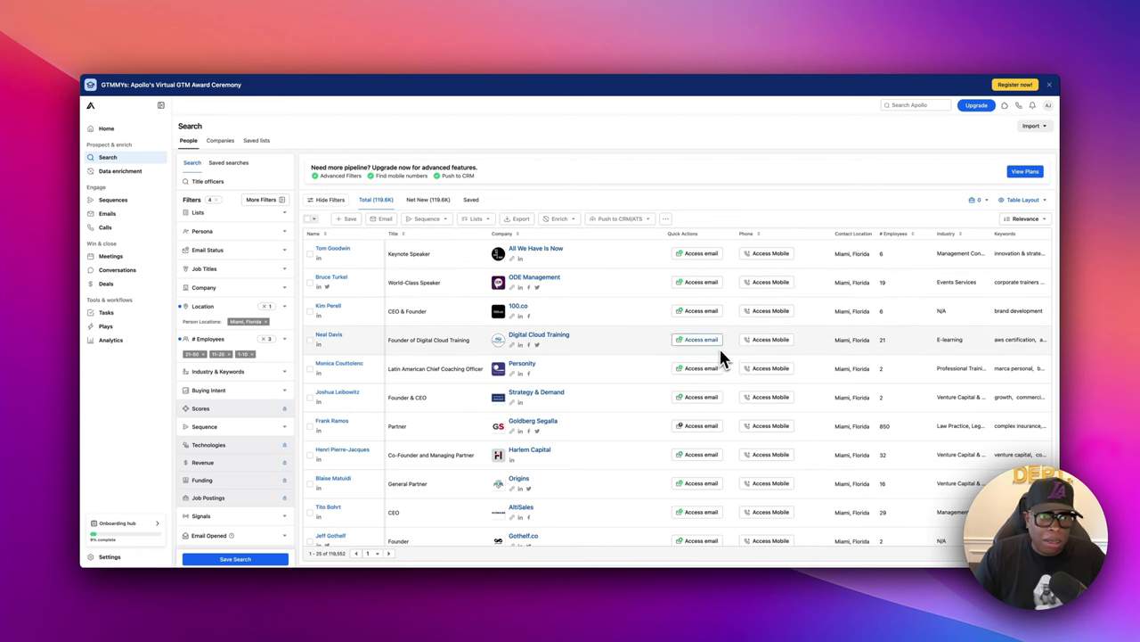
pyautogui.scroll(-2, 694, 328)
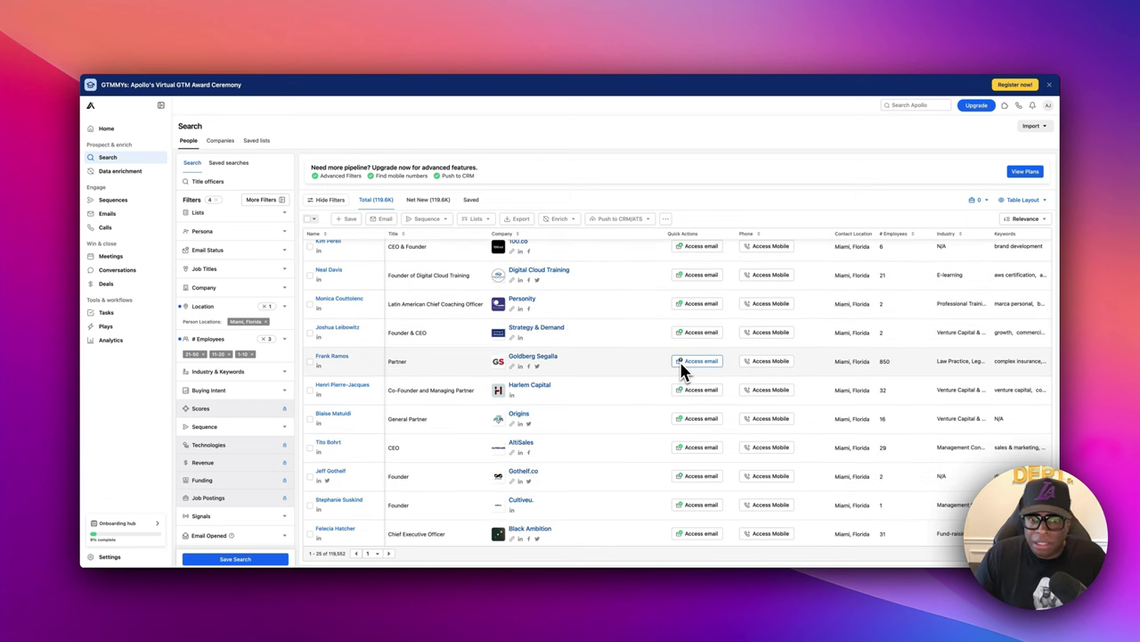
pyautogui.scroll(2, 654, 372)
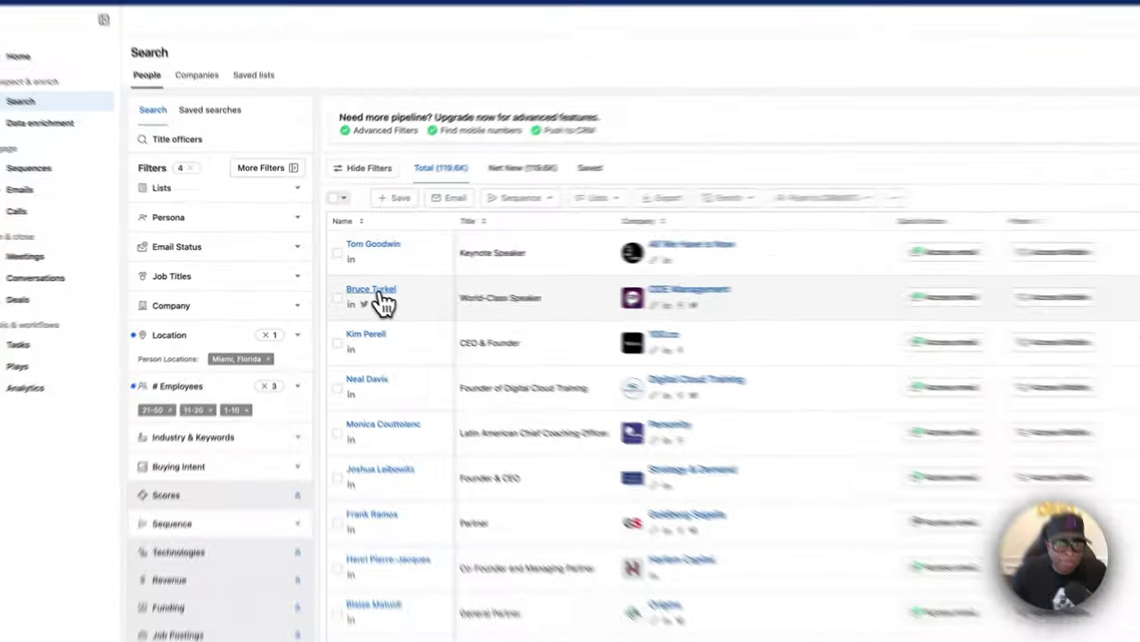
# Open the profile of the World-Class Speaker at ODE Management and review the activity, experience and education on their LinkedIn page
pyautogui.click(372, 290)
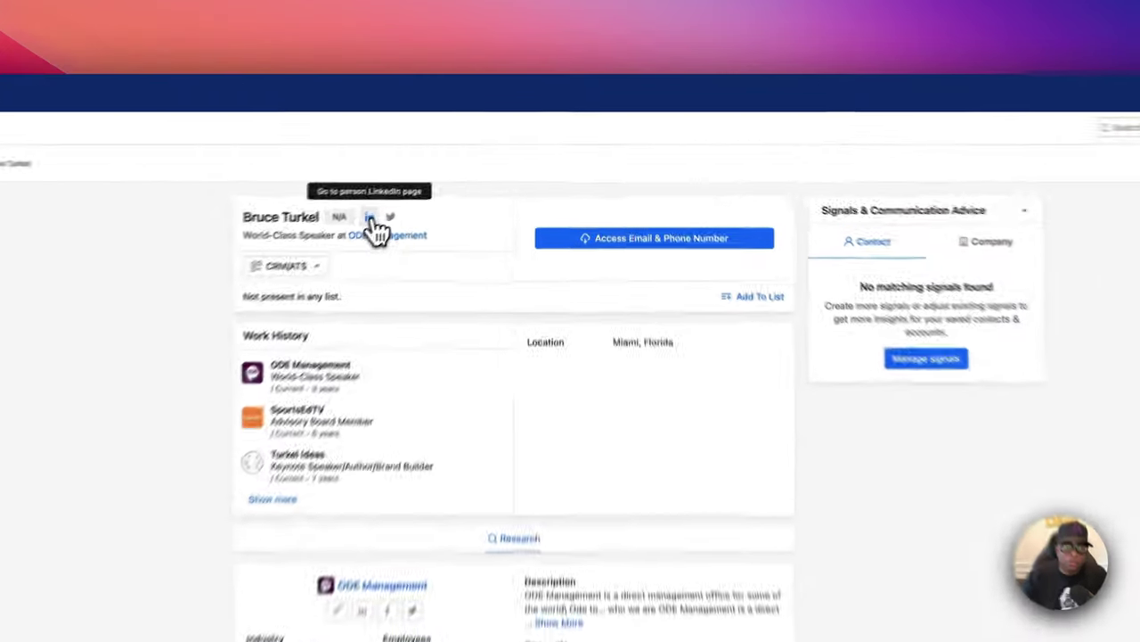
pyautogui.click(461, 166)
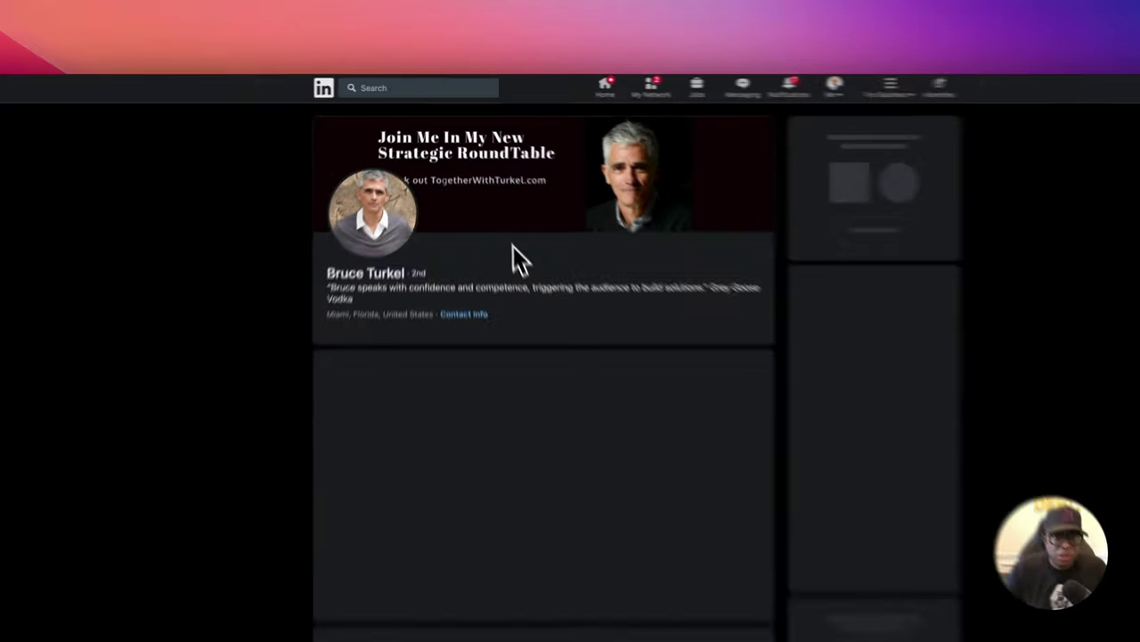
pyautogui.scroll(-2, 515, 254)
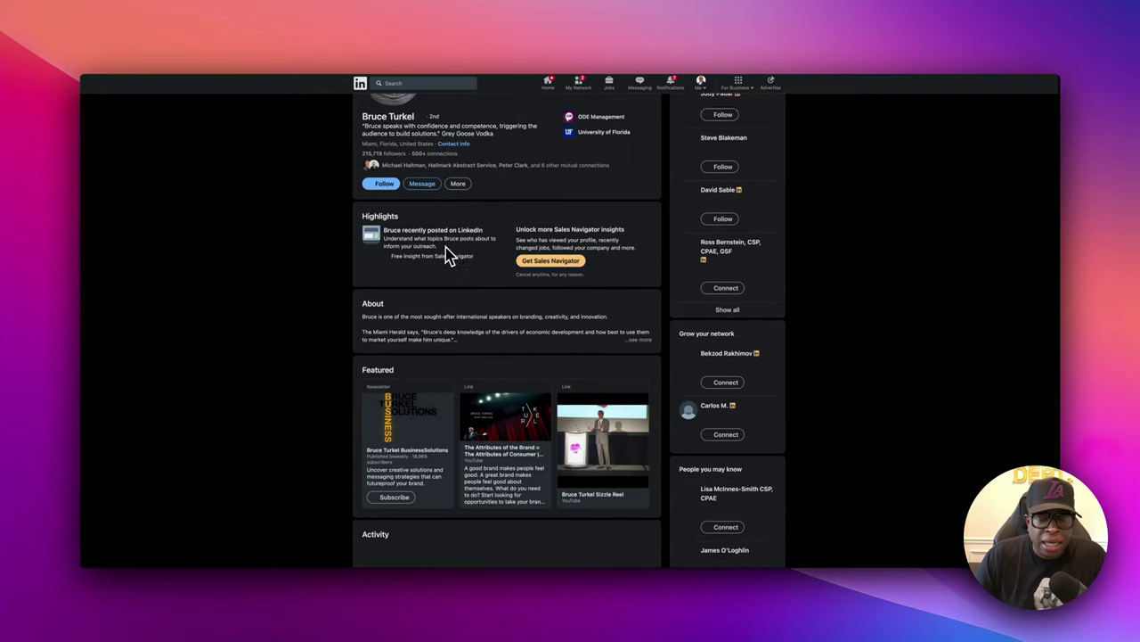
pyautogui.scroll(-6, 448, 255)
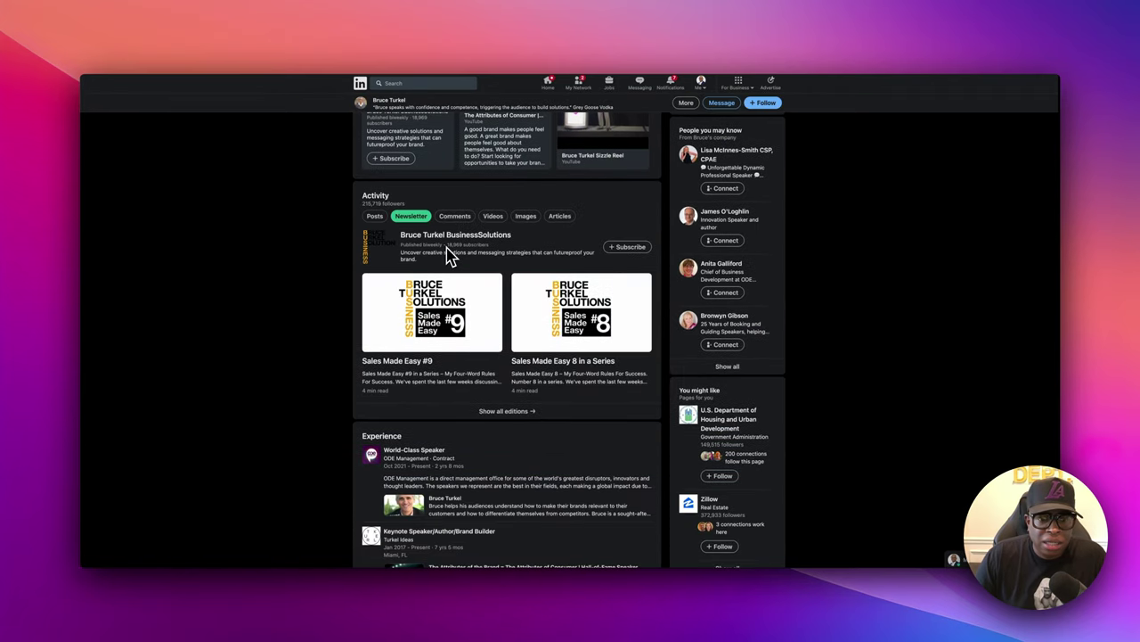
pyautogui.scroll(-1, 448, 256)
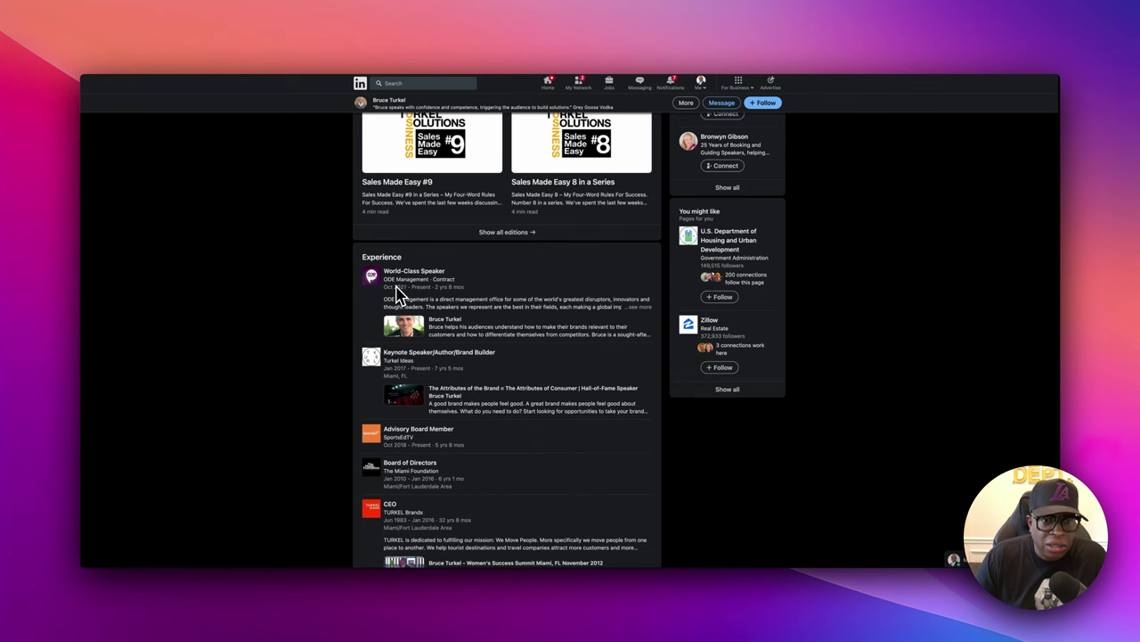
pyautogui.scroll(-5, 450, 294)
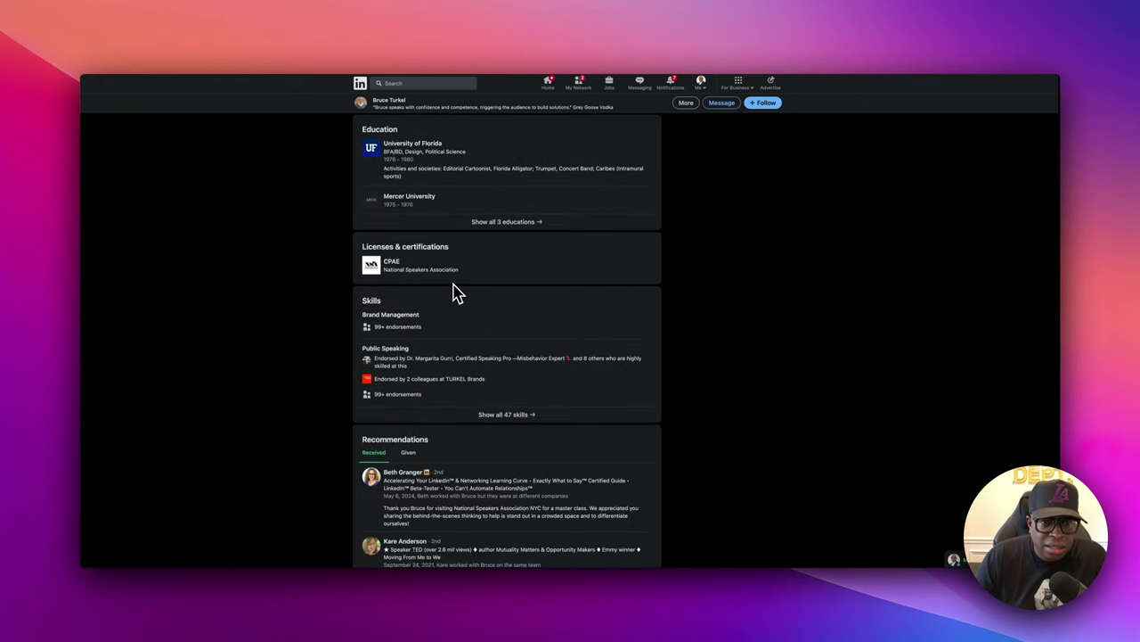
pyautogui.scroll(3, 454, 293)
pyautogui.scroll(4, 454, 293)
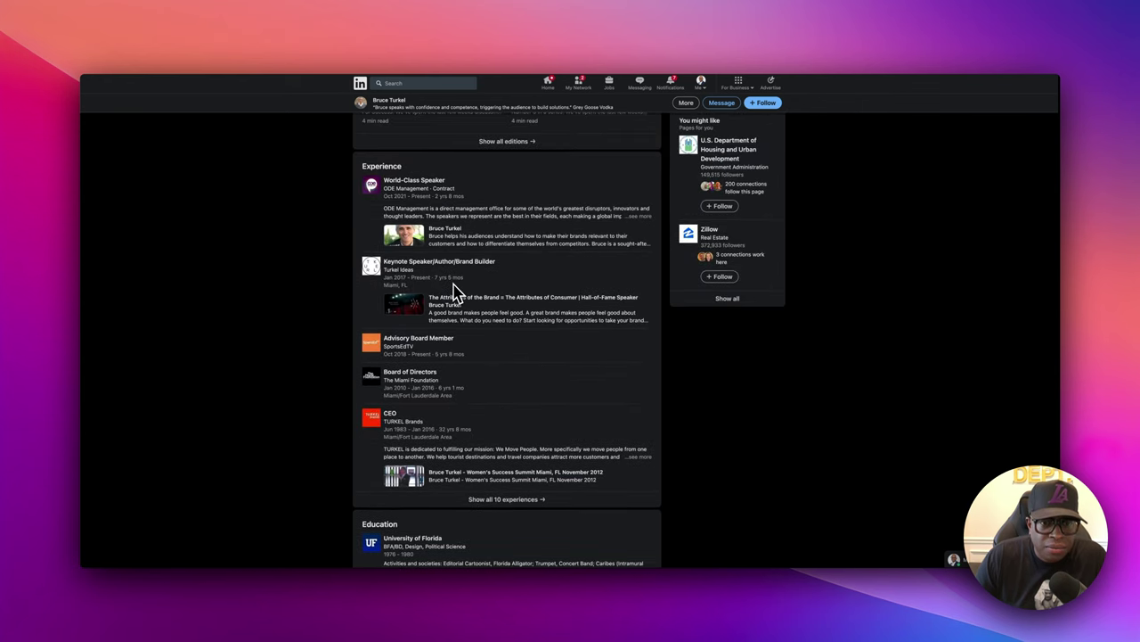
pyautogui.scroll(20, 455, 293)
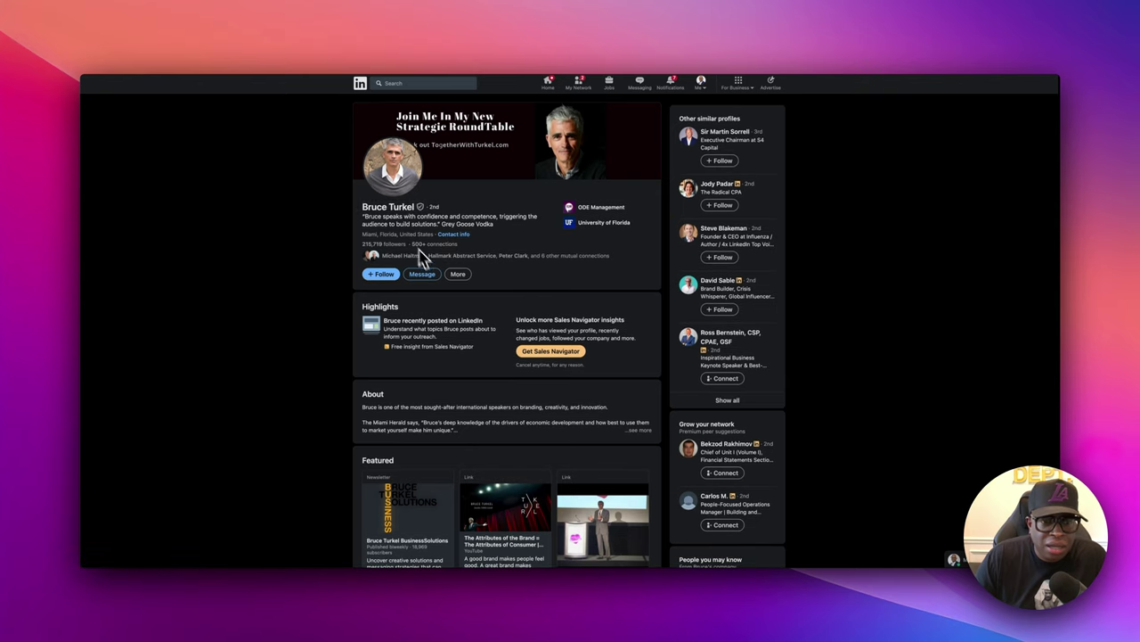
pyautogui.scroll(-20, 433, 275)
pyautogui.scroll(5, 433, 278)
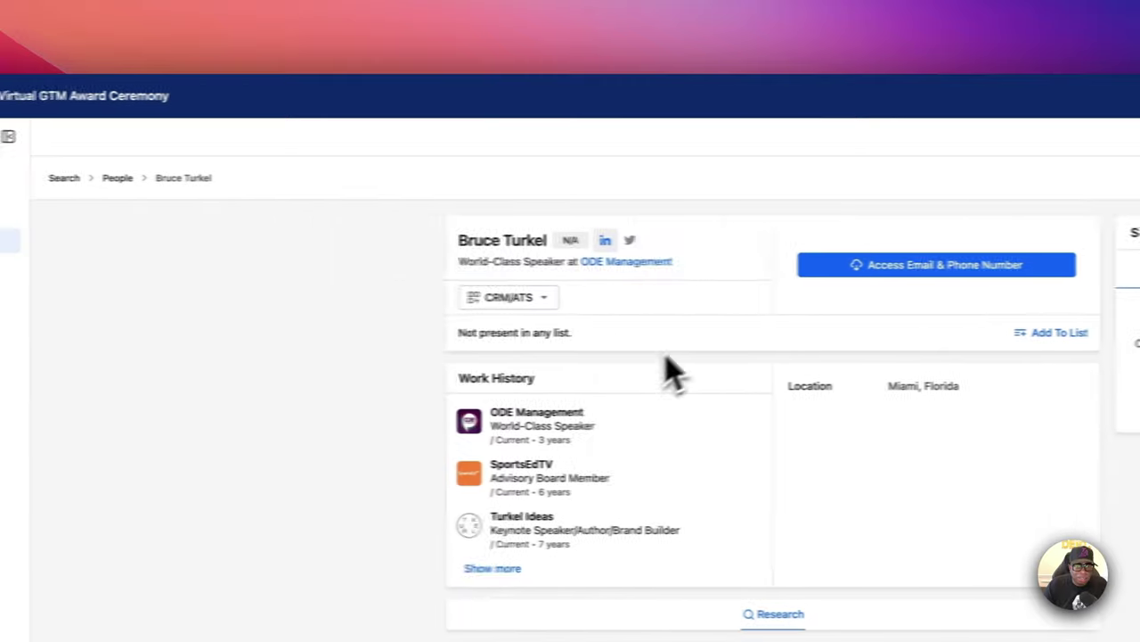
# Return to the people search results and check the listed job titles and companies for relevance
pyautogui.rightClick(273, 240)
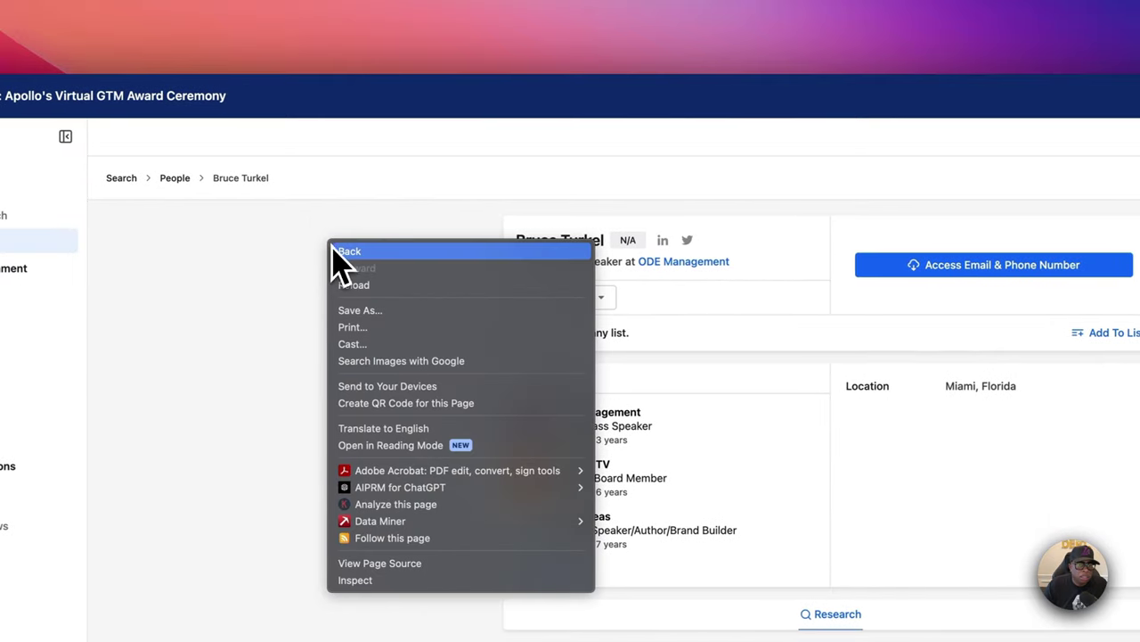
pyautogui.press('Escape')
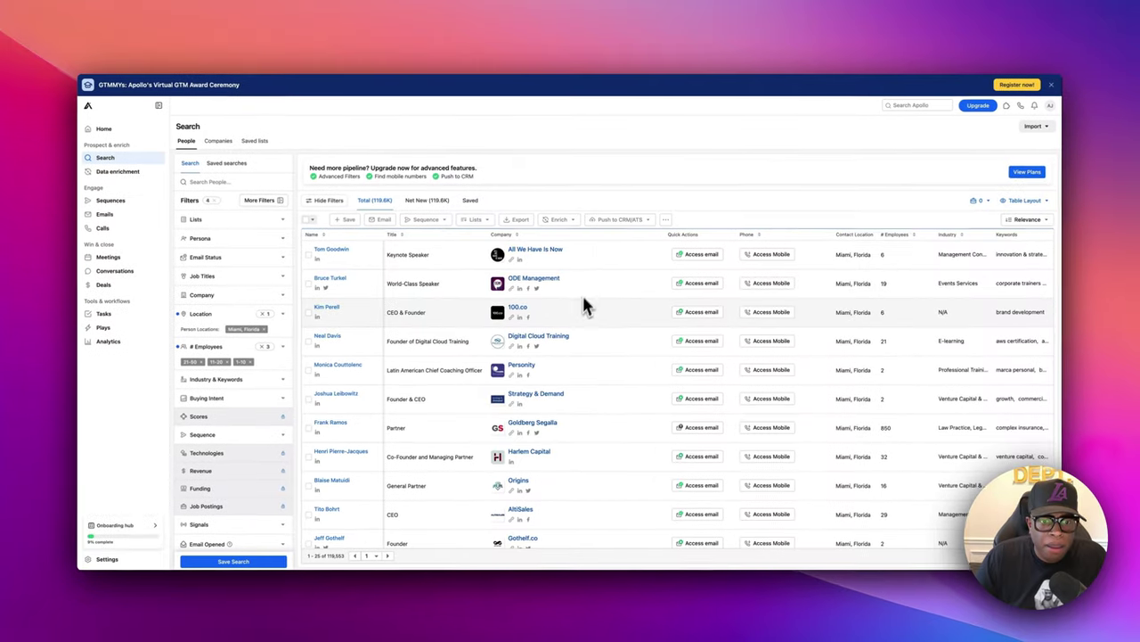
pyautogui.scroll(-1, 568, 388)
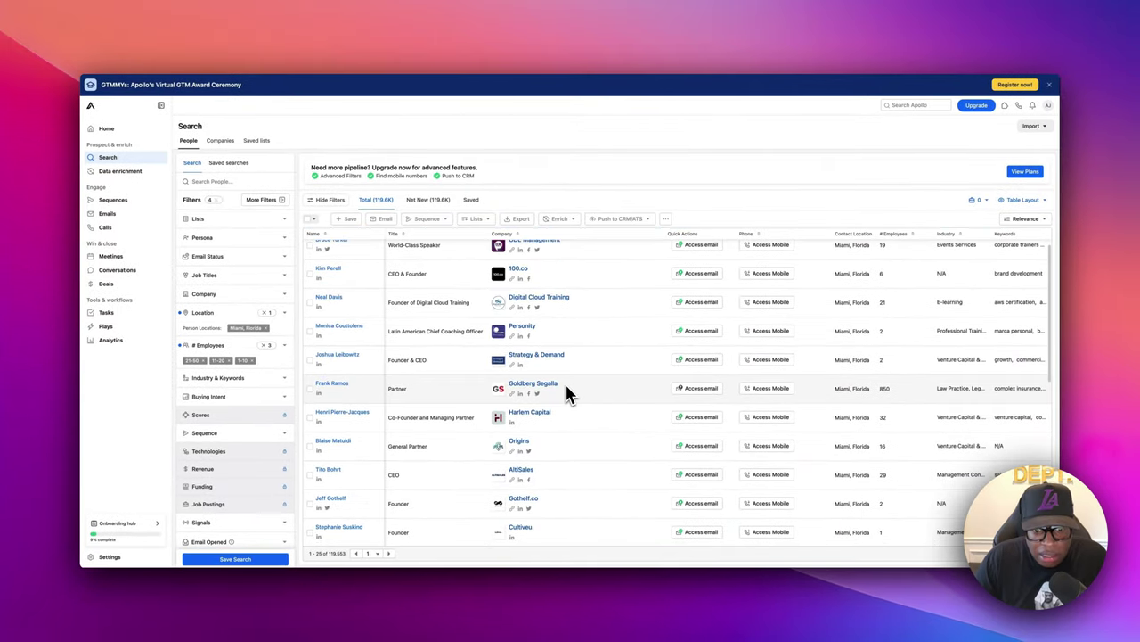
pyautogui.scroll(-4, 567, 390)
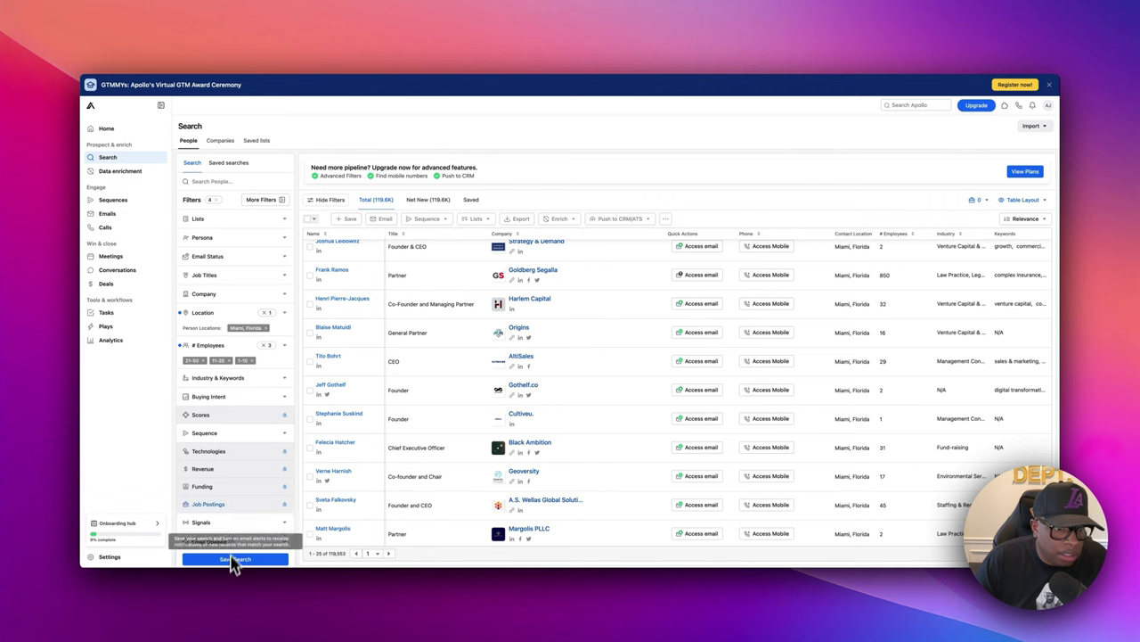
pyautogui.scroll(-1, 239, 466)
pyautogui.scroll(-5, 534, 377)
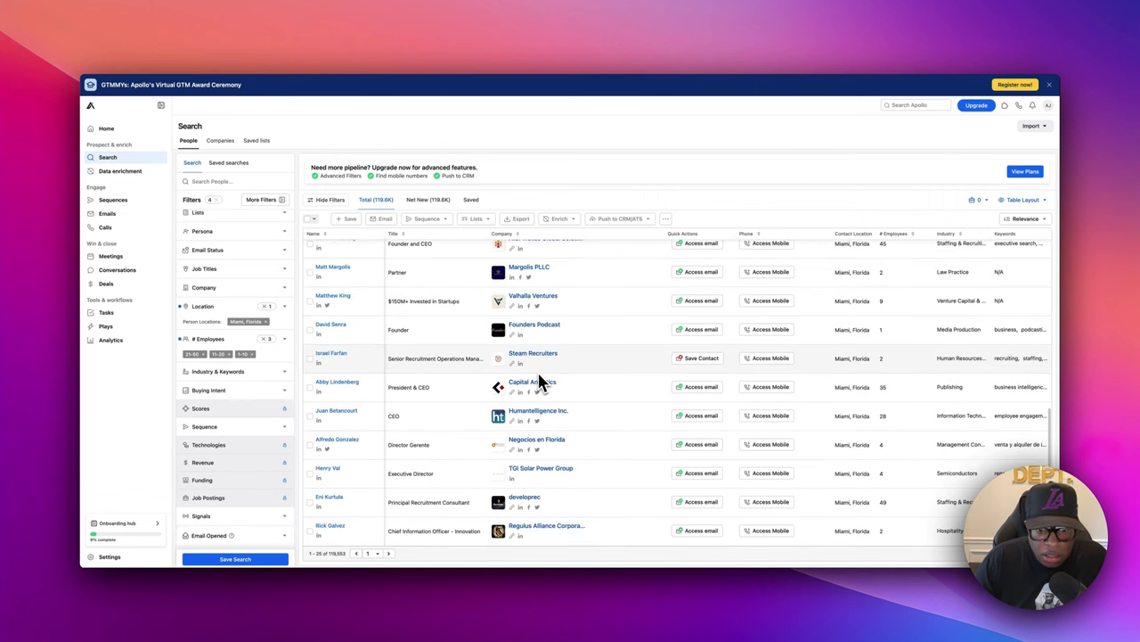
pyautogui.scroll(9, 540, 382)
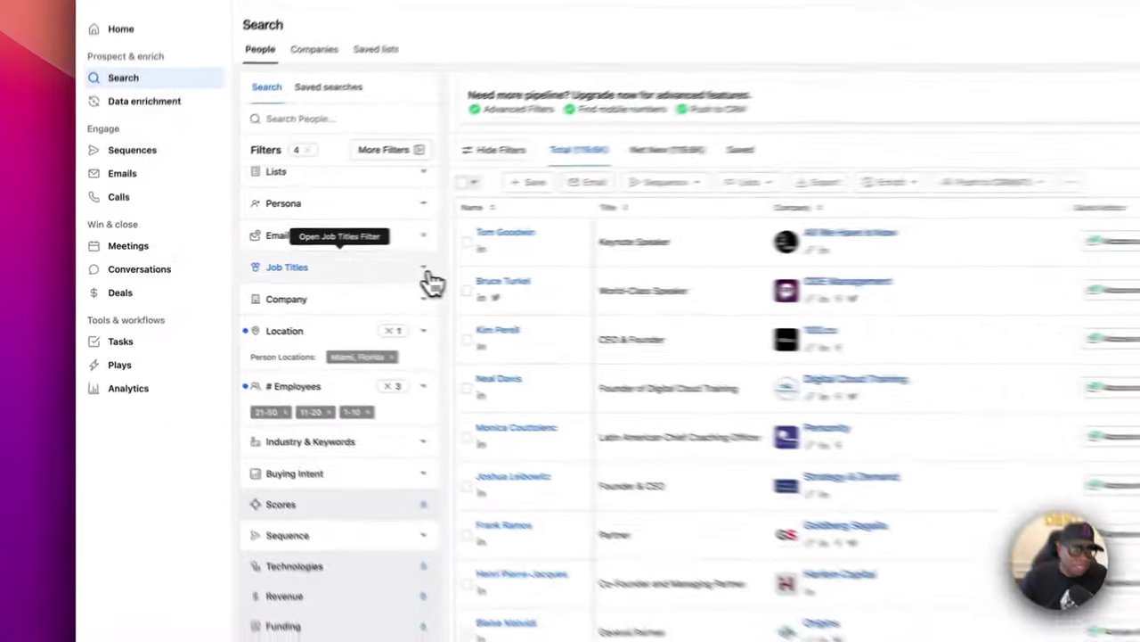
# Filter the people search by the job title "title officer"
pyautogui.click(281, 270)
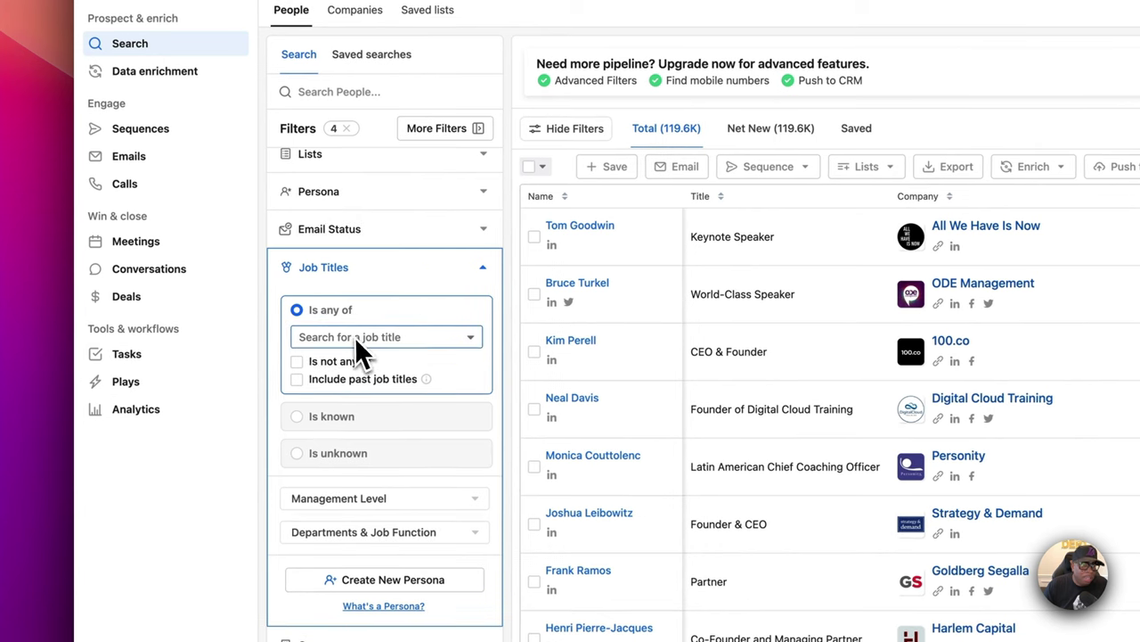
pyautogui.click(360, 339)
pyautogui.write('titl')
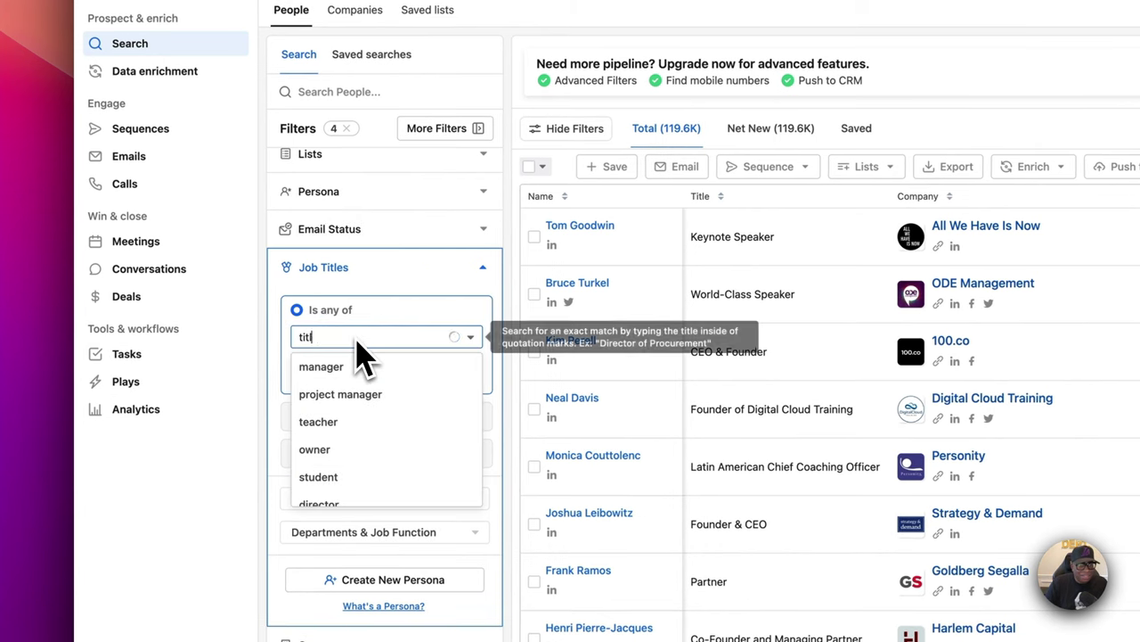
pyautogui.write('e ')
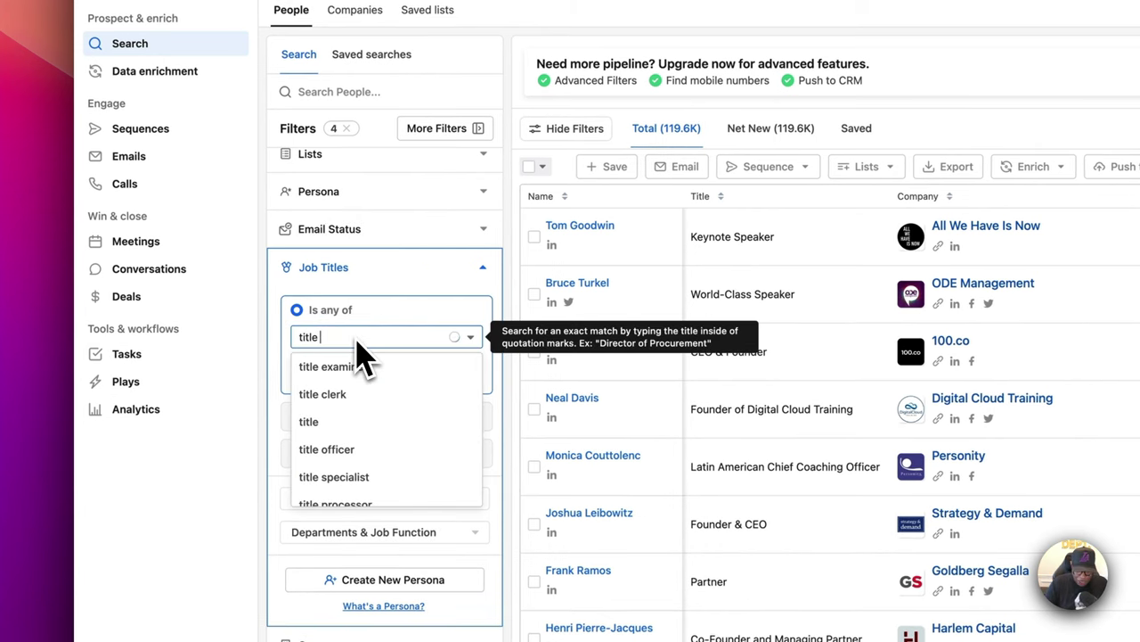
pyautogui.write('officer')
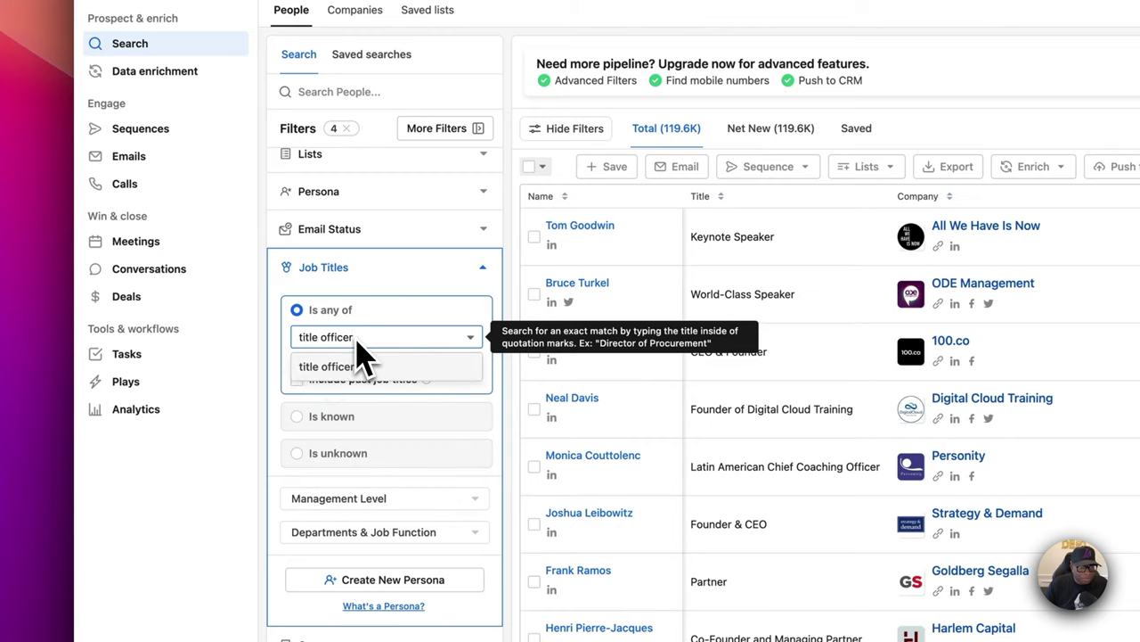
pyautogui.scroll(-1, 321, 375)
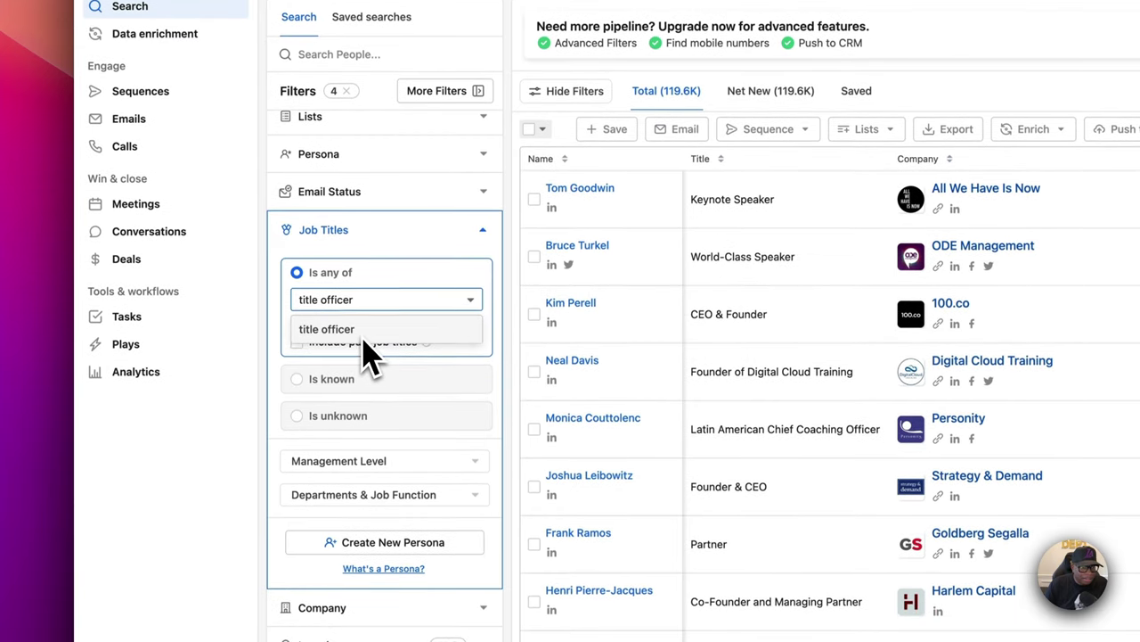
pyautogui.click(363, 337)
# Apply the job titles "title officer", "escrow officer" and "escrow assistant" to the people search filter
pyautogui.click(393, 307)
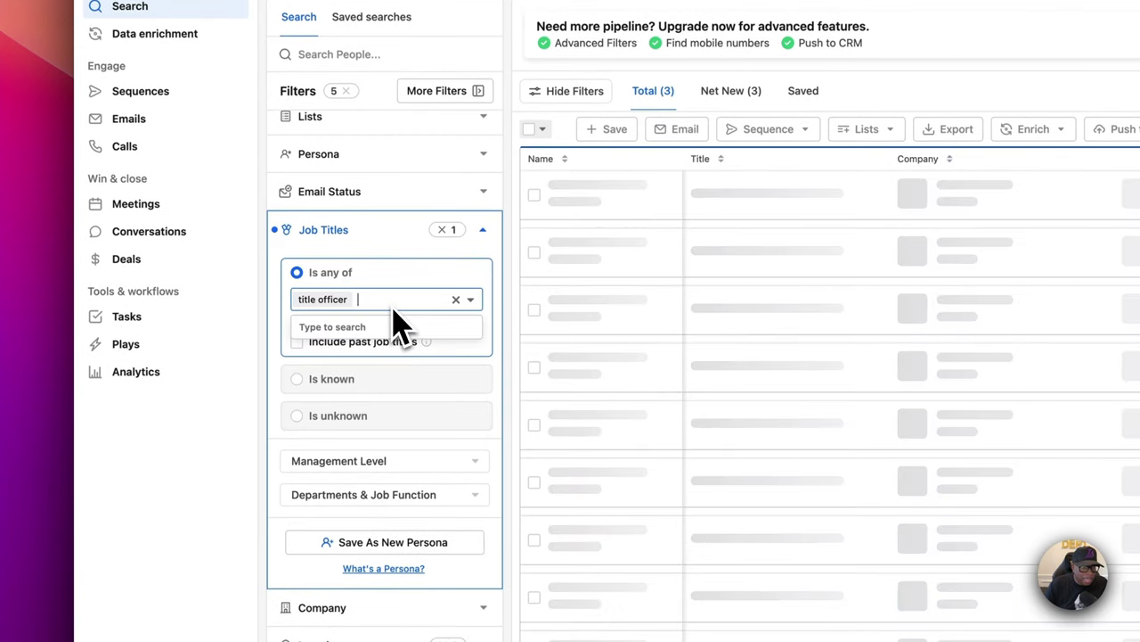
pyautogui.write('escr')
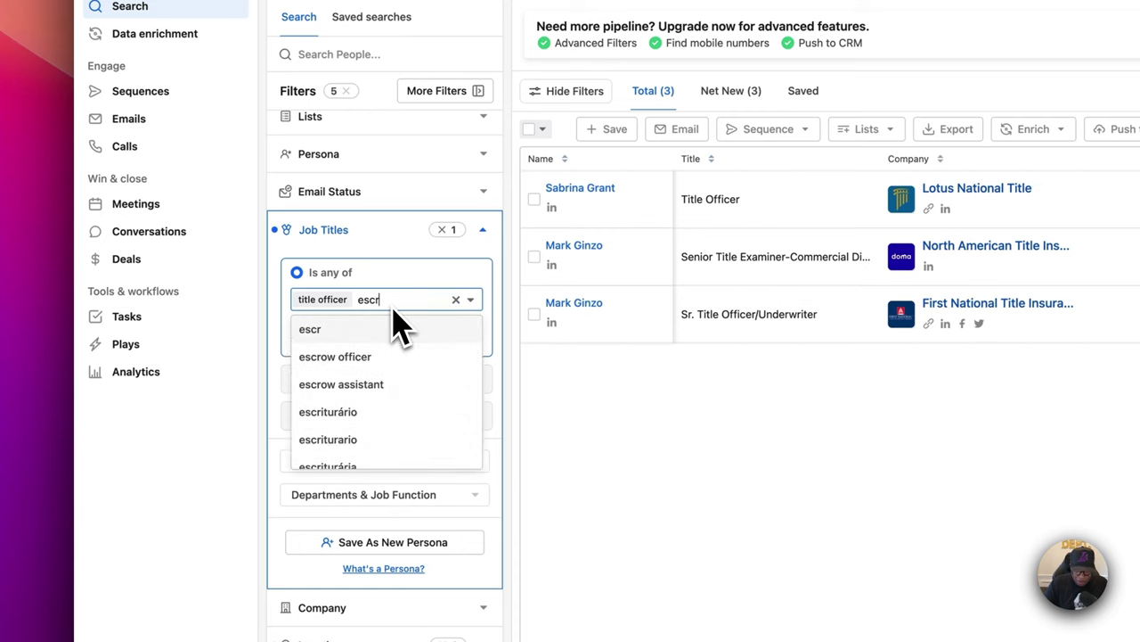
pyautogui.write('ow officer')
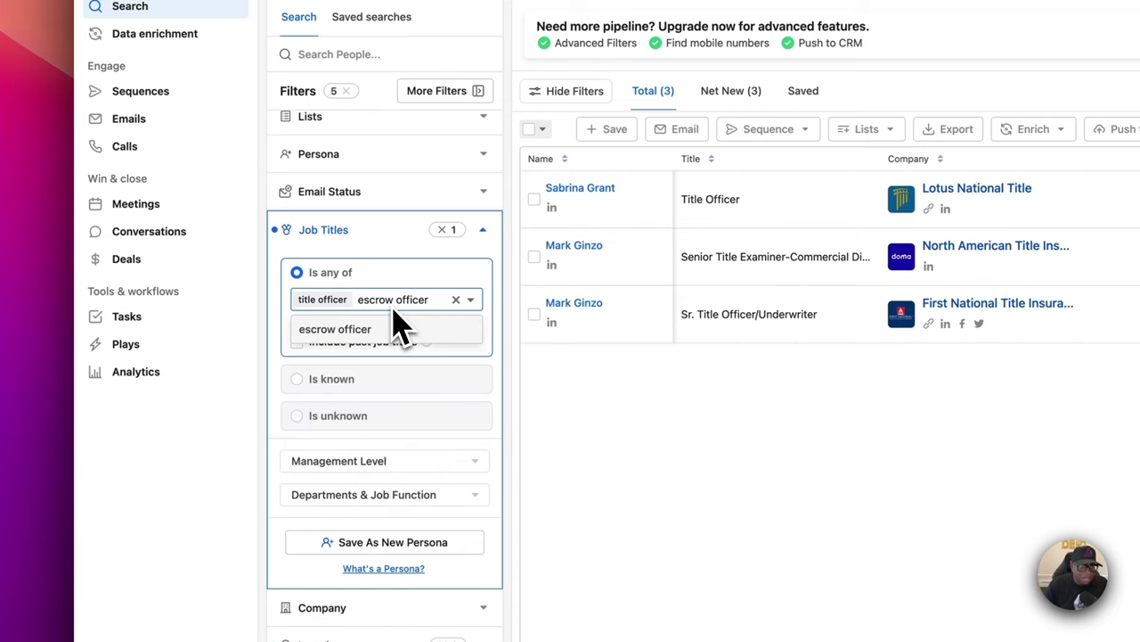
pyautogui.click(332, 329)
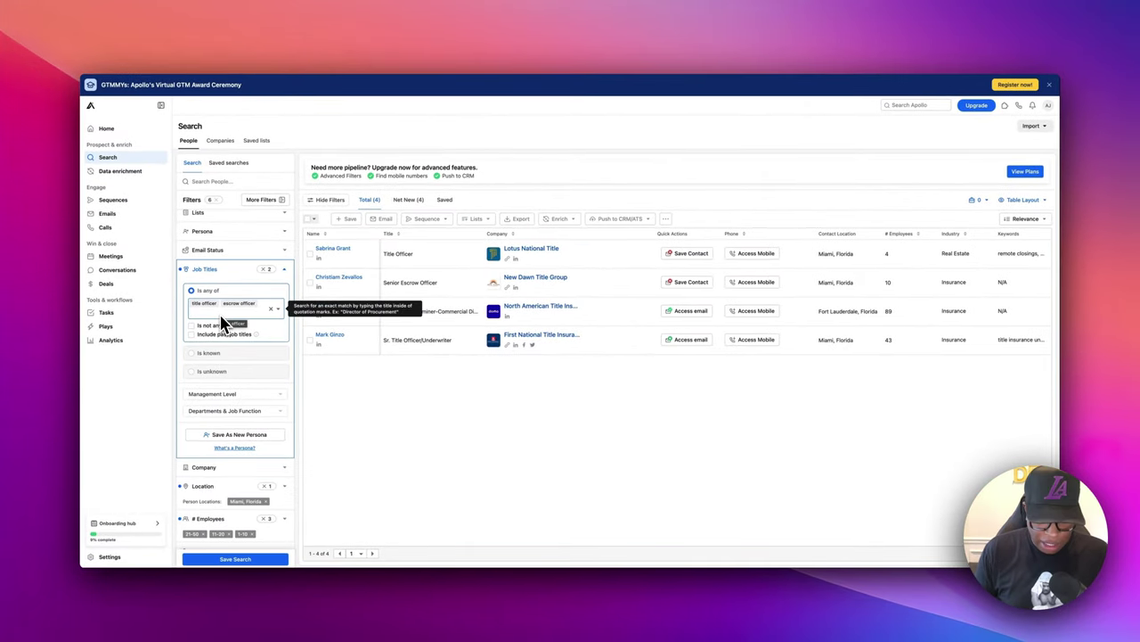
pyautogui.write('e')
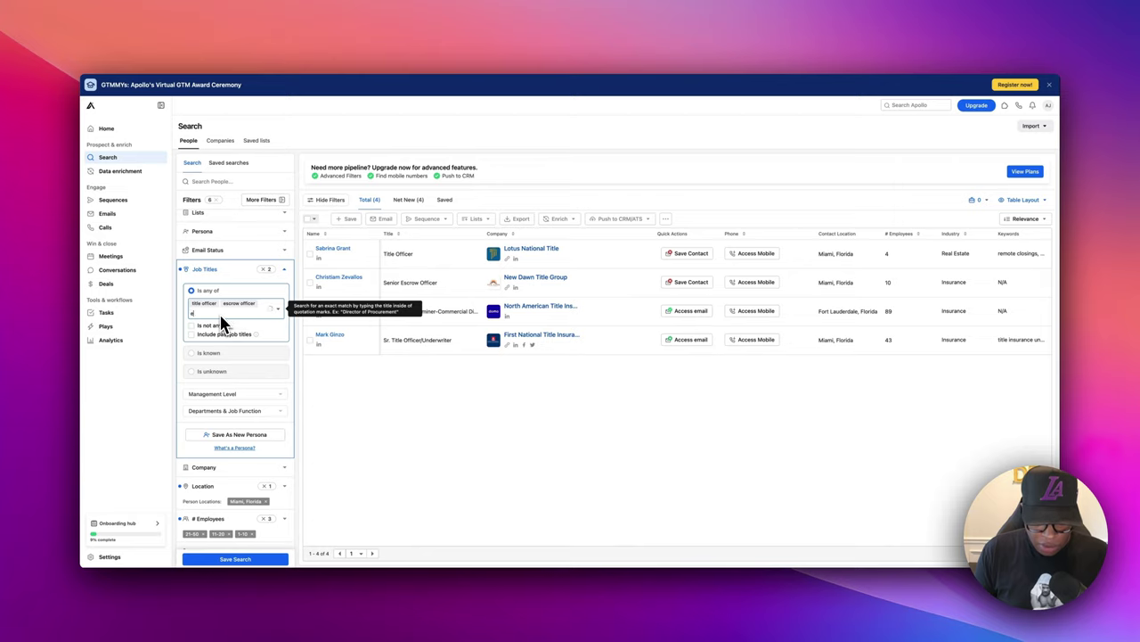
pyautogui.write('scrow')
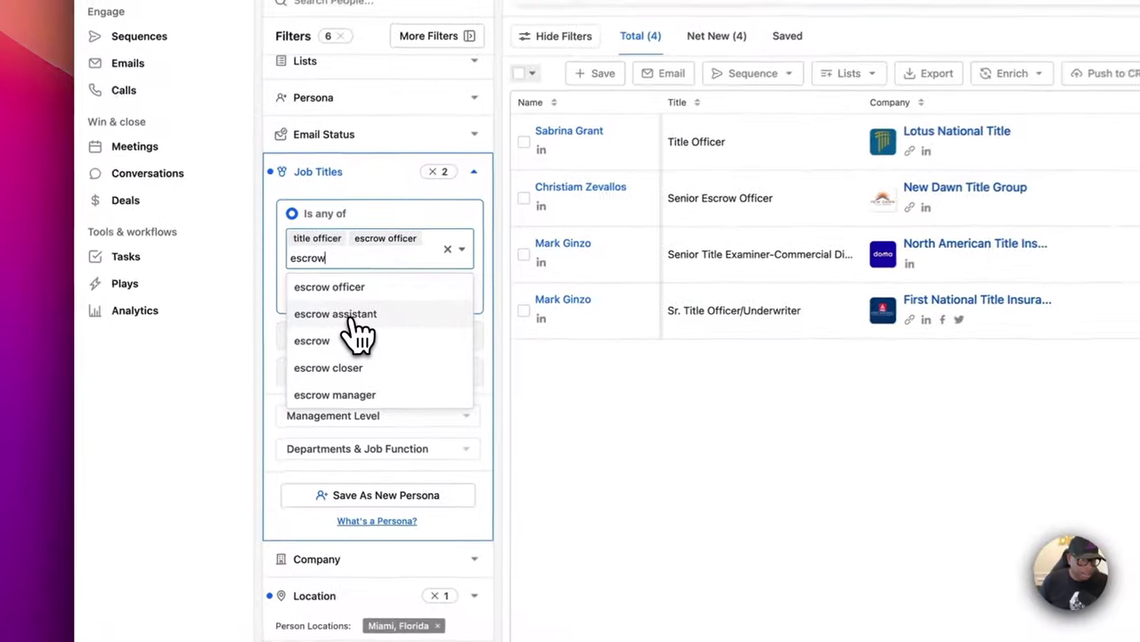
pyautogui.click(218, 342)
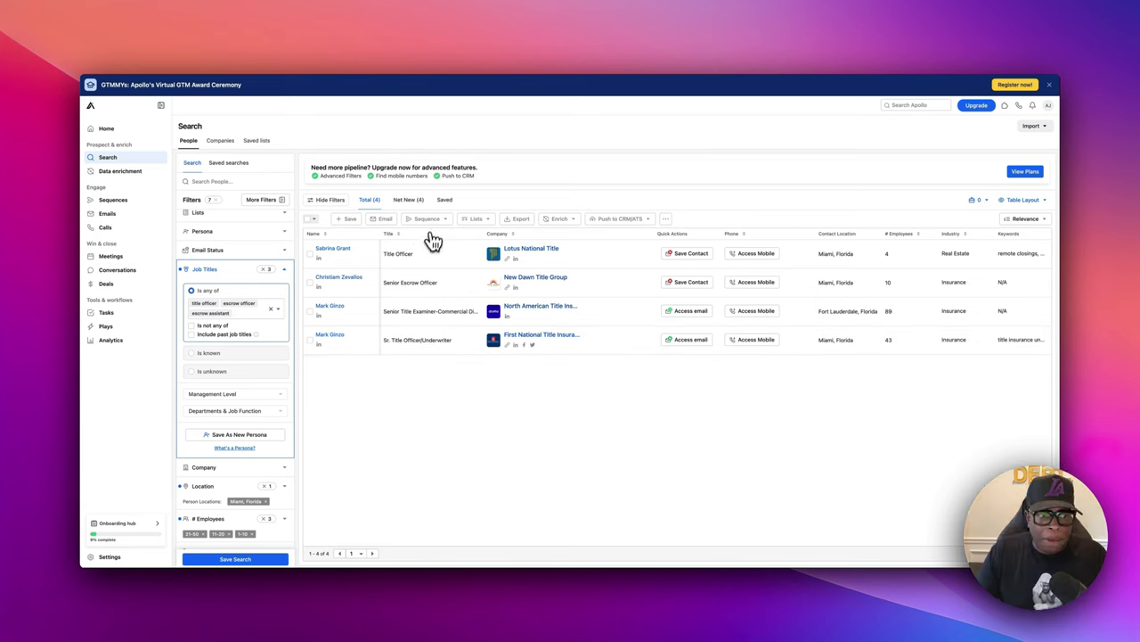
# Open the profile of the Title Officer at Lotus National Title and review the experience, education and skills on their LinkedIn page
pyautogui.scroll(-3, 255, 400)
pyautogui.scroll(-1, 257, 400)
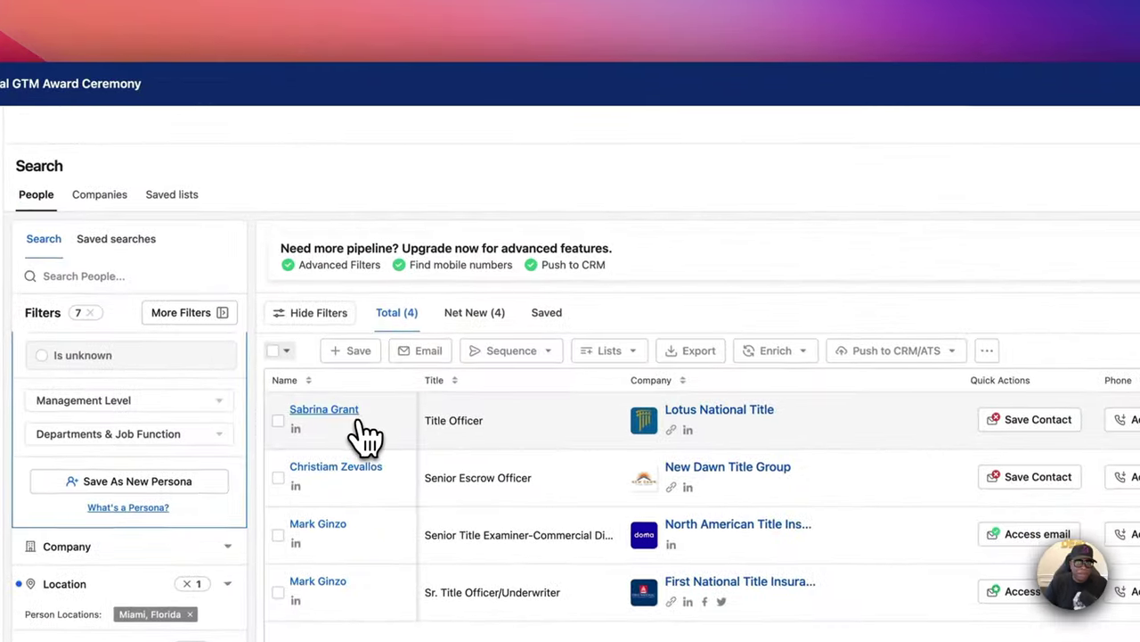
pyautogui.click(344, 252)
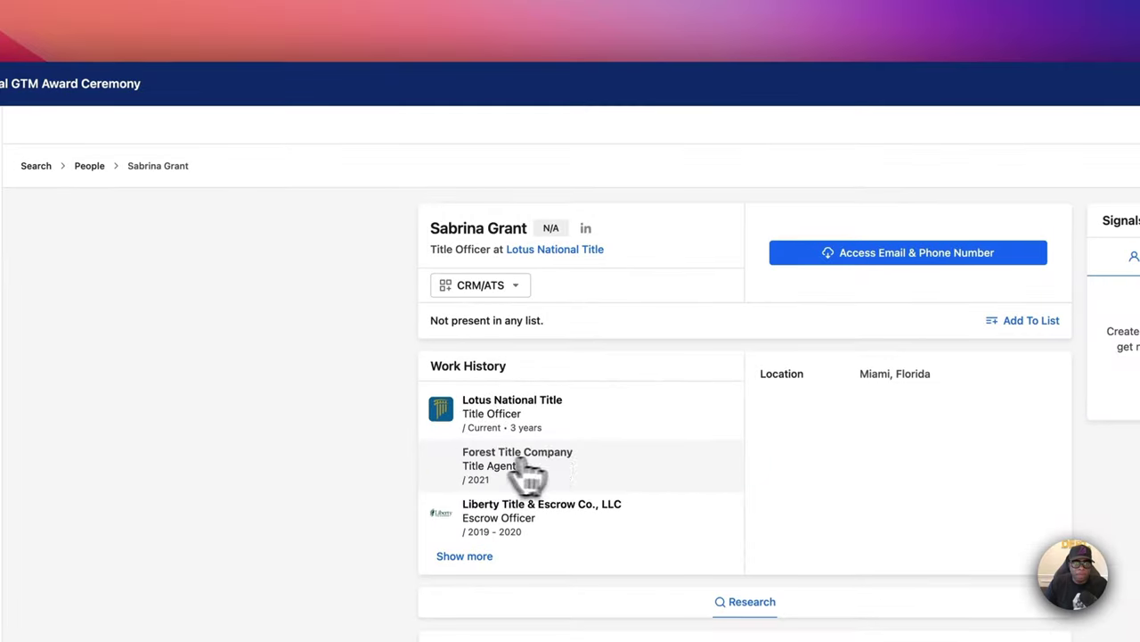
pyautogui.click(588, 232)
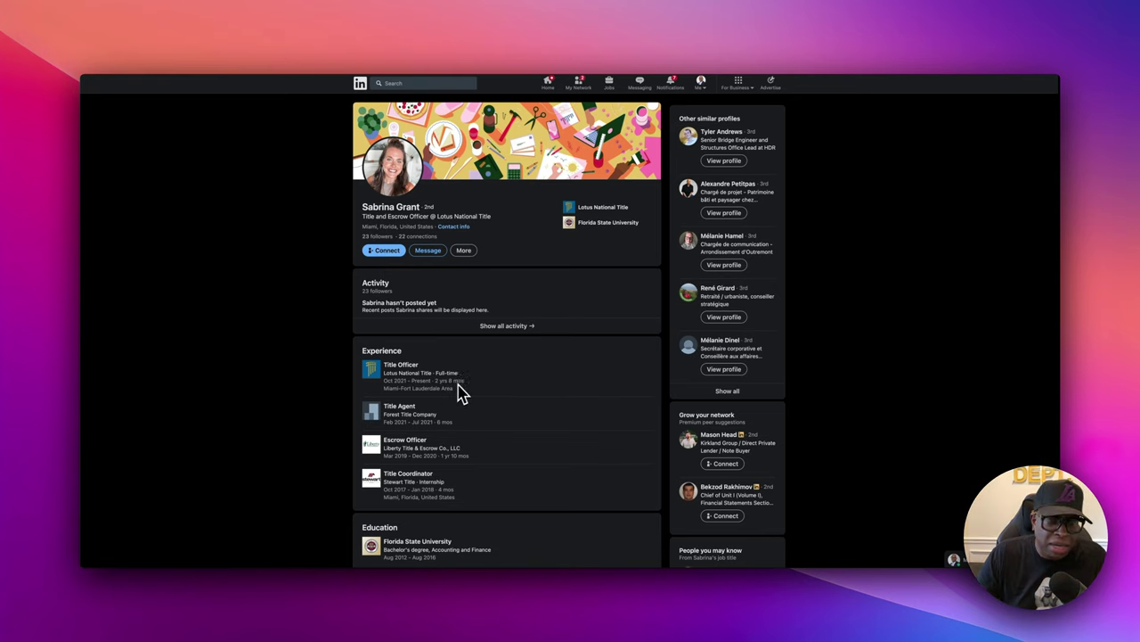
pyautogui.scroll(-2, 459, 392)
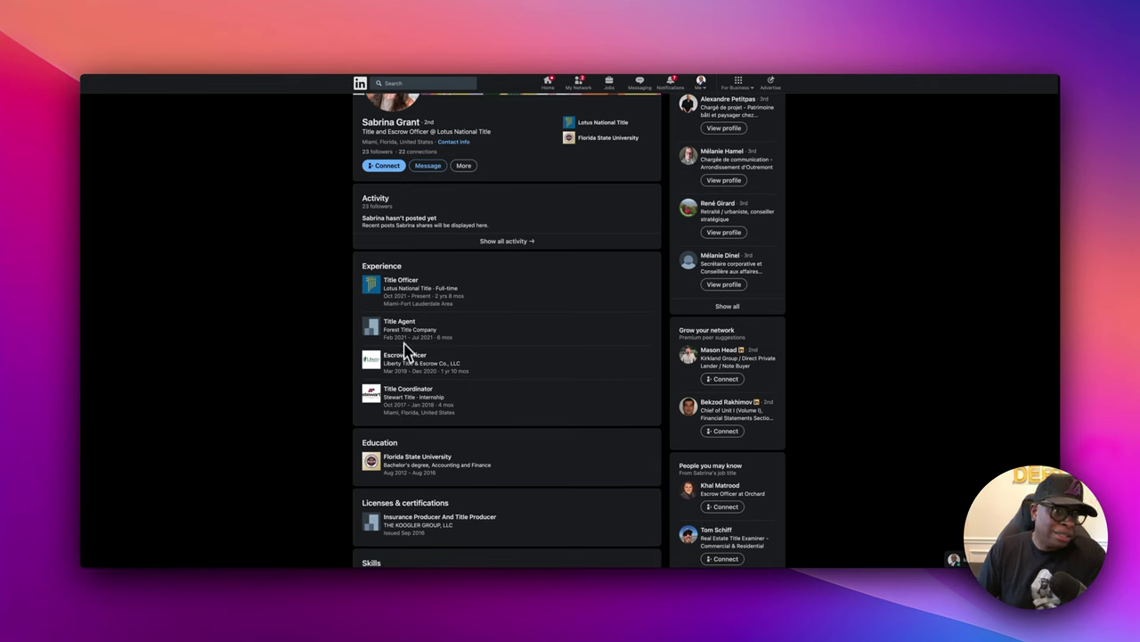
pyautogui.scroll(-1, 446, 369)
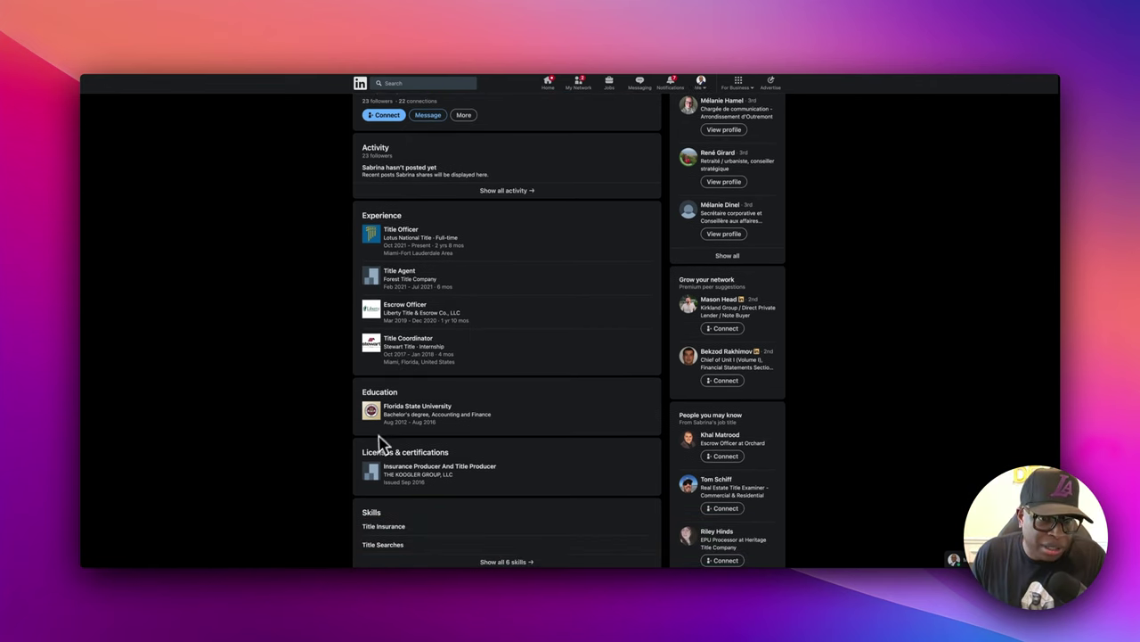
pyautogui.scroll(-4, 413, 416)
pyautogui.scroll(-2, 418, 417)
pyautogui.scroll(10, 423, 415)
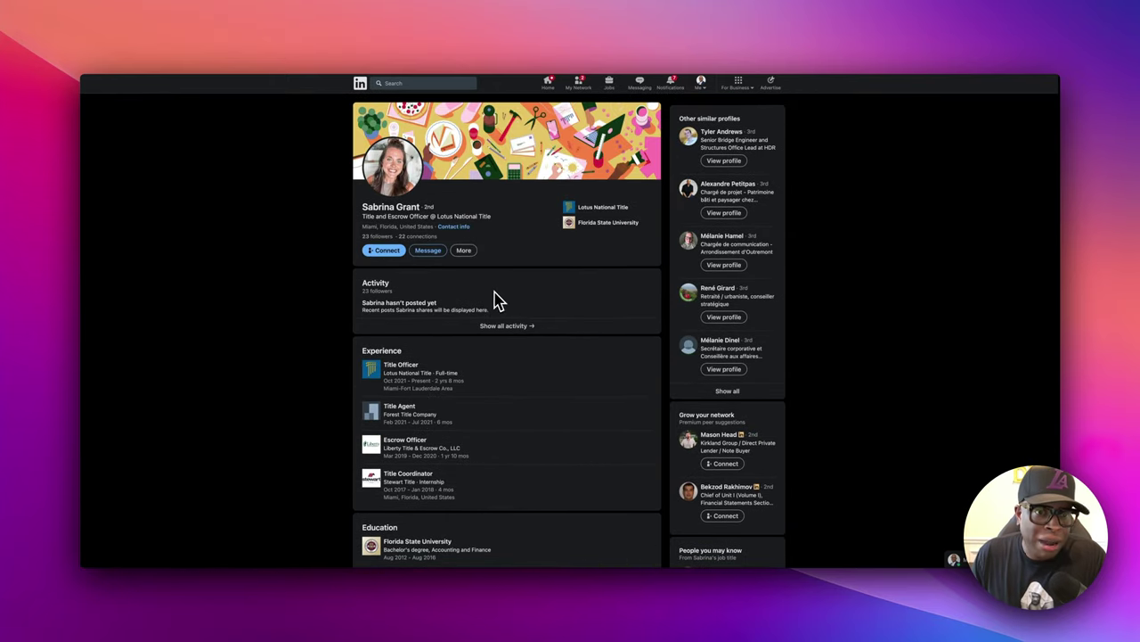
pyautogui.scroll(-1, 499, 295)
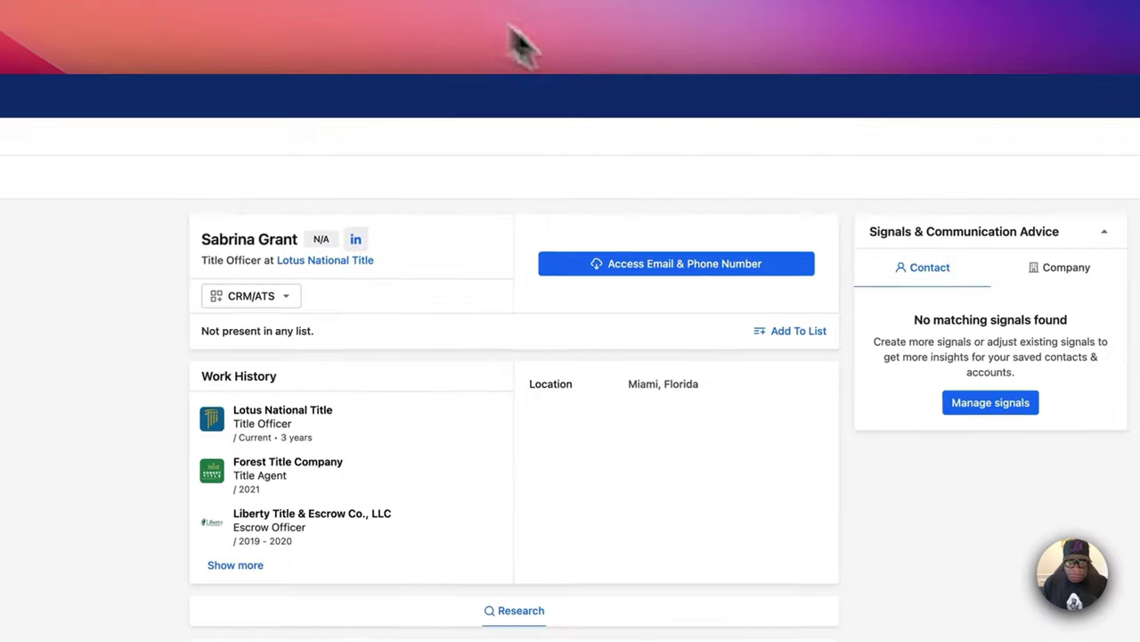
# Return to Apollo.io, open the Lotus National Title company record and look over the company's LinkedIn page
pyautogui.scroll(-5, 499, 391)
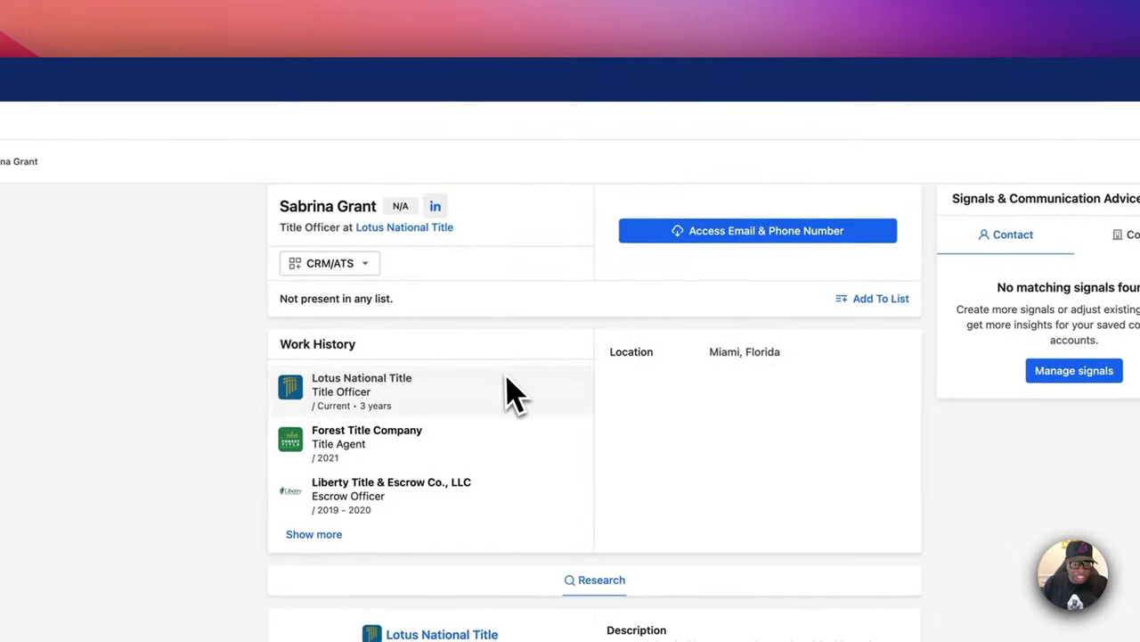
pyautogui.scroll(5, 477, 397)
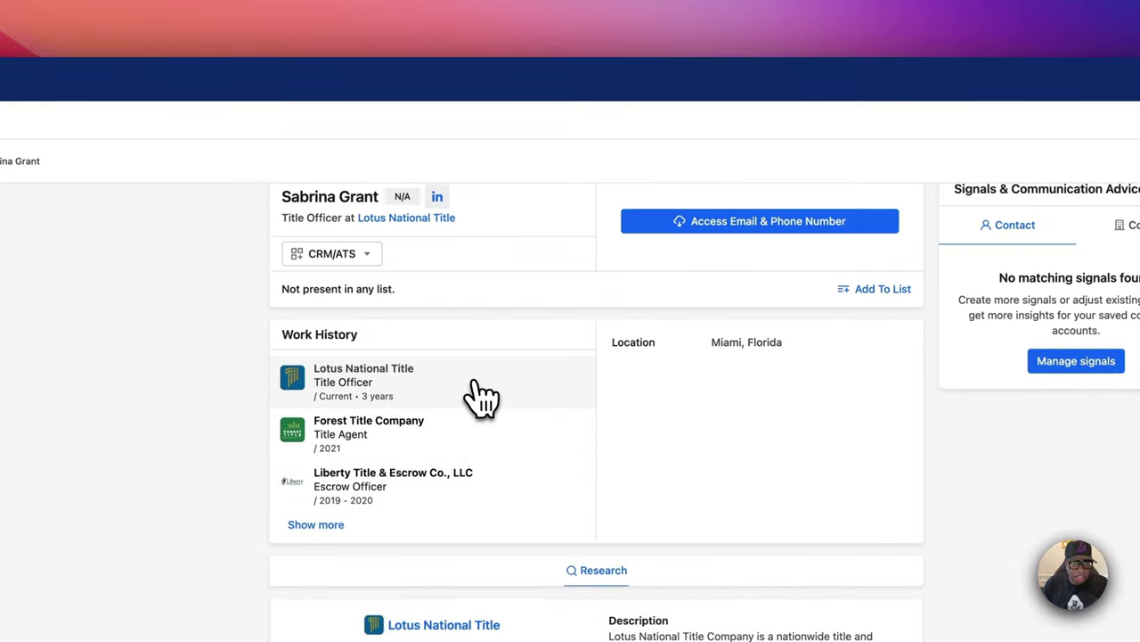
pyautogui.click(376, 368)
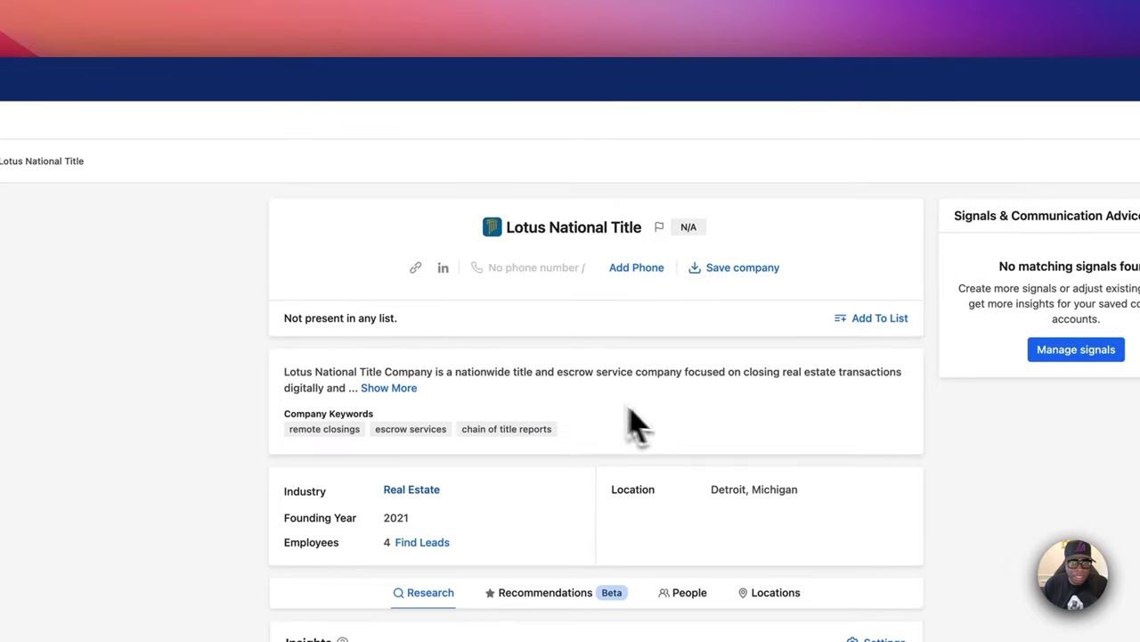
pyautogui.click(444, 273)
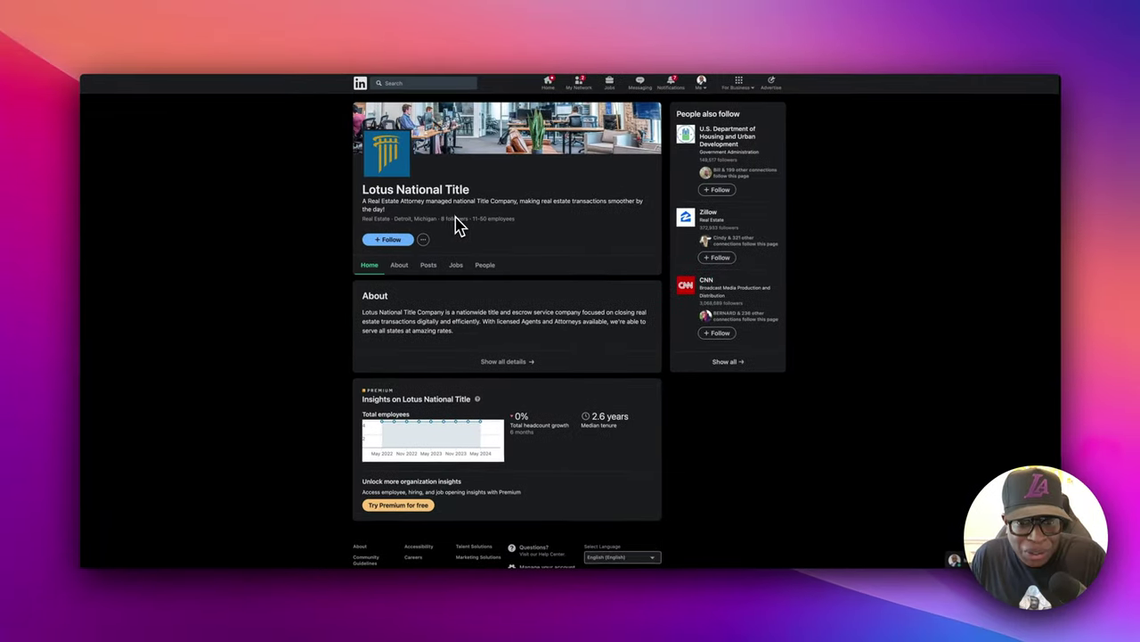
pyautogui.scroll(-3, 480, 312)
pyautogui.scroll(2, 454, 223)
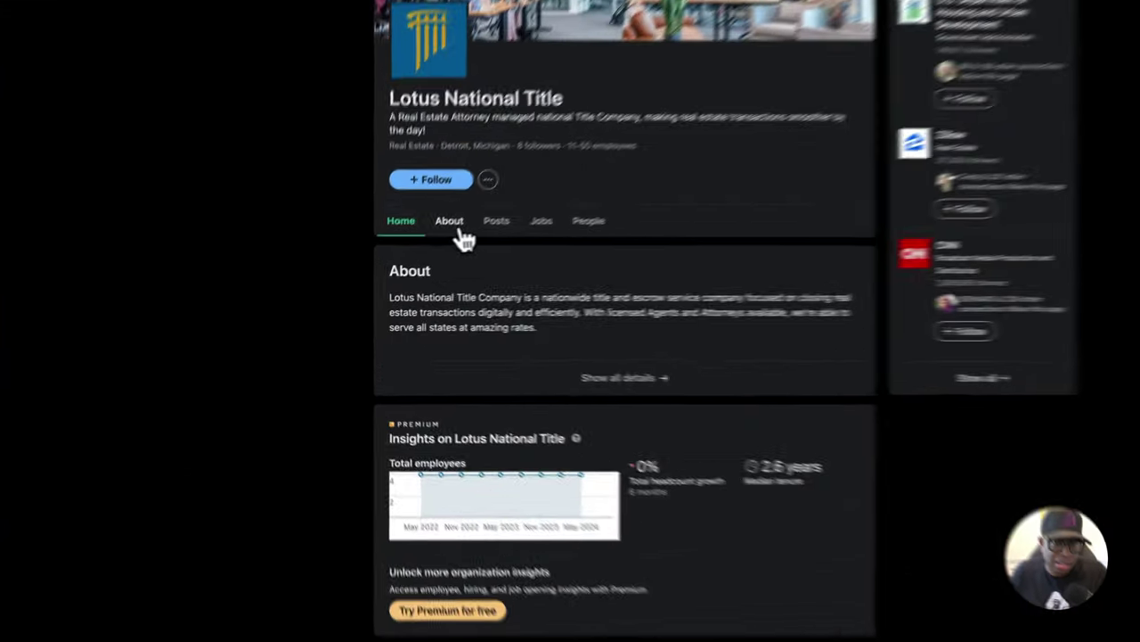
# Read the About overview of Lotus National Title on LinkedIn and open the company's website
pyautogui.click(399, 265)
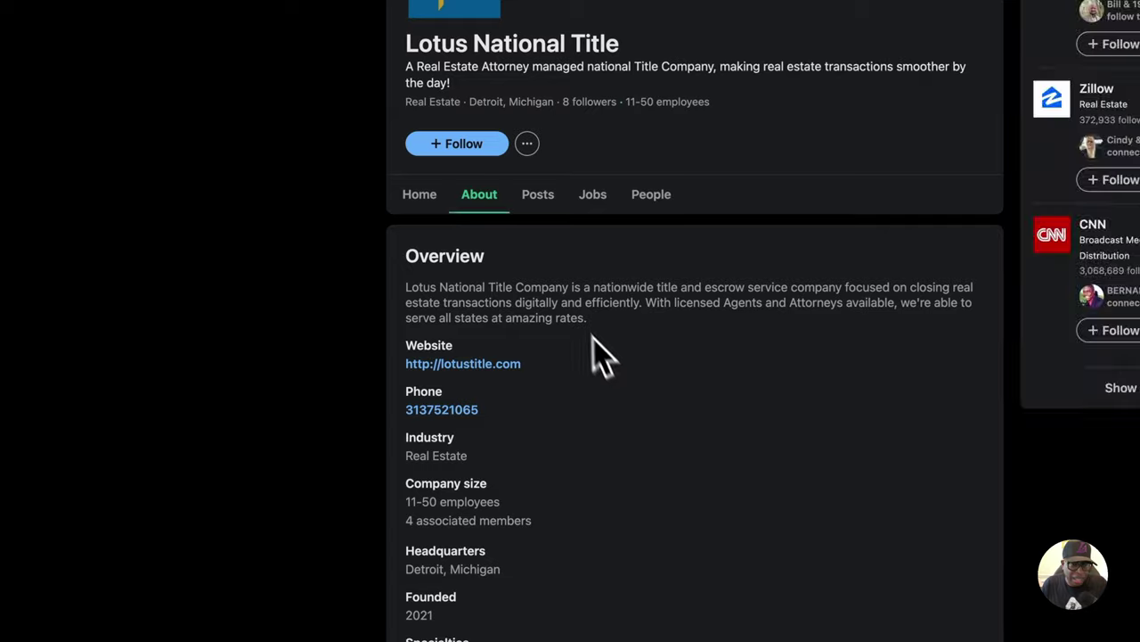
pyautogui.scroll(-1, 597, 357)
pyautogui.click(508, 328)
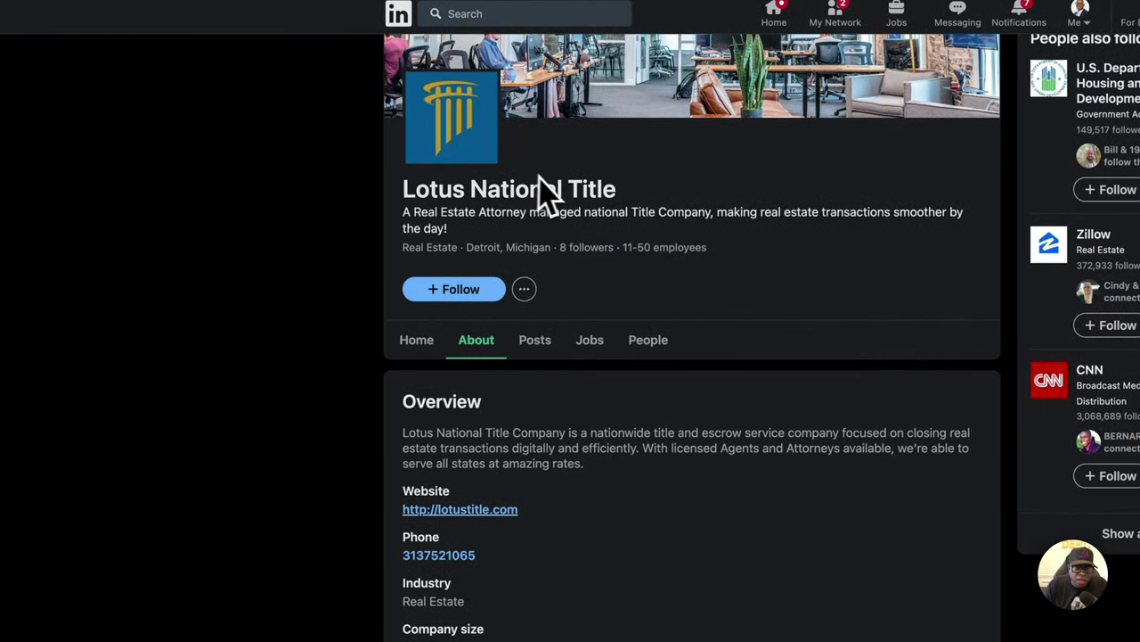
# Look through the associated members of Lotus National Title on LinkedIn and check their job titles
pyautogui.click(647, 345)
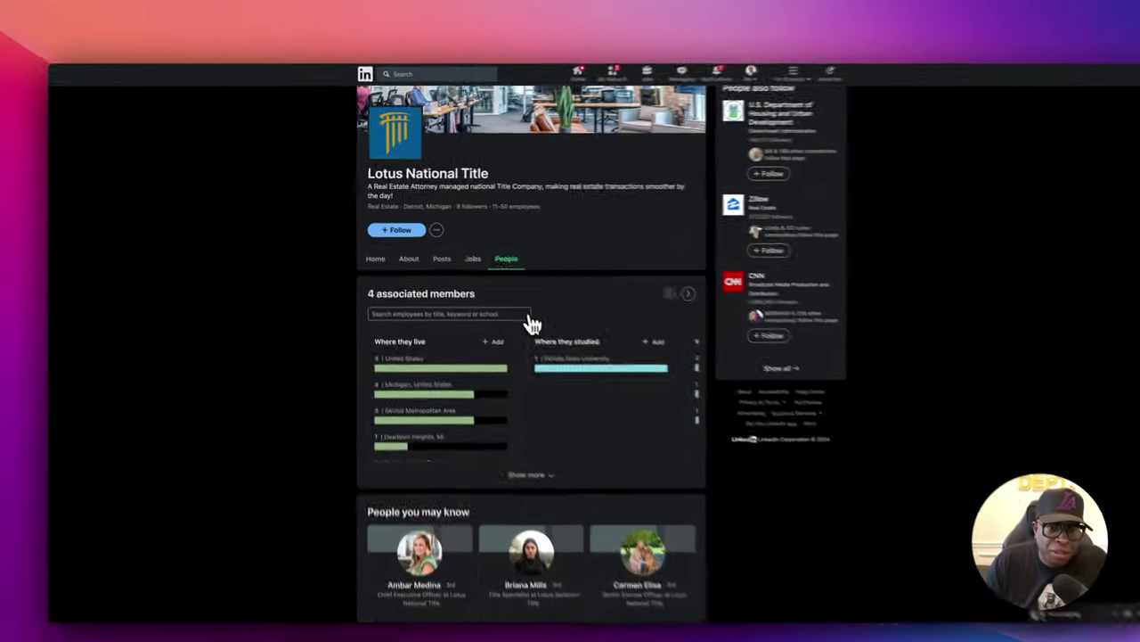
pyautogui.scroll(-2, 511, 308)
pyautogui.scroll(-3, 511, 308)
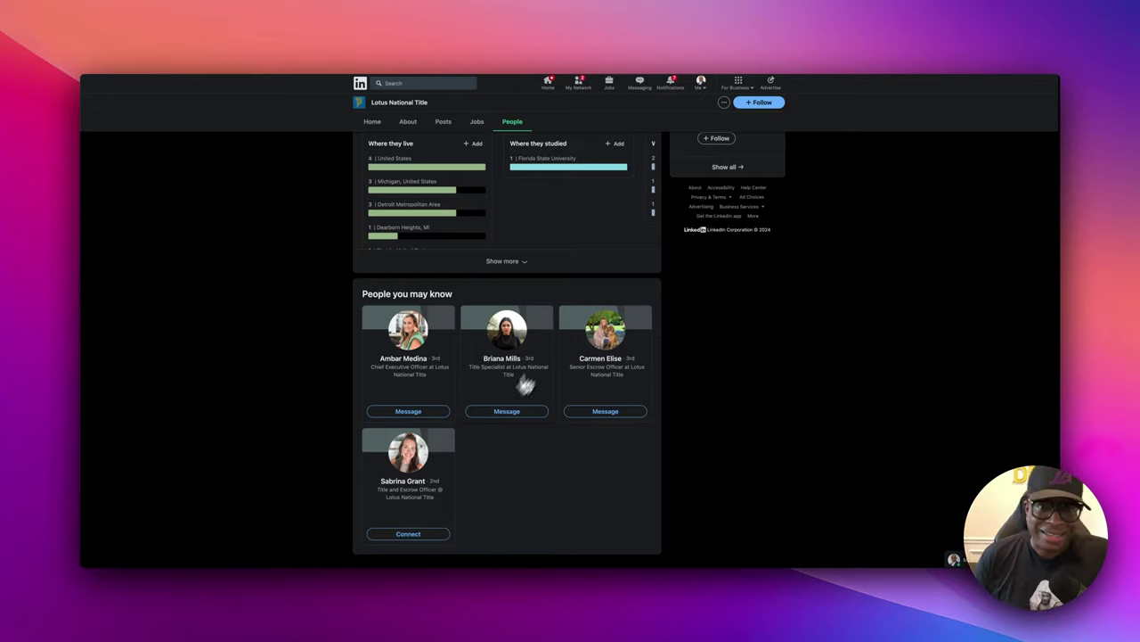
pyautogui.scroll(3, 526, 385)
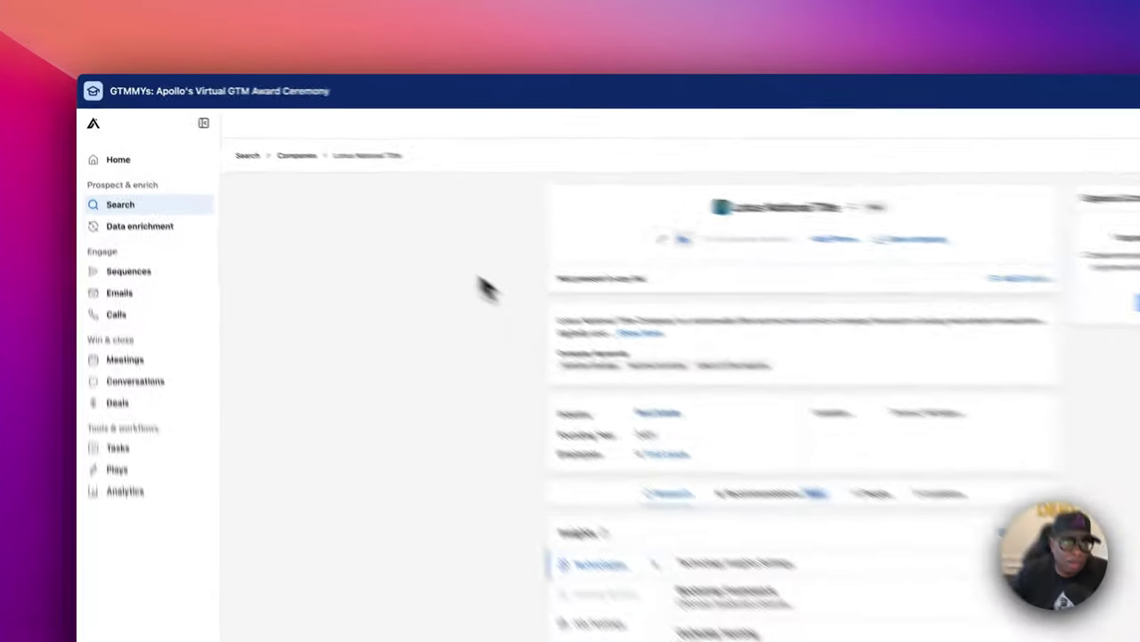
# Switch back to Apollo.io and return from the Lotus National Title company record to the search
pyautogui.rightClick(481, 285)
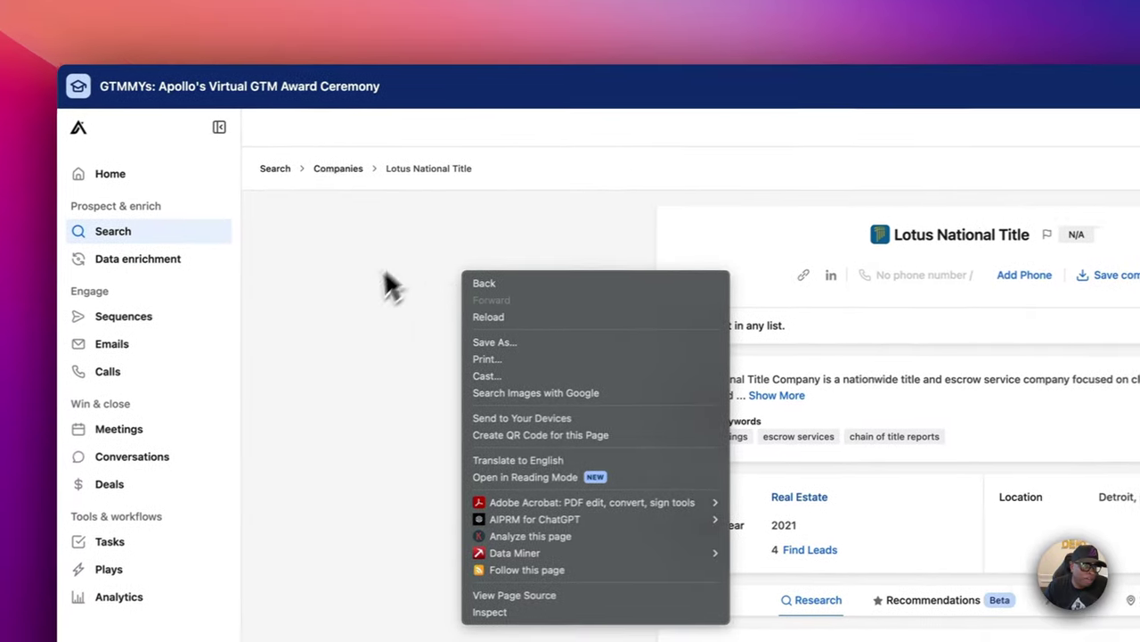
pyautogui.click(390, 285)
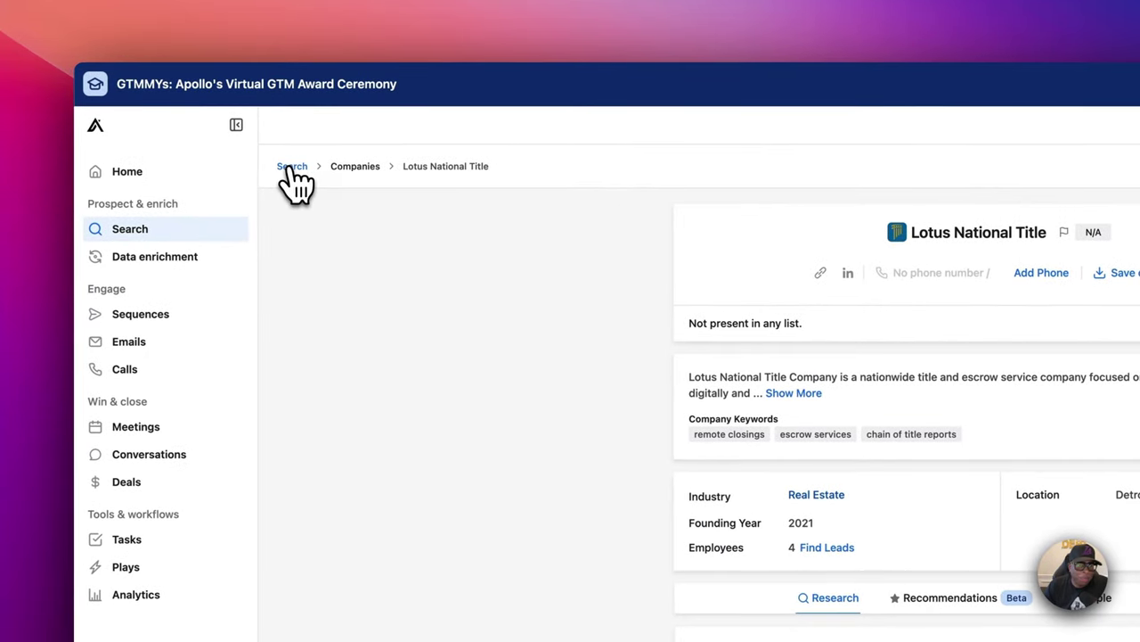
pyautogui.click(290, 170)
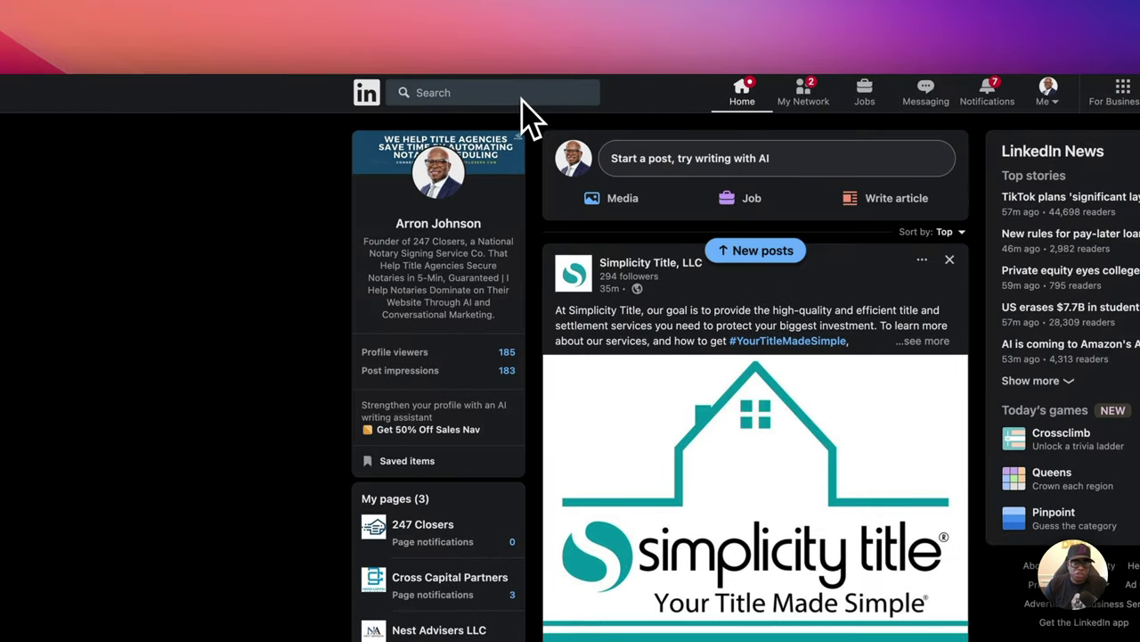
# Search LinkedIn for "escrow officer" and narrow the results to people
pyautogui.click(460, 92)
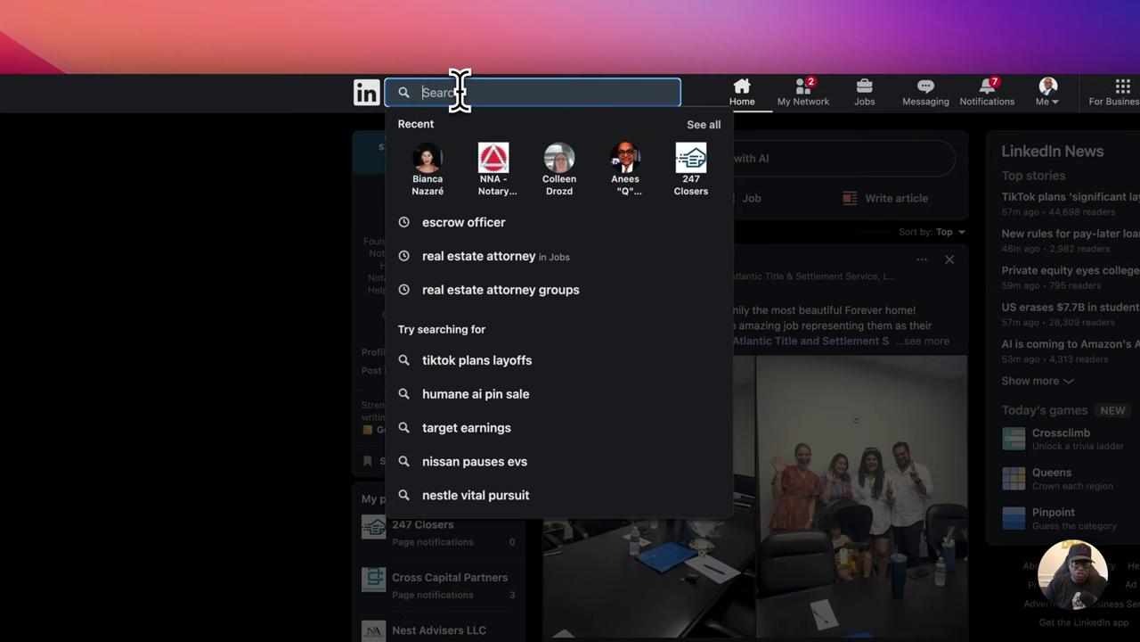
pyautogui.click(515, 233)
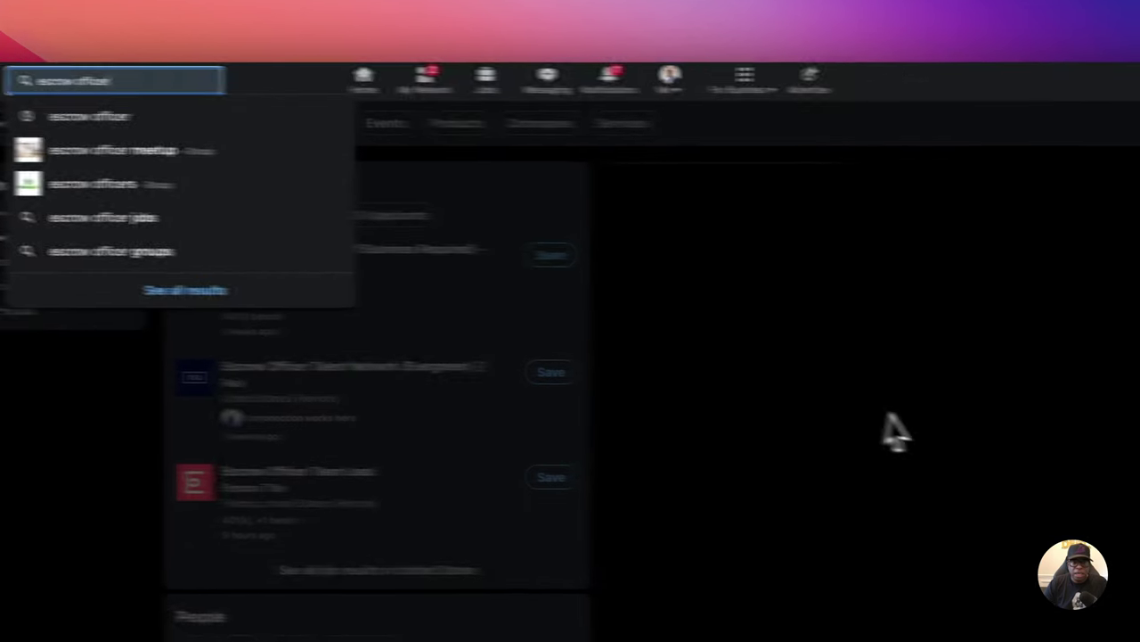
pyautogui.click(813, 419)
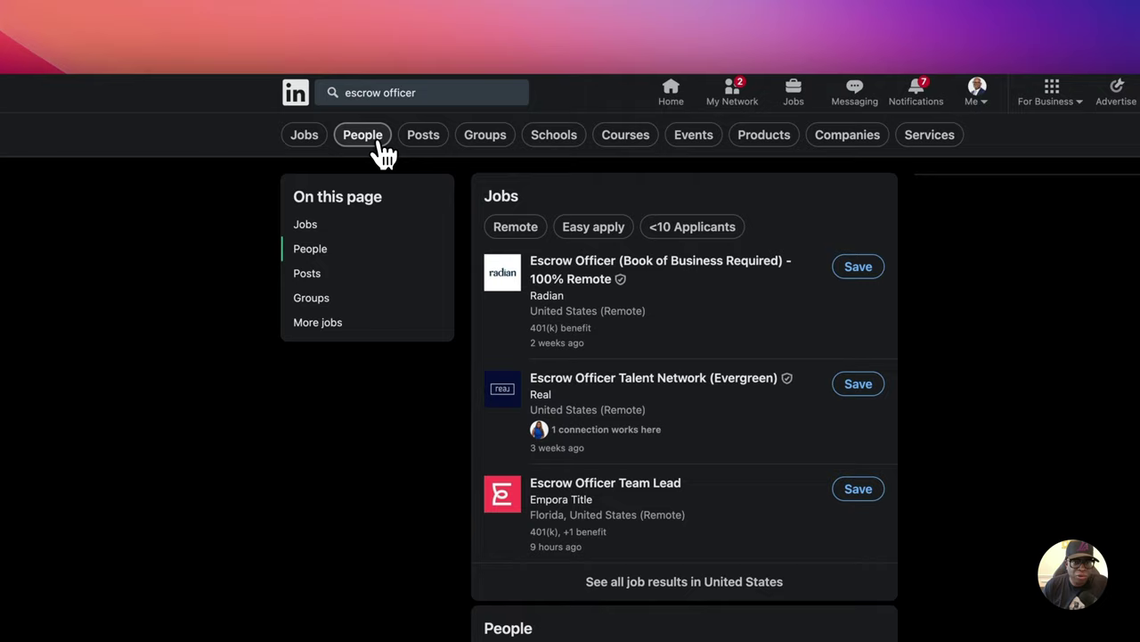
pyautogui.click(378, 142)
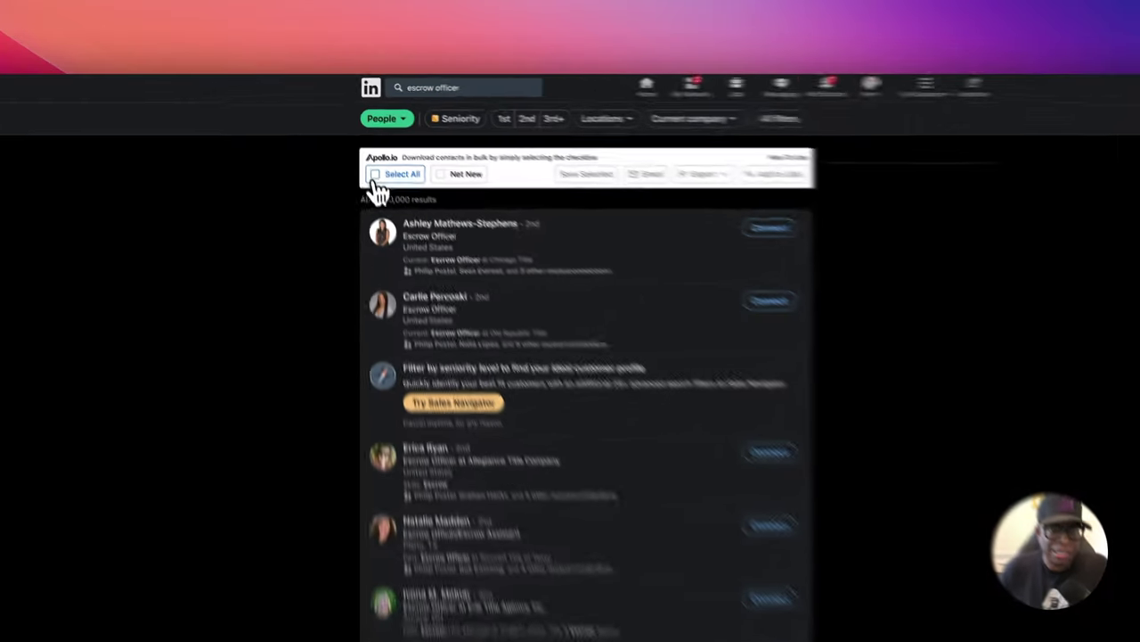
pyautogui.click(363, 142)
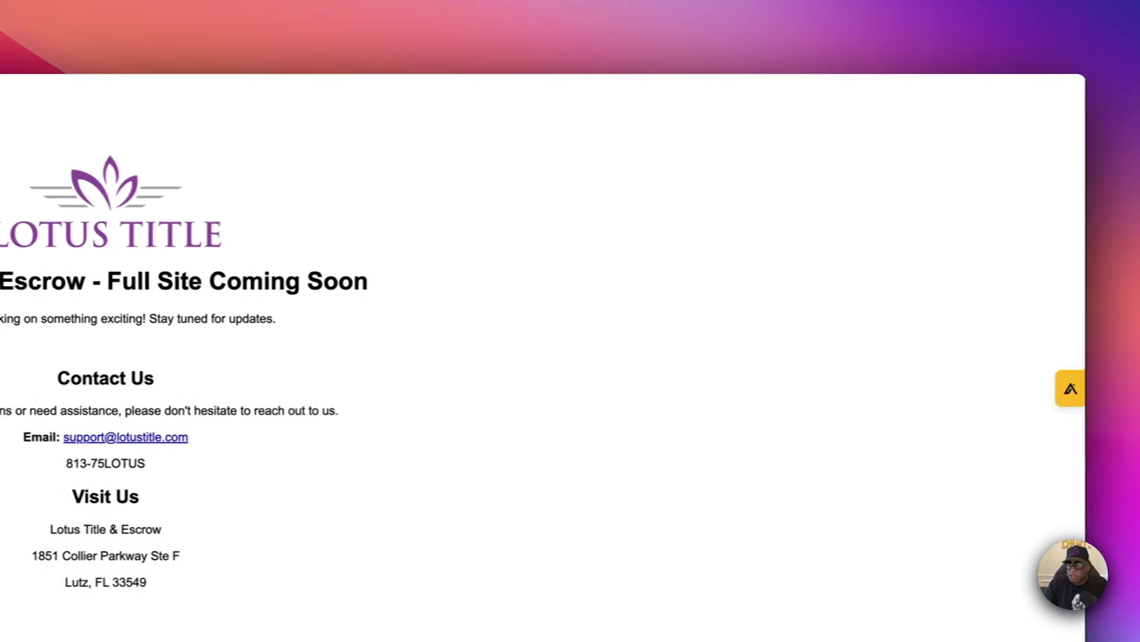
# On the Lotus Title website, check which sites the Apollo extension is enabled for and close its options
pyautogui.click(952, 42)
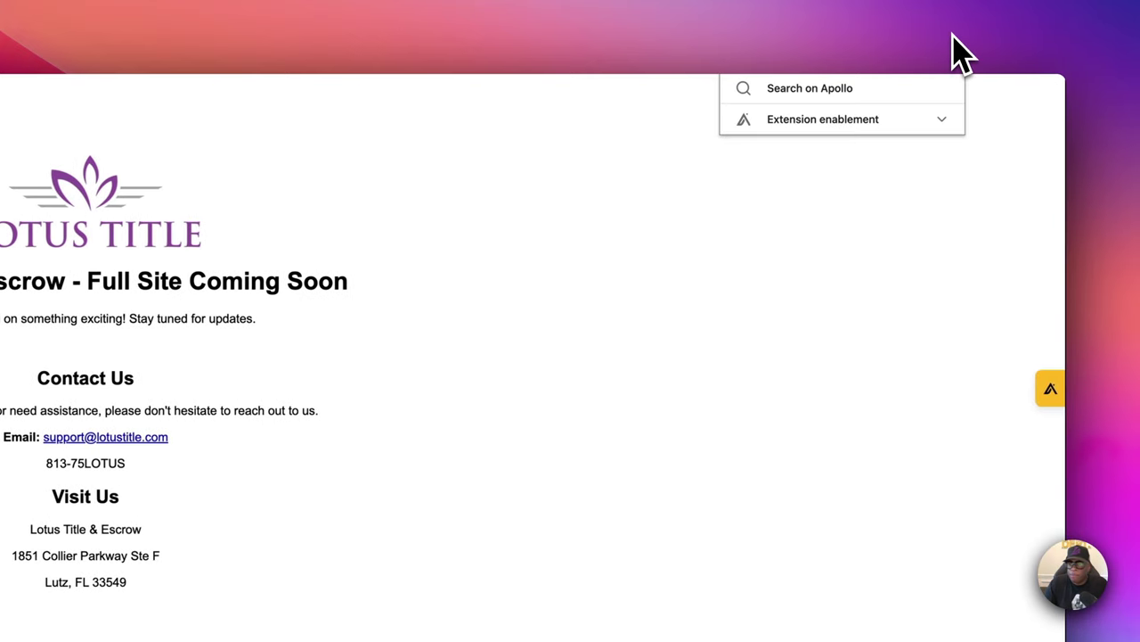
pyautogui.click(861, 125)
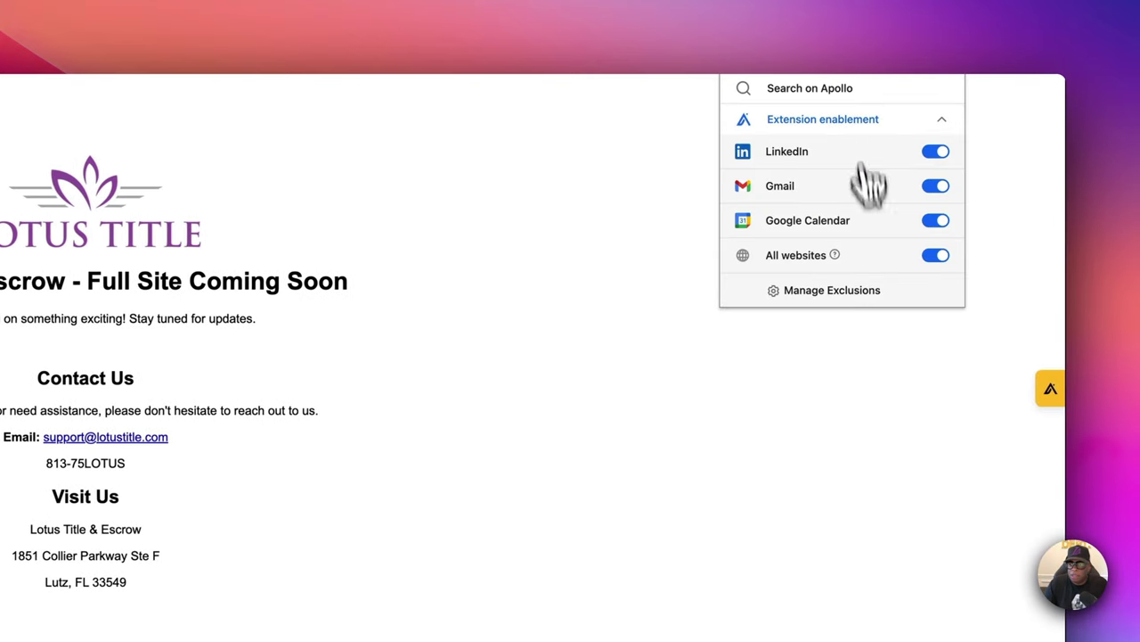
pyautogui.click(570, 280)
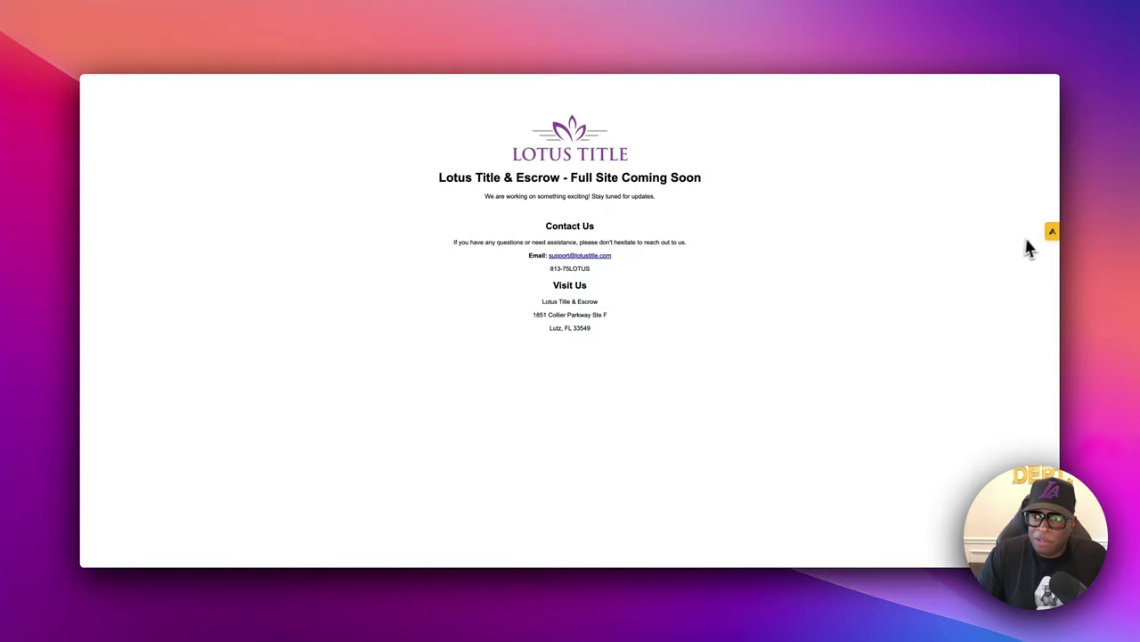
# Open the Apollo extension on the Lotus Title website and review the company's insights and employee list with job titles
pyautogui.click(1052, 232)
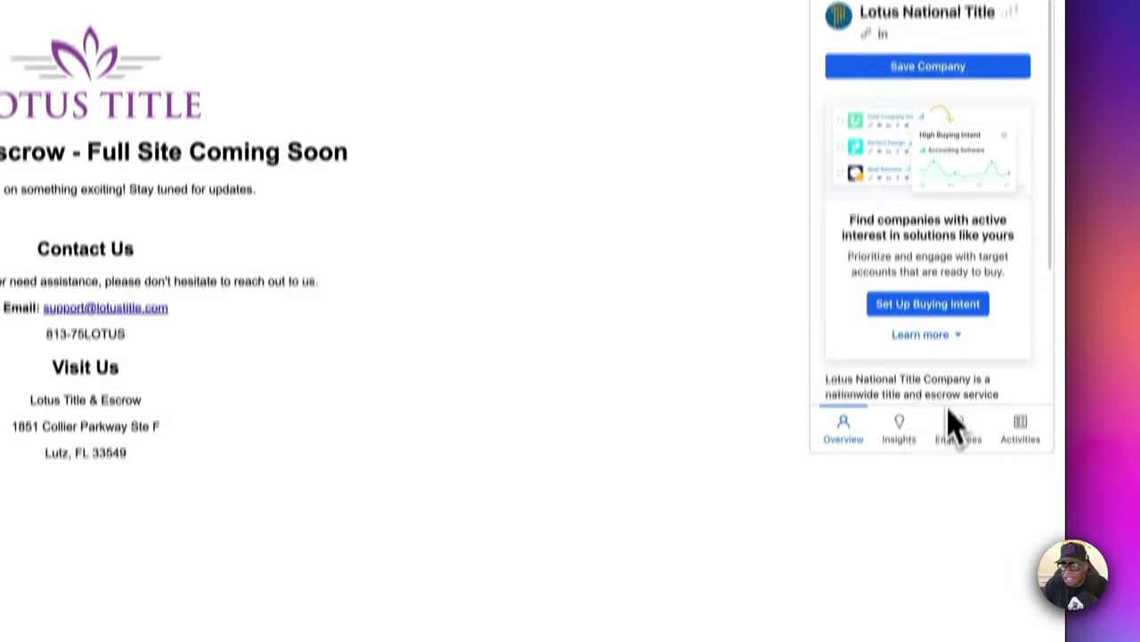
pyautogui.click(899, 559)
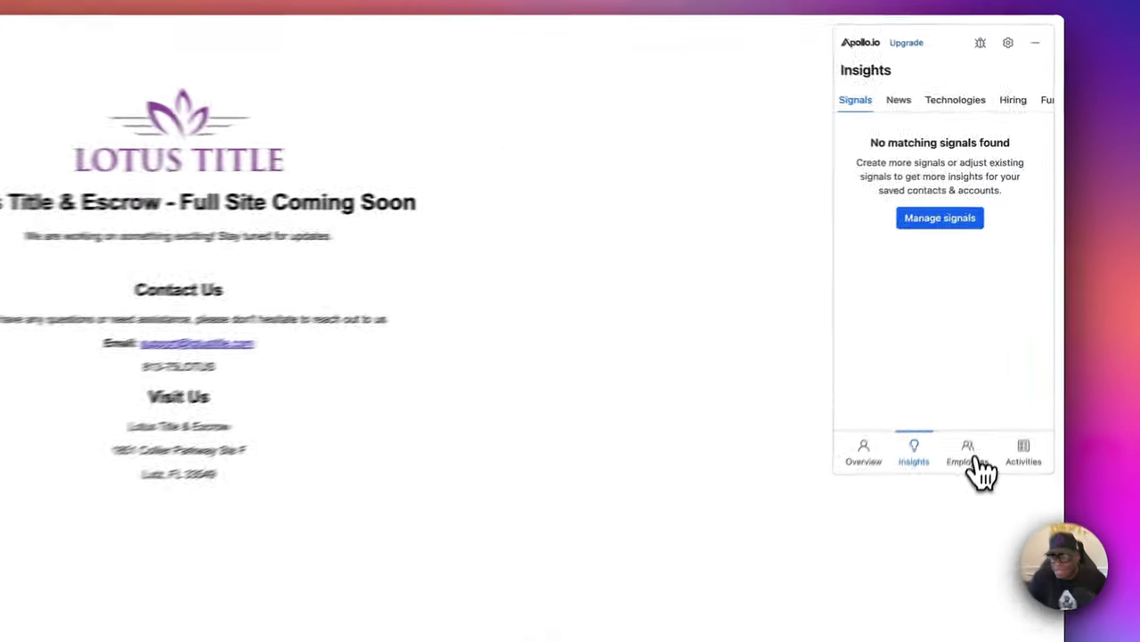
pyautogui.click(978, 461)
pyautogui.scroll(-1, 896, 338)
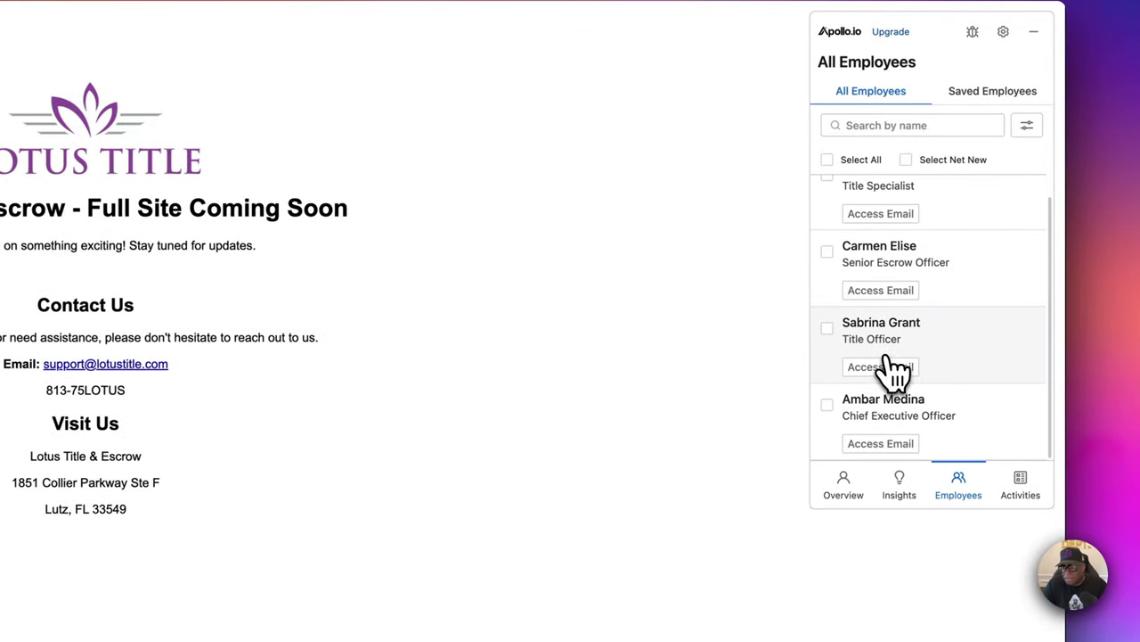
pyautogui.scroll(1, 895, 370)
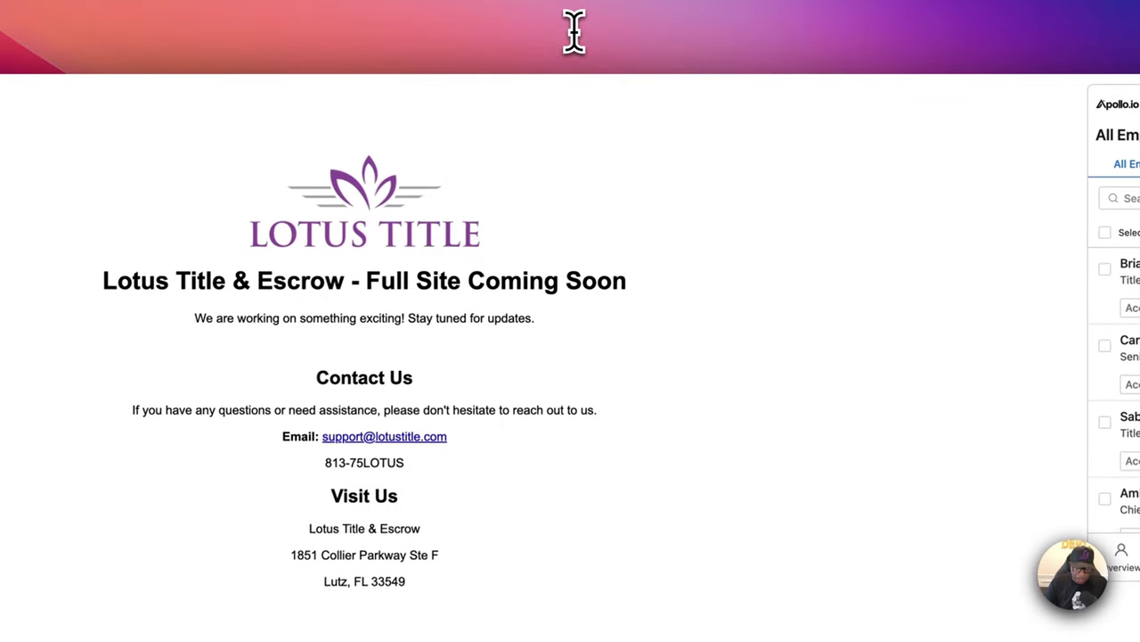
# Search the web for "stewart title" and open the Stewart company website
pyautogui.write('stewar')
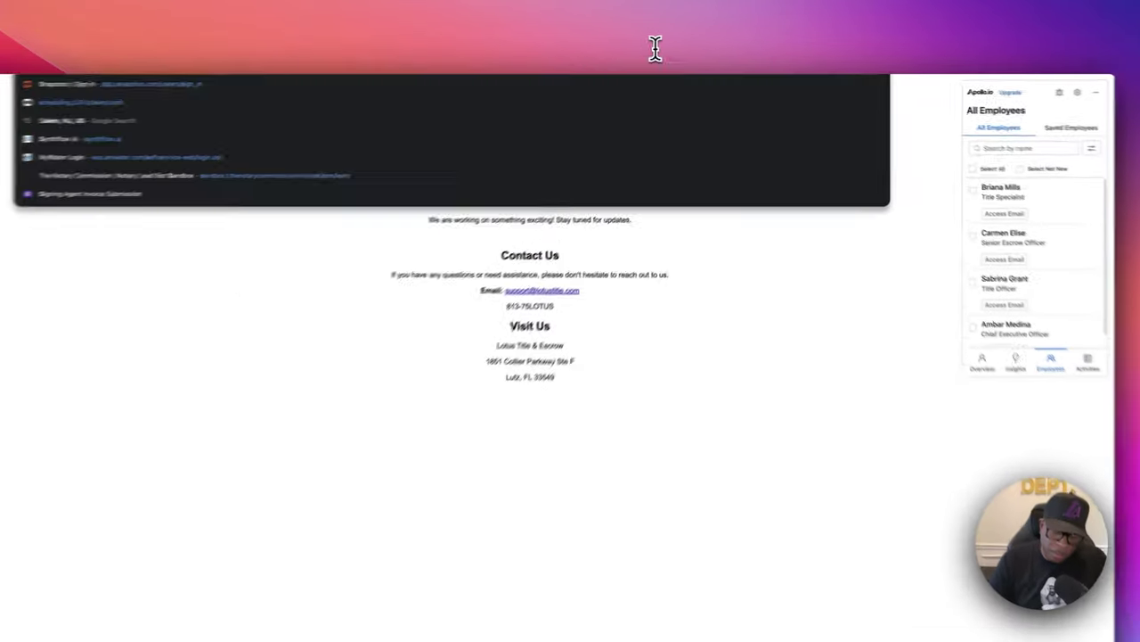
pyautogui.write('t ')
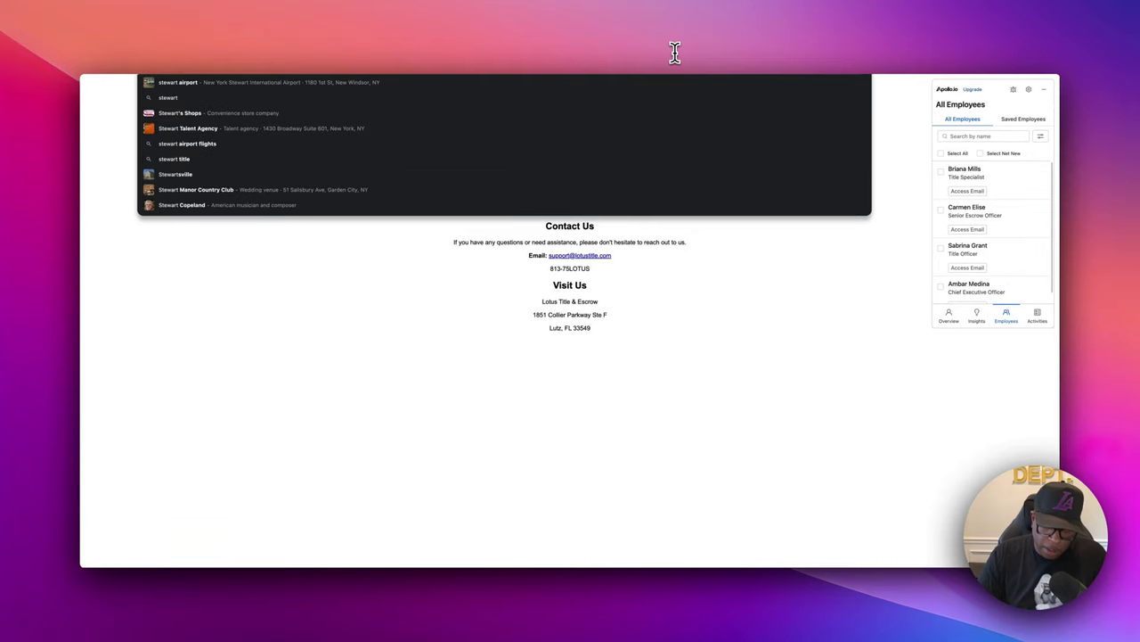
pyautogui.write('title')
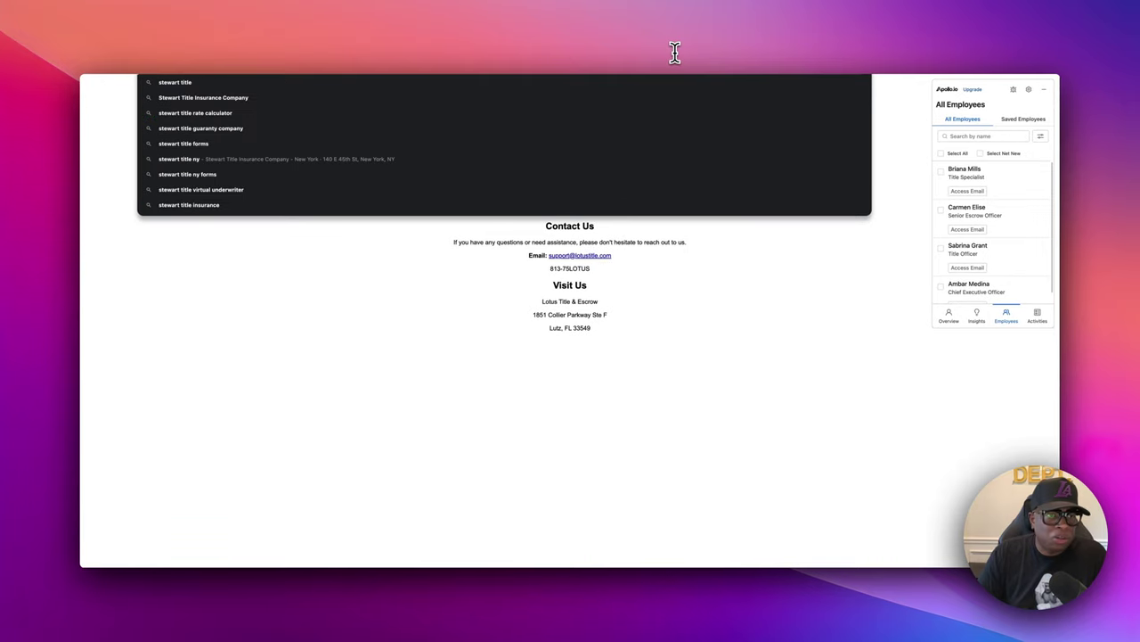
pyautogui.press('BackSpace')
pyautogui.press('BackSpace')
pyautogui.press('BackSpace')
pyautogui.press('BackSpace')
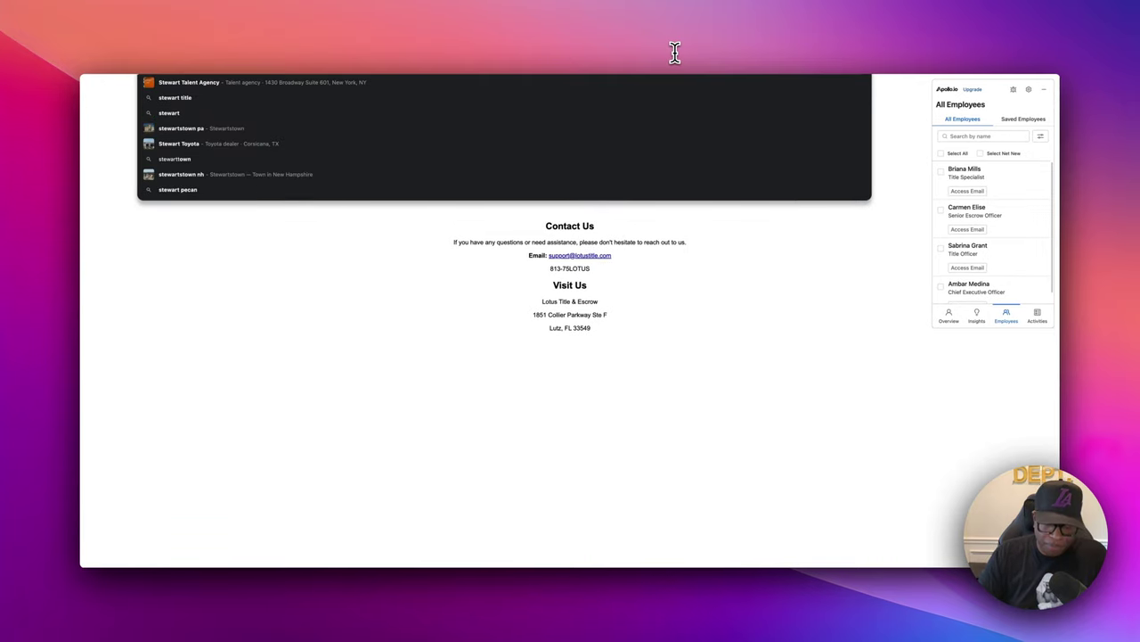
pyautogui.press('BackSpace')
pyautogui.press('BackSpace')
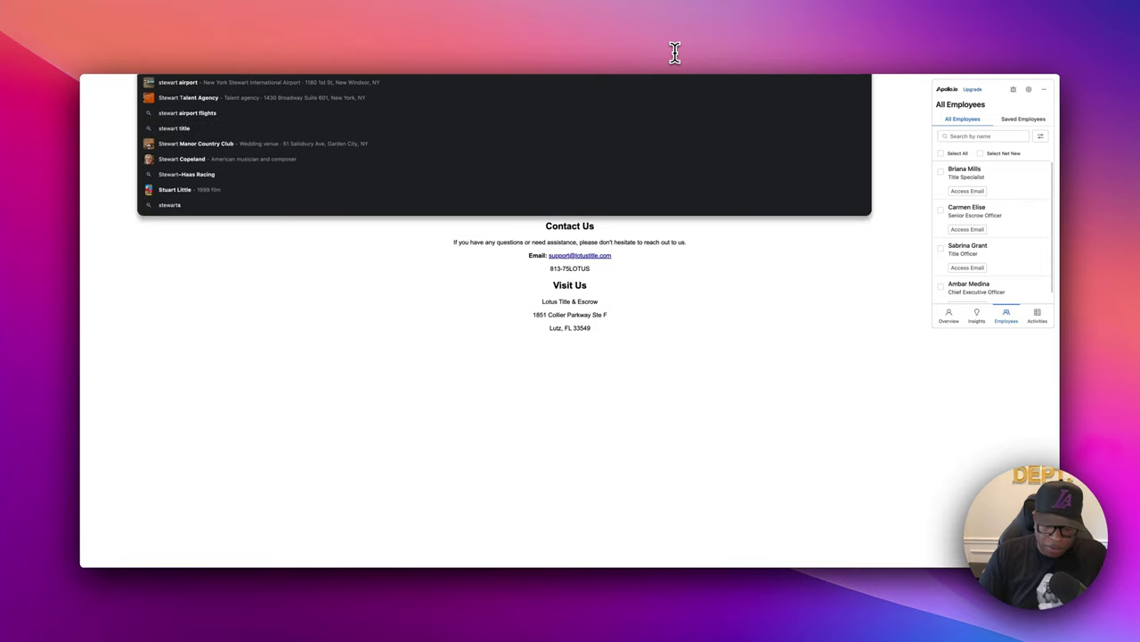
pyautogui.write('title')
pyautogui.press('Return')
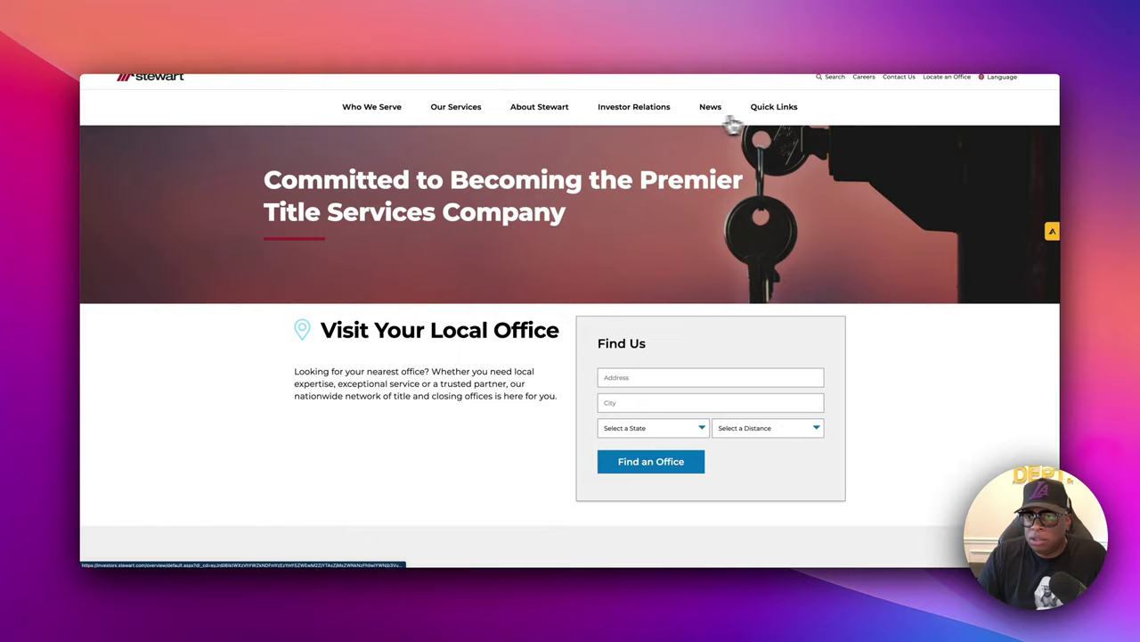
# Open the Stewart website's Contact Us page and look through its department and underwriting contacts
pyautogui.scroll(1, 730, 119)
pyautogui.click(772, 96)
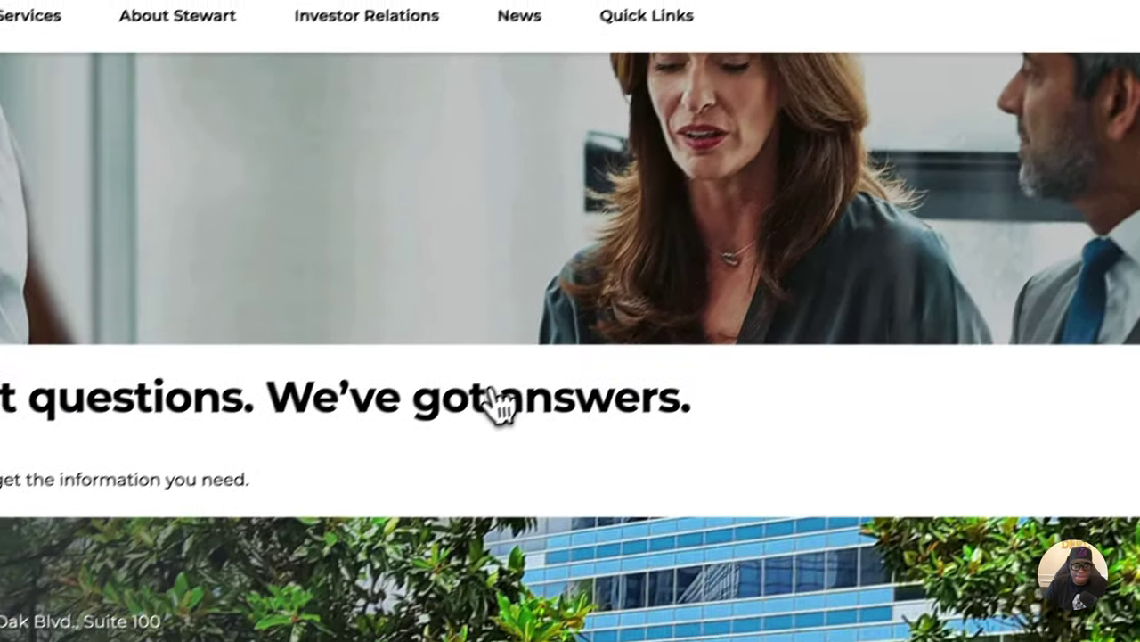
pyautogui.scroll(-10, 501, 403)
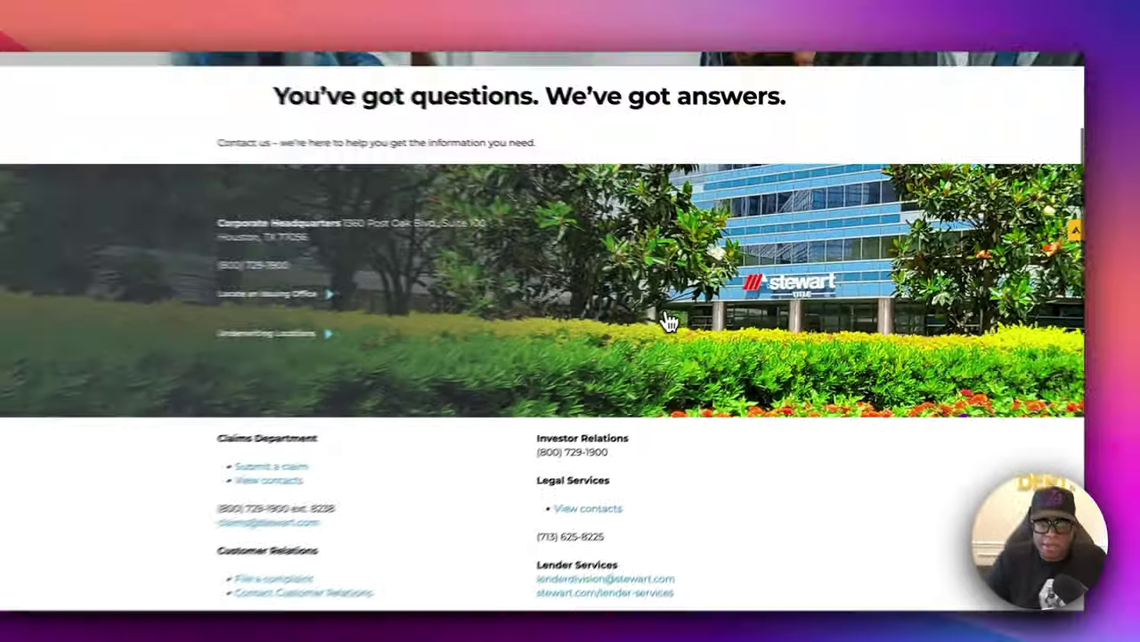
pyautogui.scroll(-5, 693, 310)
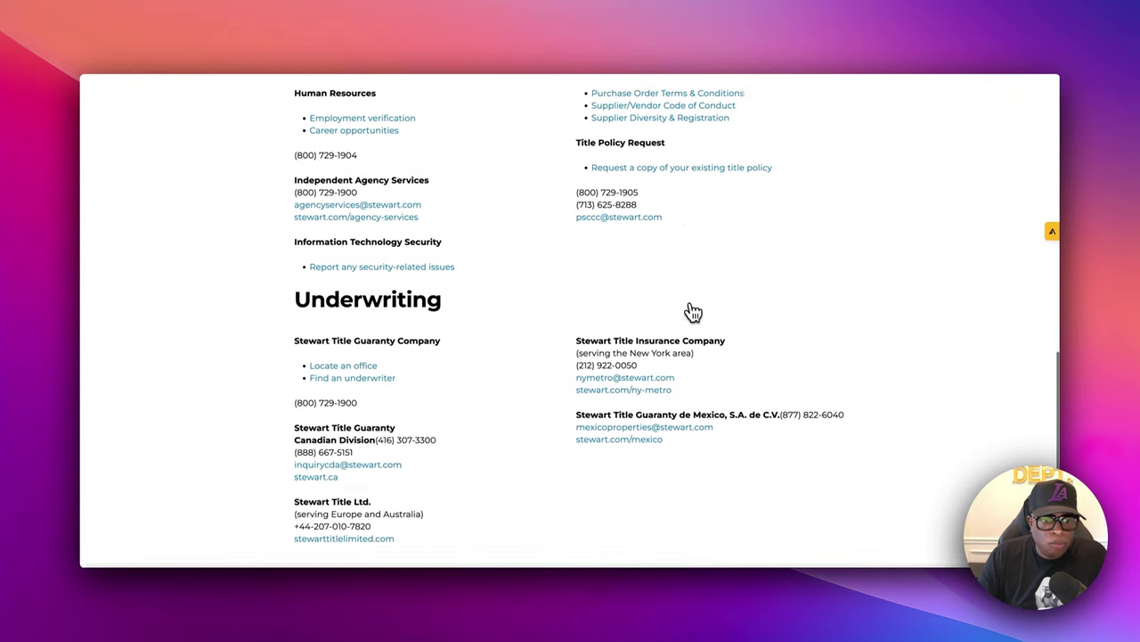
pyautogui.scroll(15, 704, 357)
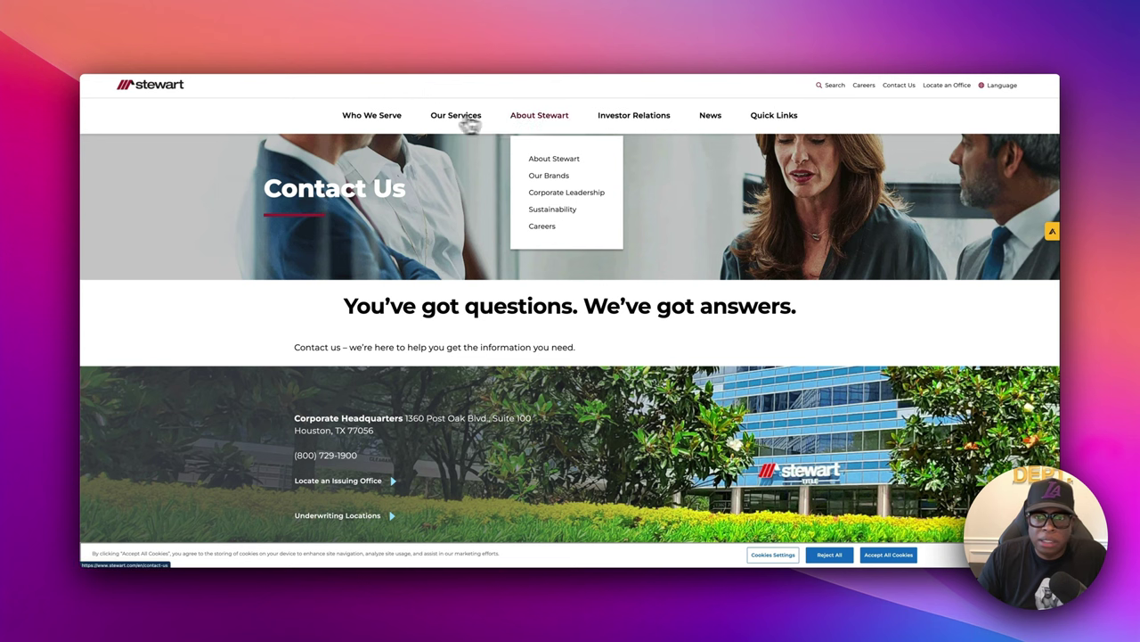
pyautogui.moveTo(726, 129)
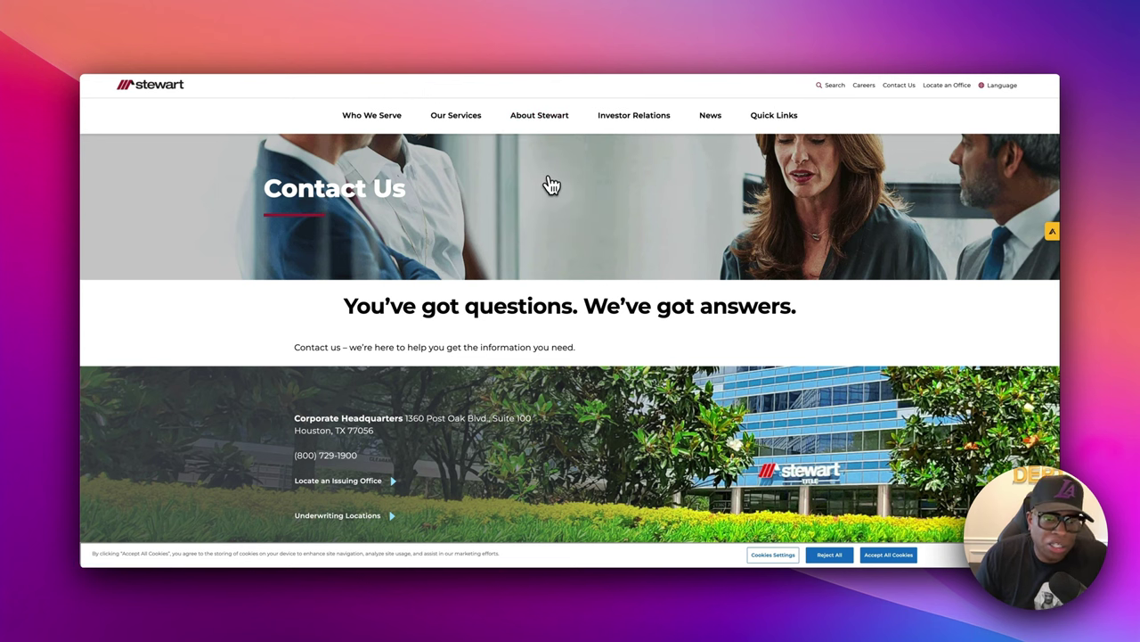
pyautogui.scroll(-6, 553, 184)
pyautogui.scroll(2, 550, 185)
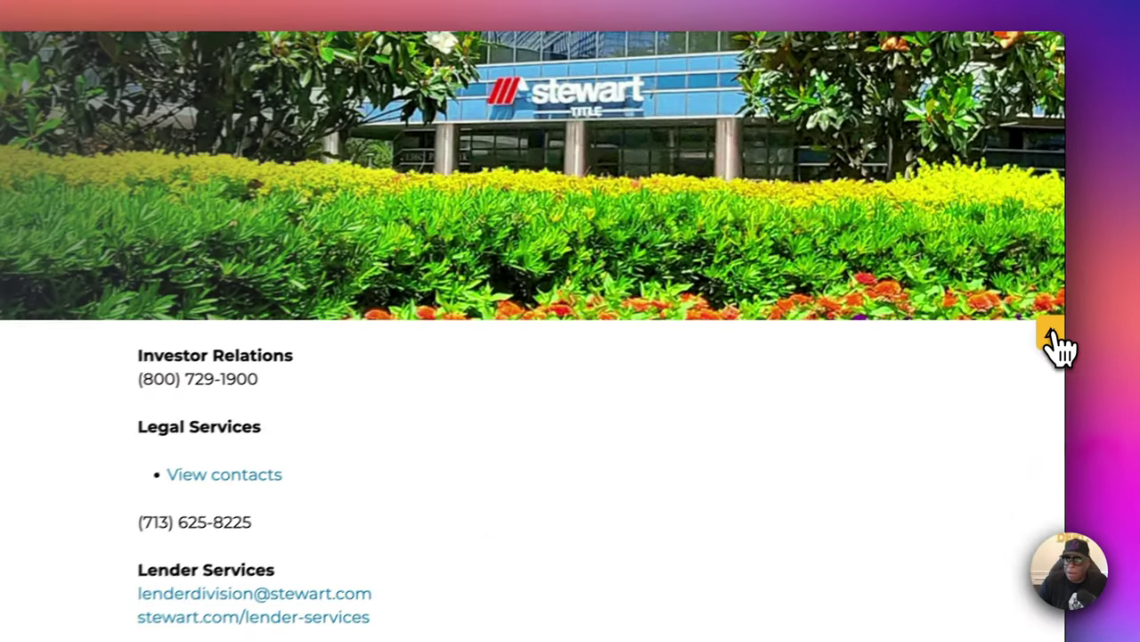
# Open the Apollo extension on the Stewart website and follow the company's Twitter link from its overview
pyautogui.click(1052, 231)
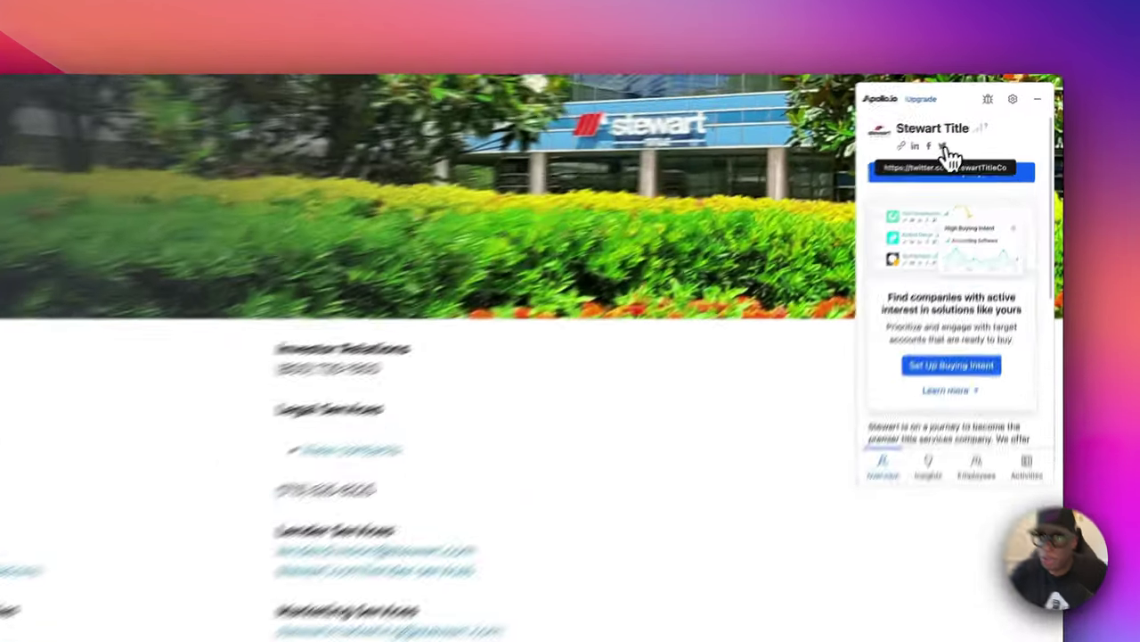
pyautogui.click(988, 121)
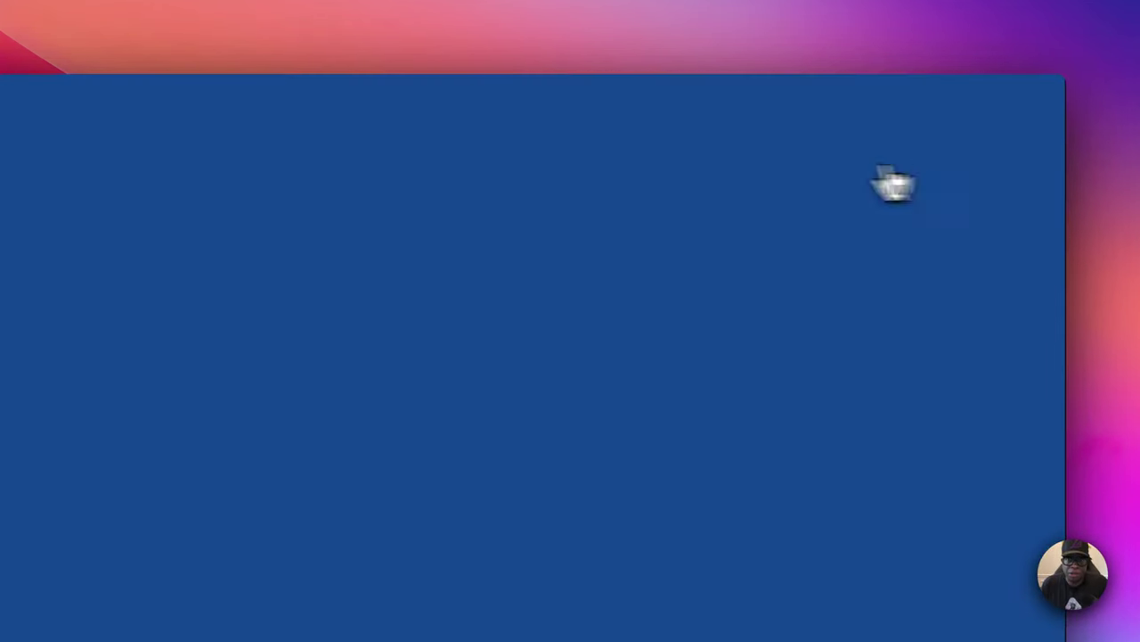